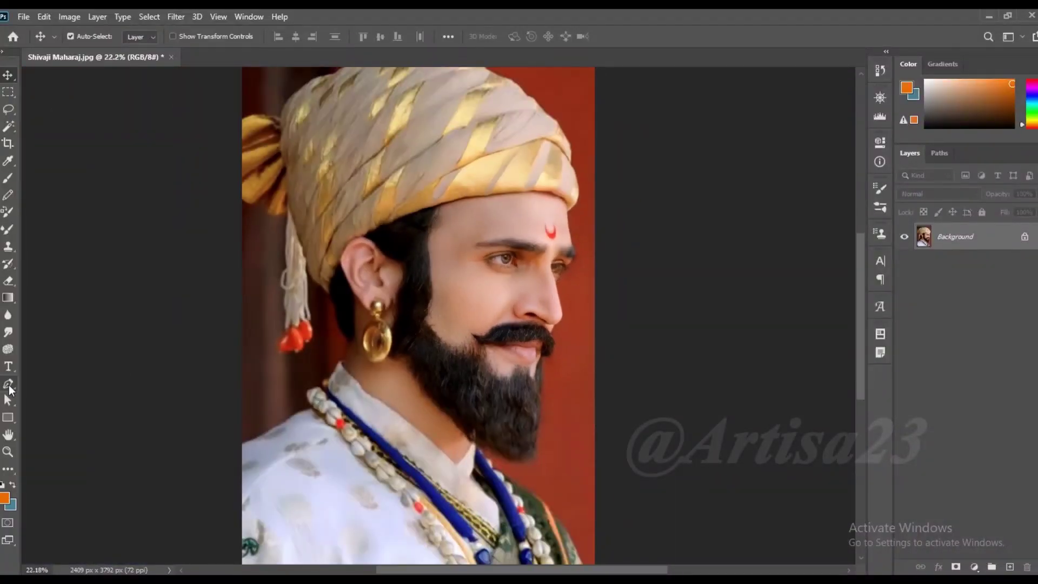
Start the Pen path at the shoulder, tracing the collar and the hair behind the earring.
{"action": "left_click", "coordinate": [8, 384]}
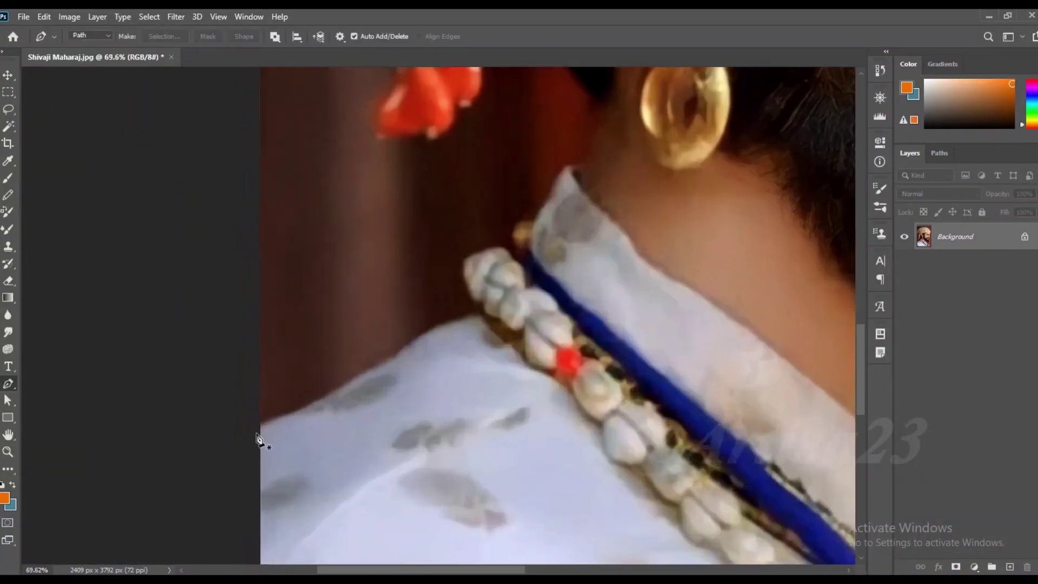
{"action": "left_click", "coordinate": [534, 261]}
{"action": "left_click_drag", "start_coordinate": [535, 261], "coordinate": [505, 357]}
{"action": "left_click", "coordinate": [502, 323]}
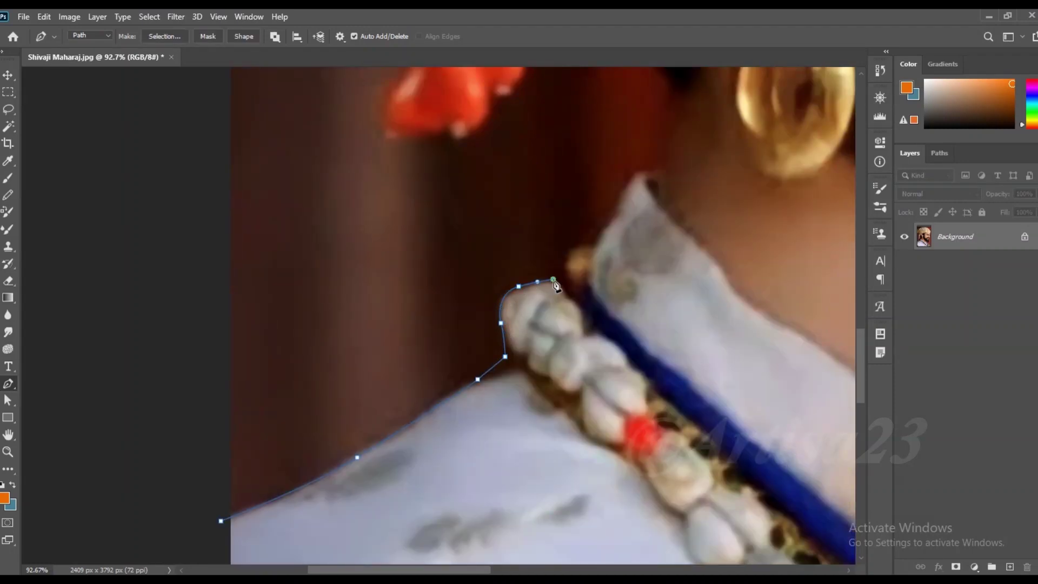
{"action": "scroll", "coordinate": [588, 249], "scroll_direction": "up", "scroll_amount": 1}
{"action": "scroll", "coordinate": [516, 352], "scroll_direction": "up", "scroll_amount": 1}
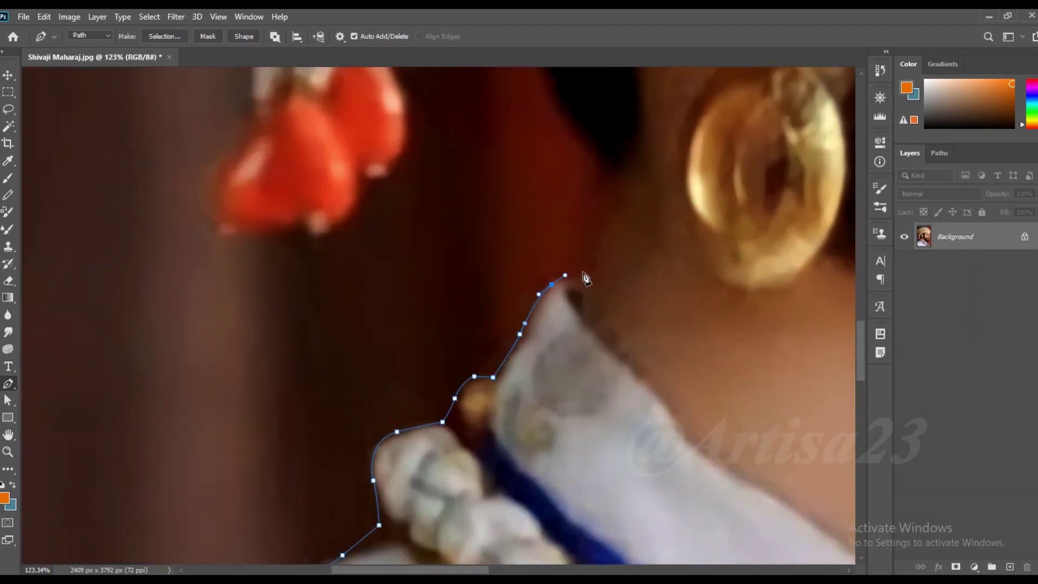
{"action": "scroll", "coordinate": [585, 278], "scroll_direction": "down", "scroll_amount": 1}
{"action": "left_click", "coordinate": [461, 371]}
{"action": "left_click", "coordinate": [405, 270]}
{"action": "scroll", "coordinate": [406, 271], "scroll_direction": "up", "scroll_amount": 3}
{"action": "left_click", "coordinate": [429, 291]}
{"action": "left_click", "coordinate": [399, 265]}
Continue the path down the hanging strand's edge and around the red tassel.
{"action": "left_click", "coordinate": [335, 198]}
{"action": "left_click", "coordinate": [346, 258]}
{"action": "left_click", "coordinate": [346, 314]}
{"action": "left_click", "coordinate": [345, 356]}
{"action": "left_click", "coordinate": [359, 412]}
{"action": "left_click_drag", "start_coordinate": [403, 326], "coordinate": [397, 346]}
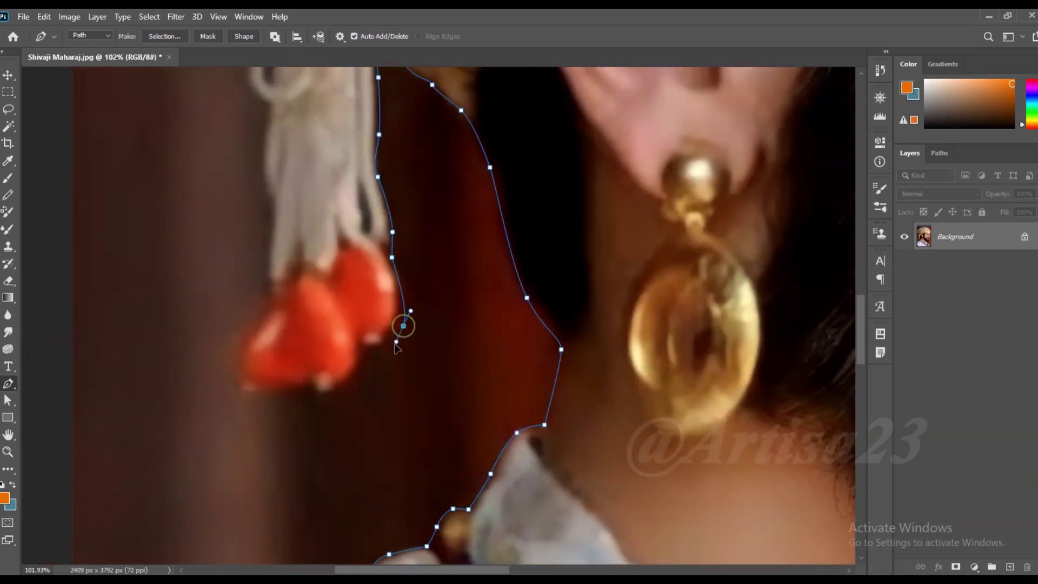
{"action": "scroll", "coordinate": [393, 295], "scroll_direction": "up", "scroll_amount": 2}
{"action": "left_click", "coordinate": [405, 288]}
{"action": "left_click", "coordinate": [372, 367]}
{"action": "left_click", "coordinate": [353, 390]}
{"action": "left_click", "coordinate": [311, 427]}
Curve the path beneath the tassel and up the strand's left edge to its top.
{"action": "left_click_drag", "start_coordinate": [291, 436], "coordinate": [236, 432]}
{"action": "left_click", "coordinate": [271, 425]}
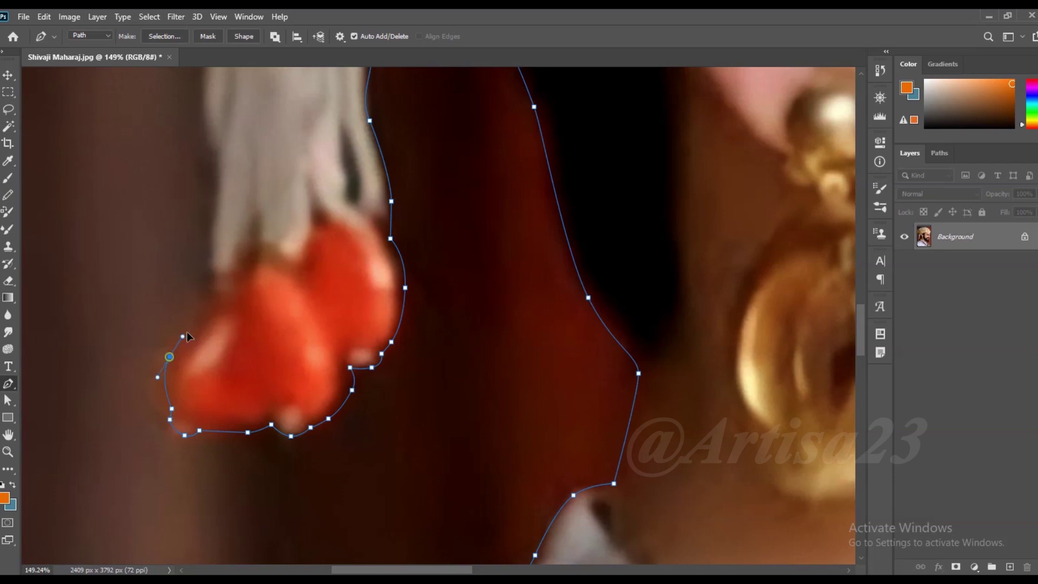
{"action": "left_click_drag", "start_coordinate": [187, 336], "coordinate": [240, 461]}
{"action": "left_click", "coordinate": [259, 411]}
{"action": "left_click", "coordinate": [266, 336]}
{"action": "left_click", "coordinate": [255, 265]}
{"action": "left_click", "coordinate": [254, 195]}
{"action": "left_click_drag", "start_coordinate": [245, 153], "coordinate": [280, 327]}
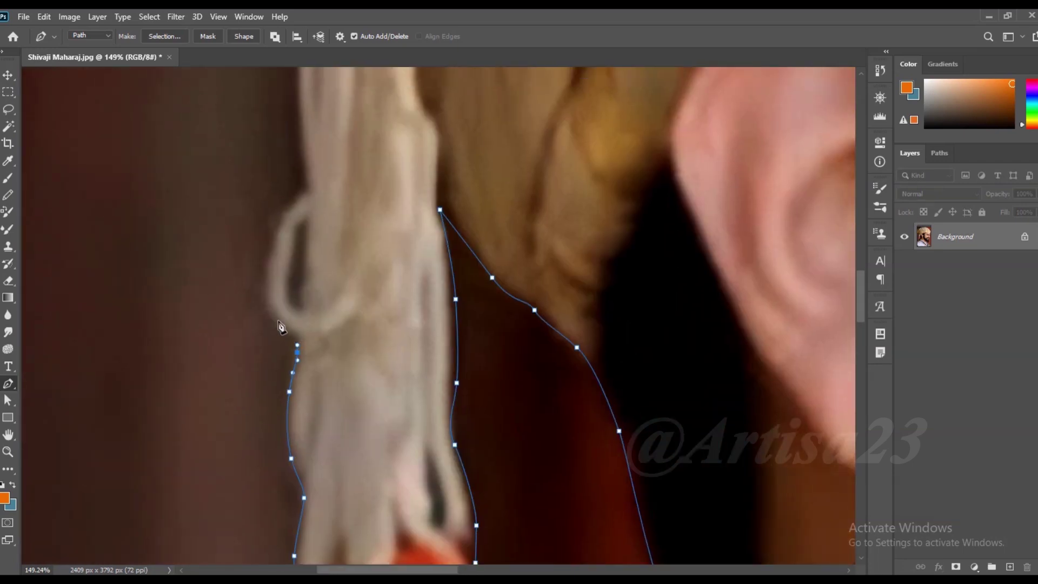
{"action": "left_click_drag", "start_coordinate": [305, 198], "coordinate": [314, 193]}
Extend the path from the strand's top around the turban knot.
{"action": "scroll", "coordinate": [306, 373], "scroll_direction": "up", "scroll_amount": 4}
{"action": "scroll", "coordinate": [306, 373], "scroll_direction": "up", "scroll_amount": 3}
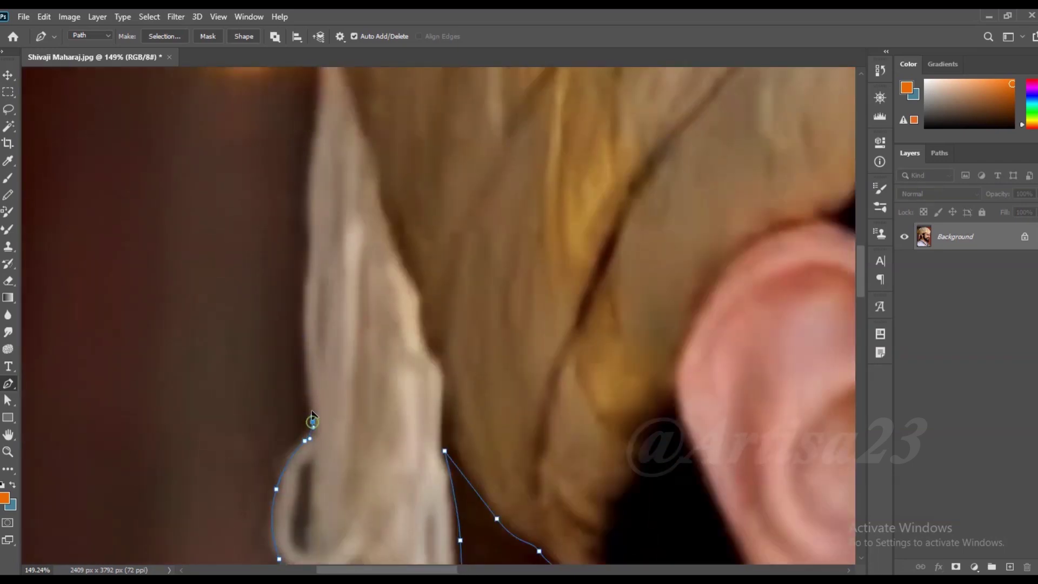
{"action": "scroll", "coordinate": [326, 100], "scroll_direction": "down", "scroll_amount": 2}
{"action": "scroll", "coordinate": [379, 324], "scroll_direction": "up", "scroll_amount": 2}
{"action": "left_click", "coordinate": [376, 292]}
{"action": "left_click_drag", "start_coordinate": [331, 303], "coordinate": [339, 303]}
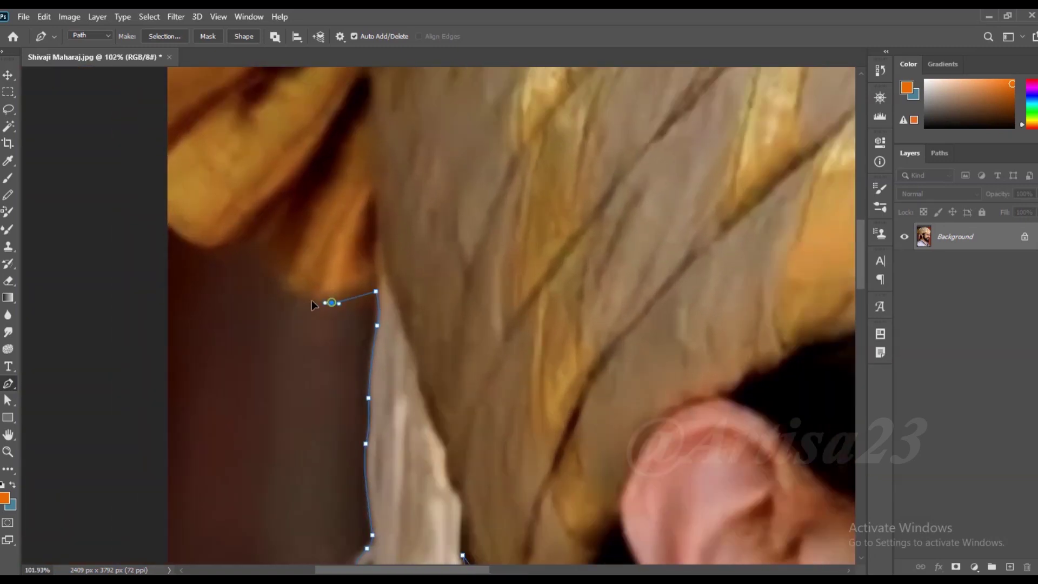
{"action": "left_click", "coordinate": [183, 242]}
{"action": "left_click", "coordinate": [156, 213]}
{"action": "scroll", "coordinate": [156, 212], "scroll_direction": "down", "scroll_amount": 3}
{"action": "left_click", "coordinate": [206, 171]}
{"action": "scroll", "coordinate": [206, 171], "scroll_direction": "up", "scroll_amount": 2}
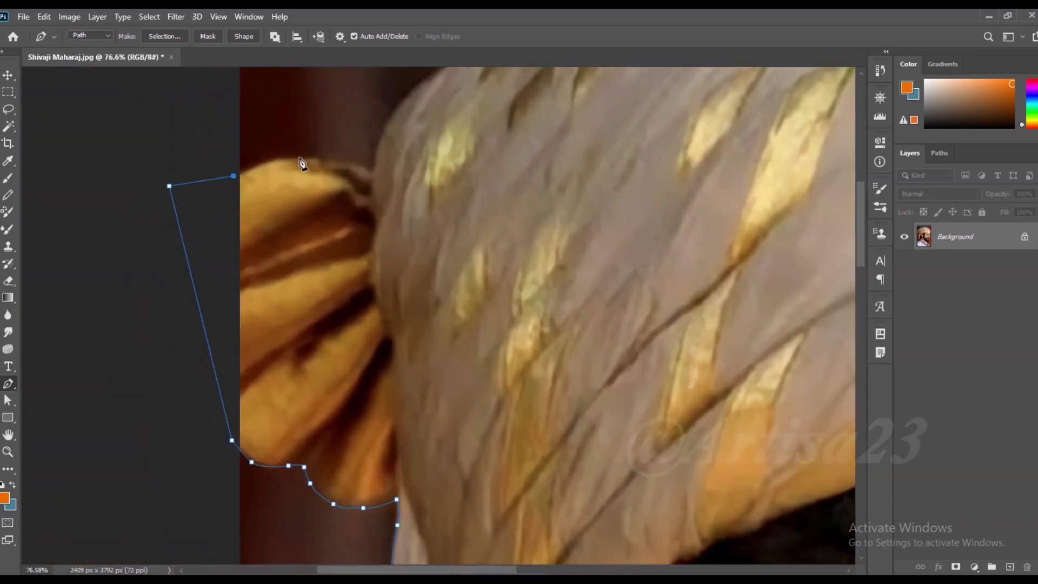
{"action": "scroll", "coordinate": [372, 86], "scroll_direction": "up", "scroll_amount": 2}
{"action": "scroll", "coordinate": [281, 199], "scroll_direction": "up", "scroll_amount": 3}
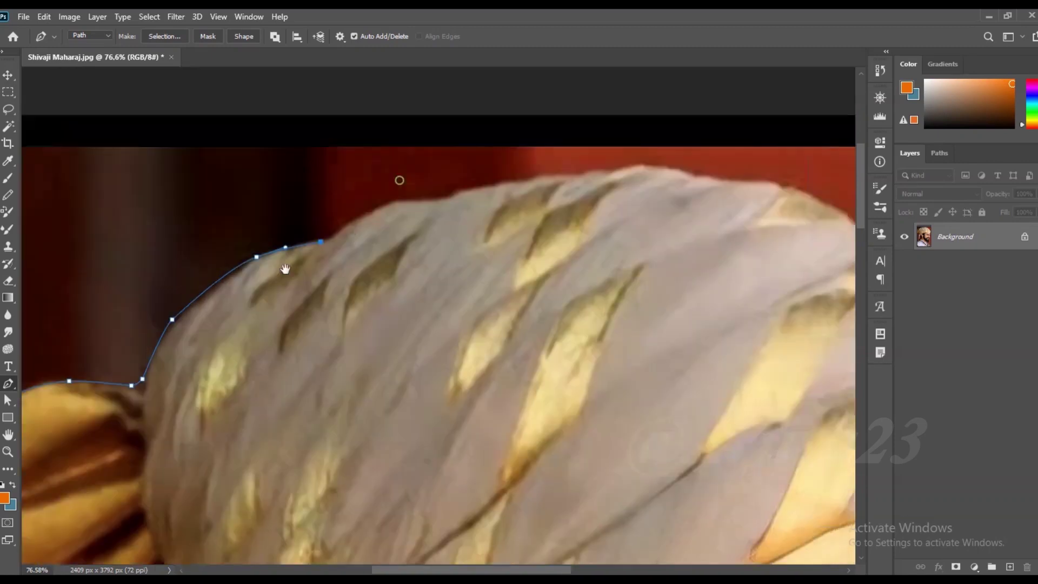
Trace the path along the turban's top edge with curved and straight anchors.
{"action": "left_click_drag", "start_coordinate": [313, 242], "coordinate": [342, 230]}
{"action": "left_click", "coordinate": [388, 225]}
{"action": "left_click", "coordinate": [439, 216]}
{"action": "left_click", "coordinate": [504, 204]}
{"action": "left_click", "coordinate": [561, 189]}
{"action": "left_click", "coordinate": [591, 188]}
{"action": "left_click_drag", "start_coordinate": [621, 188], "coordinate": [433, 190]}
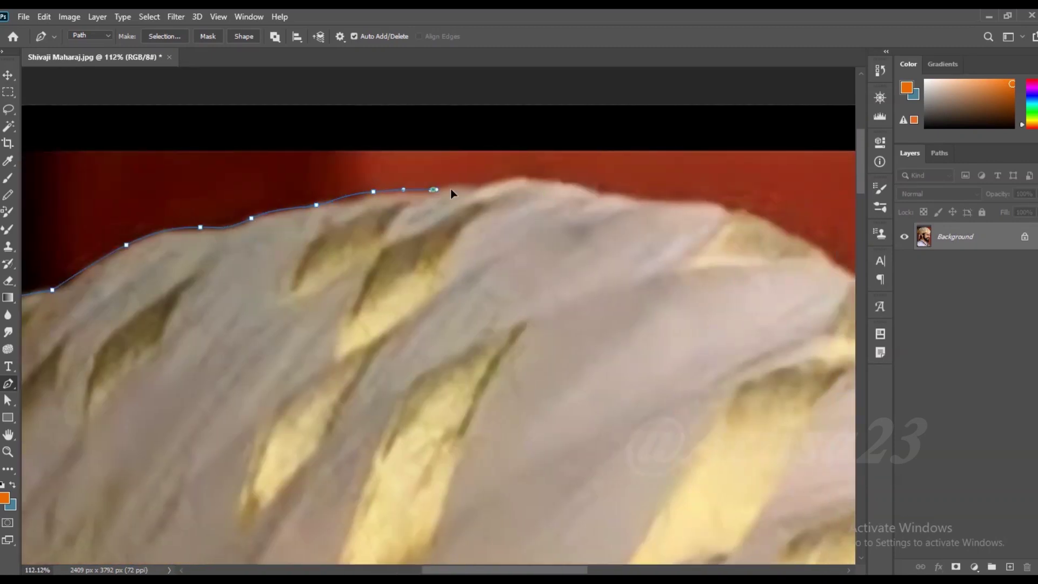
{"action": "left_click_drag", "start_coordinate": [543, 181], "coordinate": [371, 132]}
{"action": "scroll", "coordinate": [371, 132], "scroll_direction": "down", "scroll_amount": 3}
Carry the path down the turban's right edge and lower curve toward the forehead.
{"action": "left_click", "coordinate": [556, 213]}
{"action": "left_click", "coordinate": [607, 232]}
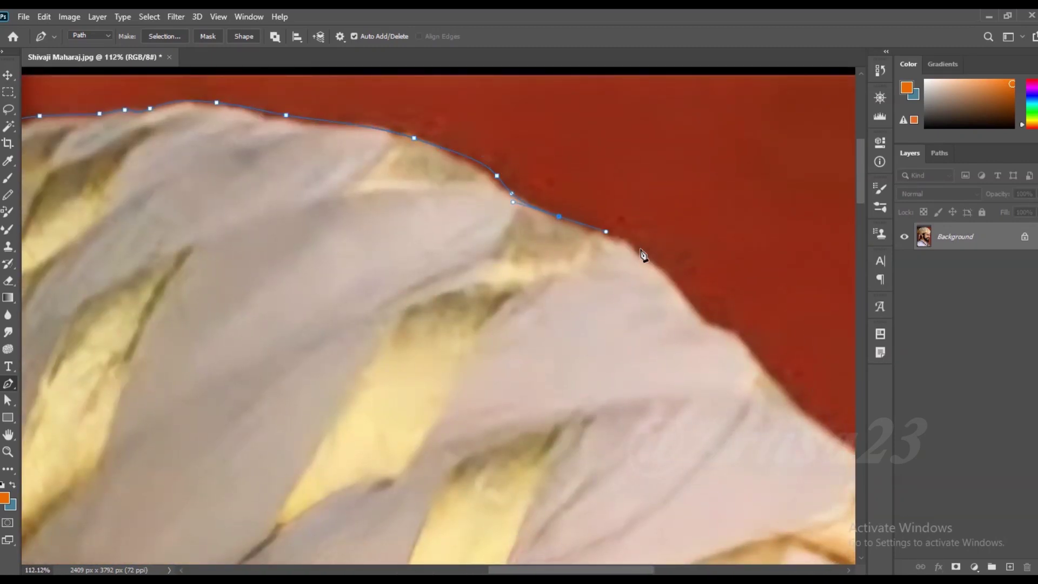
{"action": "left_click", "coordinate": [639, 250]}
{"action": "left_click_drag", "start_coordinate": [639, 251], "coordinate": [455, 190]}
{"action": "left_click", "coordinate": [651, 391]}
{"action": "left_click", "coordinate": [666, 422]}
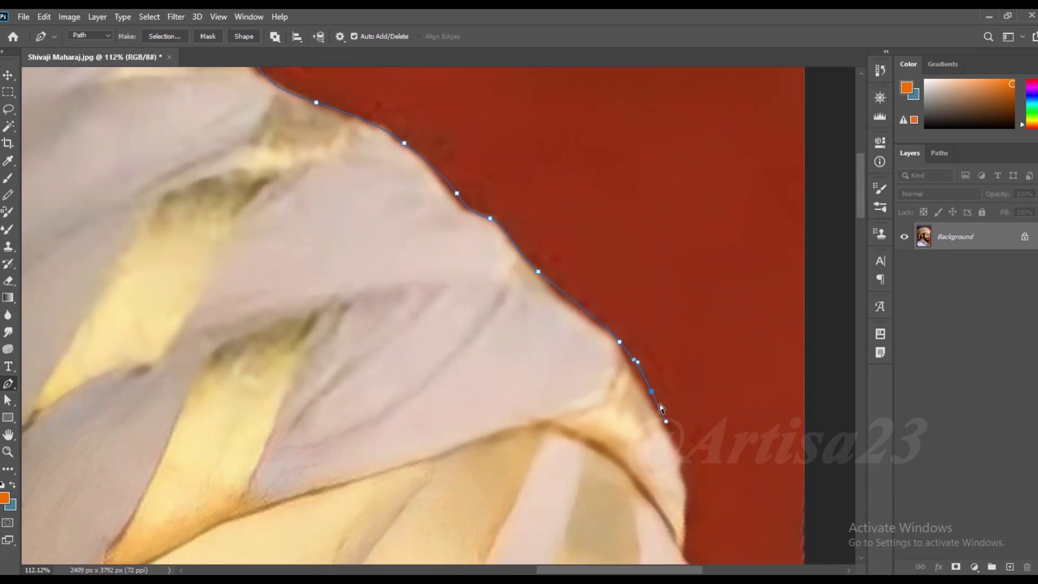
{"action": "scroll", "coordinate": [664, 415], "scroll_direction": "up", "scroll_amount": 2}
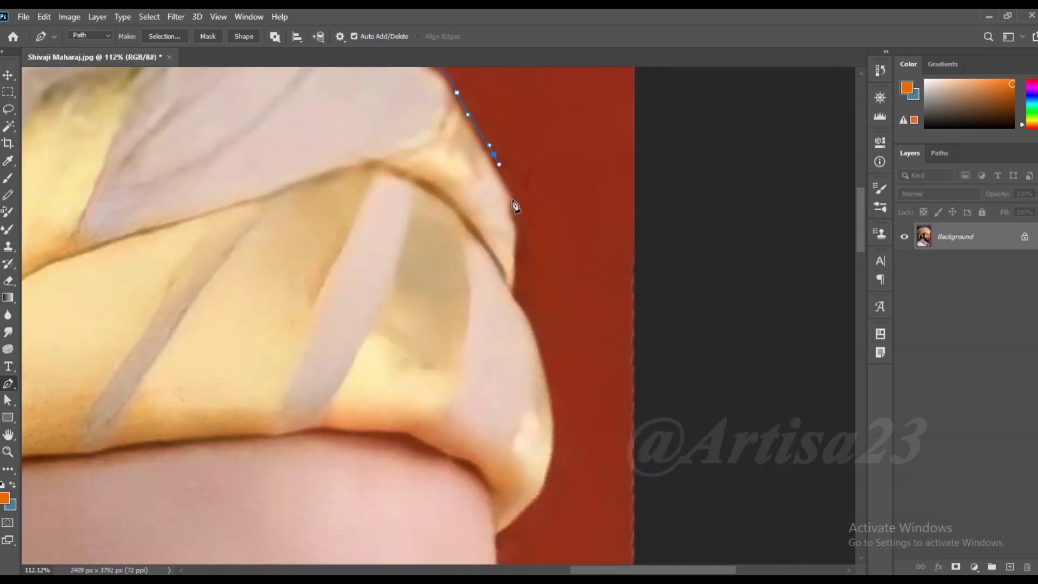
{"action": "left_click", "coordinate": [515, 213]}
{"action": "scroll", "coordinate": [519, 281], "scroll_direction": "down", "scroll_amount": 4}
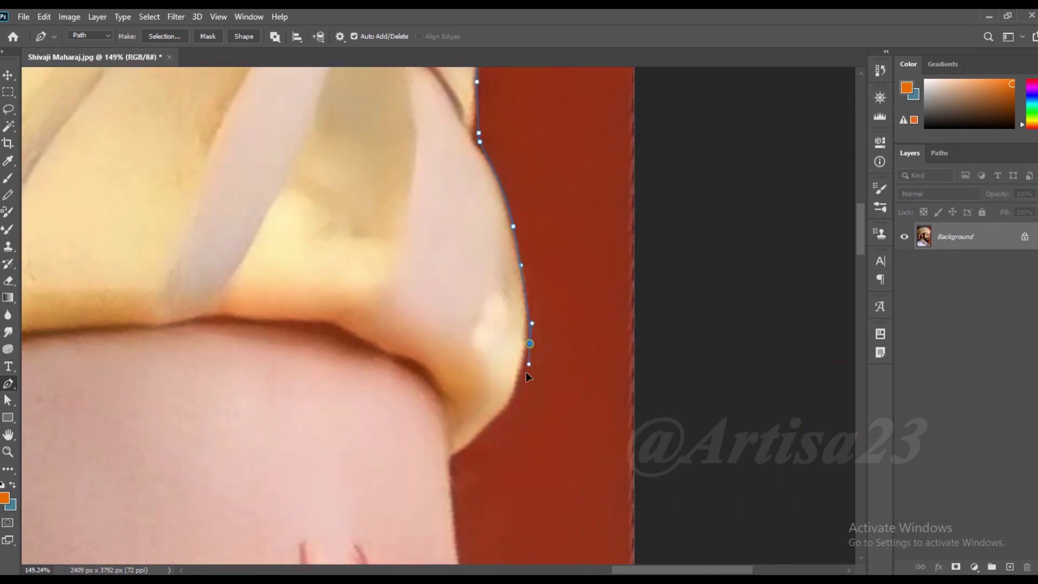
{"action": "left_click", "coordinate": [451, 455]}
{"action": "left_click_drag", "start_coordinate": [453, 457], "coordinate": [469, 199]}
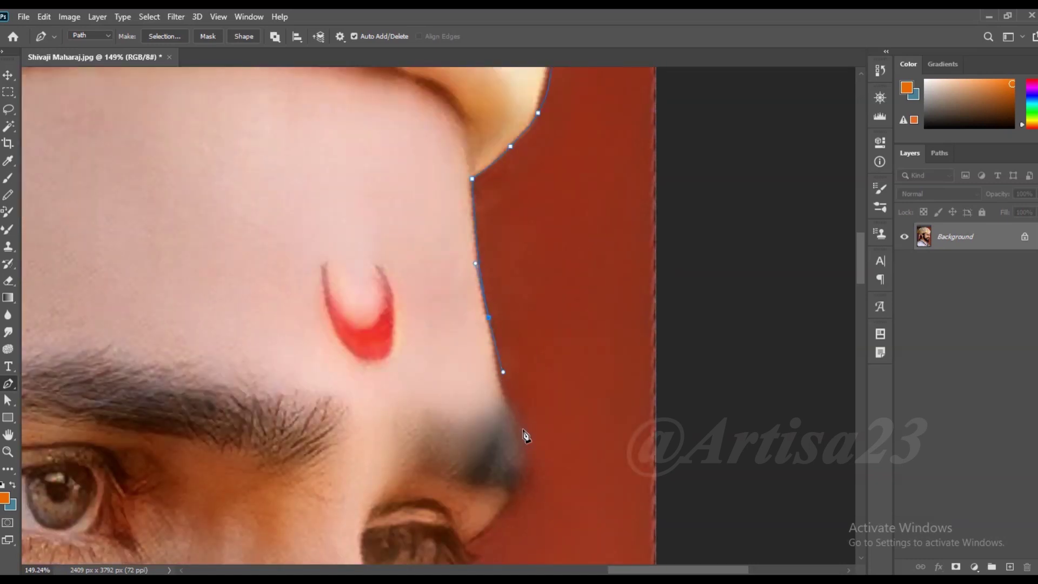
Trace the path along the brow, eye and nose profile.
{"action": "left_click", "coordinate": [528, 459]}
{"action": "scroll", "coordinate": [509, 432], "scroll_direction": "up", "scroll_amount": 2}
{"action": "left_click", "coordinate": [484, 407]}
{"action": "left_click", "coordinate": [493, 425]}
{"action": "left_click", "coordinate": [475, 461]}
{"action": "scroll", "coordinate": [470, 462], "scroll_direction": "down", "scroll_amount": 1}
{"action": "left_click", "coordinate": [445, 432]}
{"action": "left_click", "coordinate": [440, 453]}
{"action": "left_click", "coordinate": [424, 477]}
{"action": "left_click", "coordinate": [413, 510]}
{"action": "left_click", "coordinate": [393, 533]}
{"action": "scroll", "coordinate": [395, 538], "scroll_direction": "down", "scroll_amount": 5}
{"action": "scroll", "coordinate": [406, 486], "scroll_direction": "down", "scroll_amount": 5}
{"action": "scroll", "coordinate": [443, 336], "scroll_direction": "up", "scroll_amount": 2}
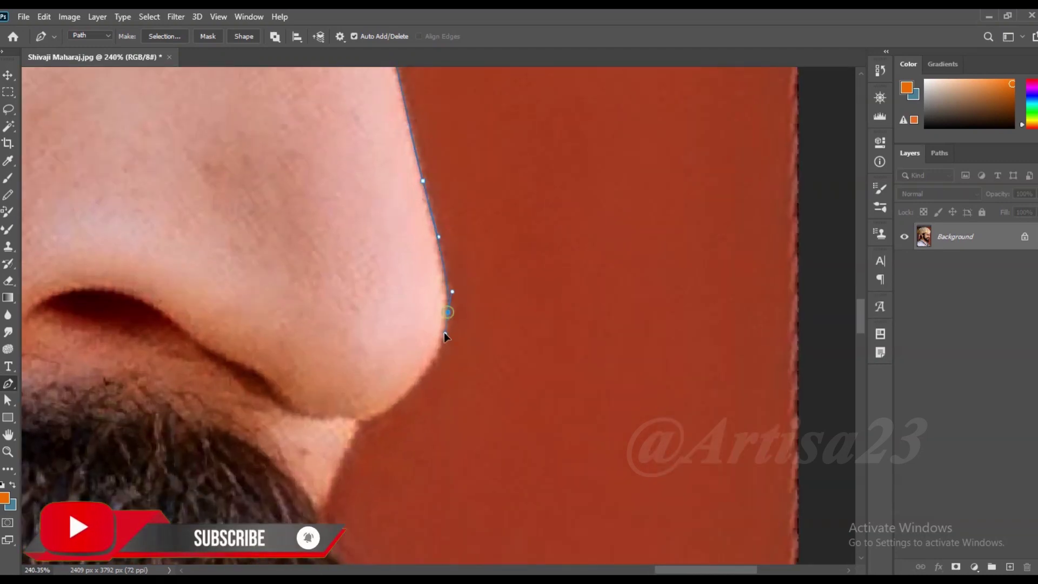
Continue the path below the nose and curve it around the moustache tip.
{"action": "left_click_drag", "start_coordinate": [327, 507], "coordinate": [356, 276]}
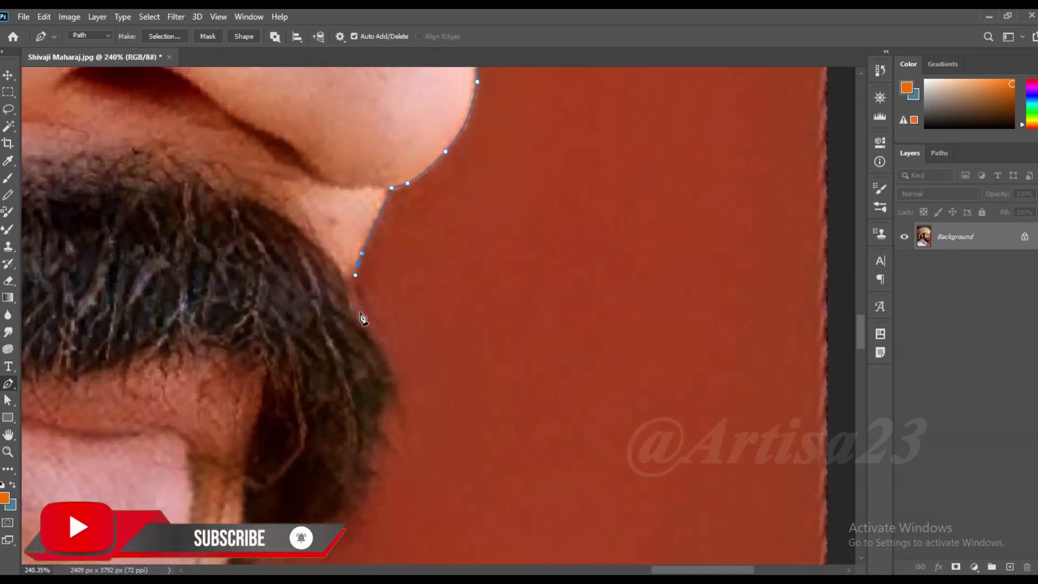
{"action": "left_click", "coordinate": [385, 350]}
{"action": "left_click", "coordinate": [399, 392]}
{"action": "left_click", "coordinate": [405, 428]}
{"action": "left_click", "coordinate": [381, 452]}
{"action": "left_click", "coordinate": [362, 510]}
{"action": "left_click_drag", "start_coordinate": [352, 516], "coordinate": [422, 319]}
{"action": "left_click", "coordinate": [442, 328]}
{"action": "left_click", "coordinate": [400, 330]}
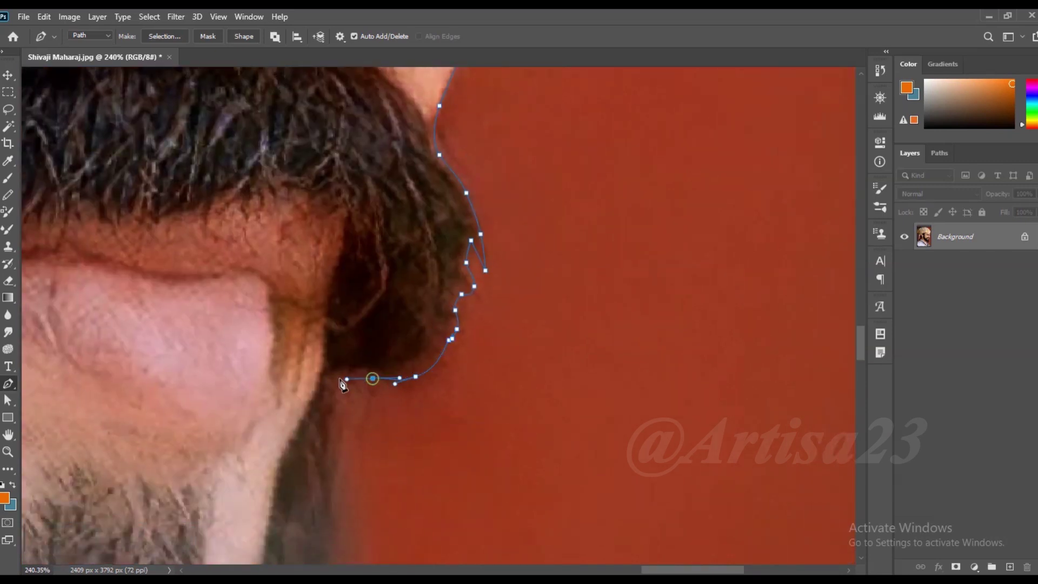
{"action": "left_click", "coordinate": [352, 330]}
{"action": "left_click_drag", "start_coordinate": [372, 378], "coordinate": [372, 392]}
{"action": "left_click_drag", "start_coordinate": [378, 432], "coordinate": [378, 357]}
{"action": "scroll", "coordinate": [369, 335], "scroll_direction": "down", "scroll_amount": 3}
{"action": "scroll", "coordinate": [401, 354], "scroll_direction": "down", "scroll_amount": 3}
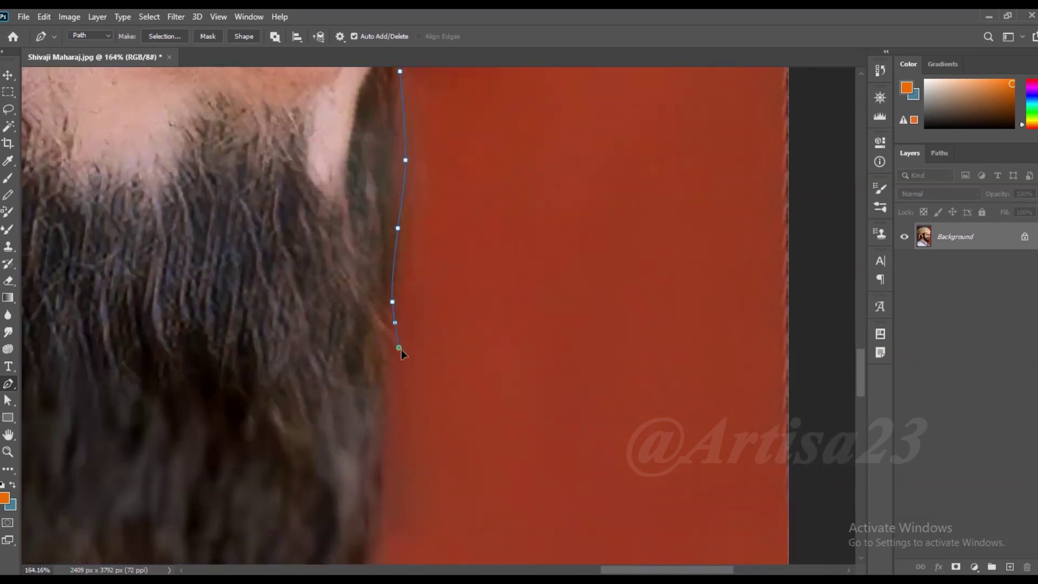
Trace down the beard's outer edge and along its bottom toward the collar.
{"action": "left_click_drag", "start_coordinate": [379, 520], "coordinate": [406, 300]}
{"action": "left_click", "coordinate": [394, 352]}
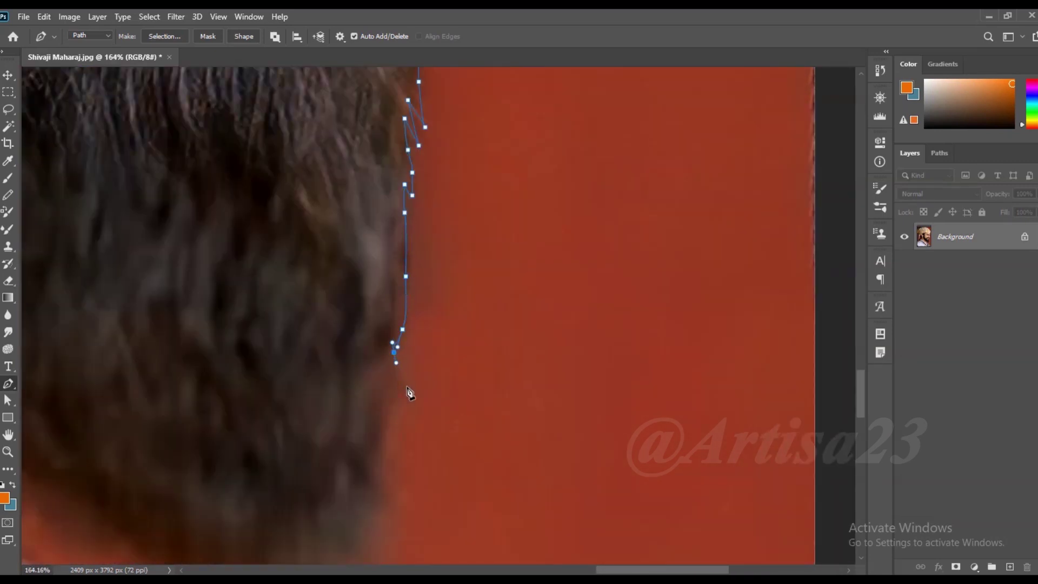
{"action": "left_click_drag", "start_coordinate": [395, 490], "coordinate": [457, 346]}
{"action": "left_click", "coordinate": [430, 375]}
{"action": "left_click", "coordinate": [443, 387]}
{"action": "left_click", "coordinate": [441, 401]}
{"action": "scroll", "coordinate": [361, 435], "scroll_direction": "down", "scroll_amount": 4}
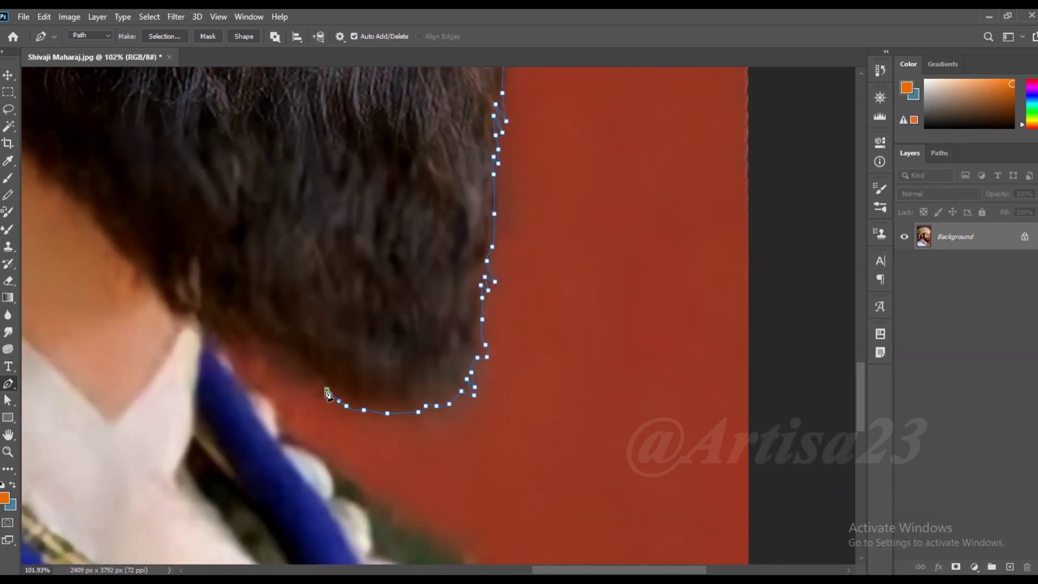
{"action": "left_click", "coordinate": [237, 370]}
{"action": "left_click", "coordinate": [261, 392]}
{"action": "left_click", "coordinate": [272, 403]}
{"action": "left_click", "coordinate": [276, 415]}
Trace the shoulder, wrap round the image bottom and left side, close the path, and choose Make Selection.
{"action": "left_click", "coordinate": [340, 476]}
{"action": "left_click", "coordinate": [361, 488]}
{"action": "left_click", "coordinate": [393, 502]}
{"action": "left_click", "coordinate": [406, 522]}
{"action": "left_click_drag", "start_coordinate": [458, 555], "coordinate": [380, 377]}
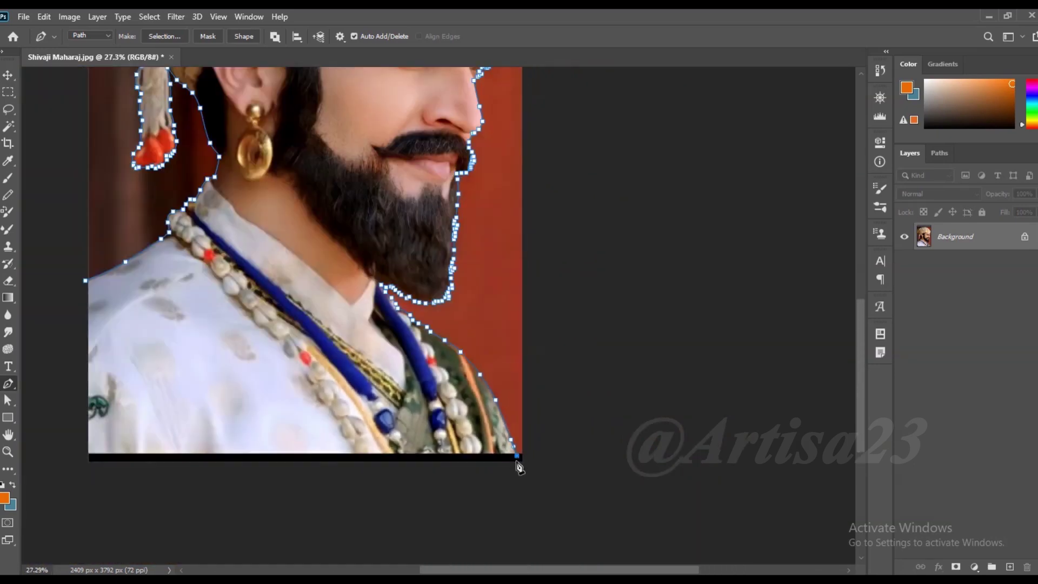
{"action": "left_click", "coordinate": [518, 484]}
{"action": "left_click", "coordinate": [65, 478]}
{"action": "left_click", "coordinate": [57, 383]}
{"action": "left_click", "coordinate": [85, 280]}
{"action": "right_click", "coordinate": [378, 190]}
{"action": "left_click", "coordinate": [417, 246]}
Confirm the selection, copy the figure to its own layer, and enlarge the canvas with Crop.
{"action": "left_click", "coordinate": [590, 156]}
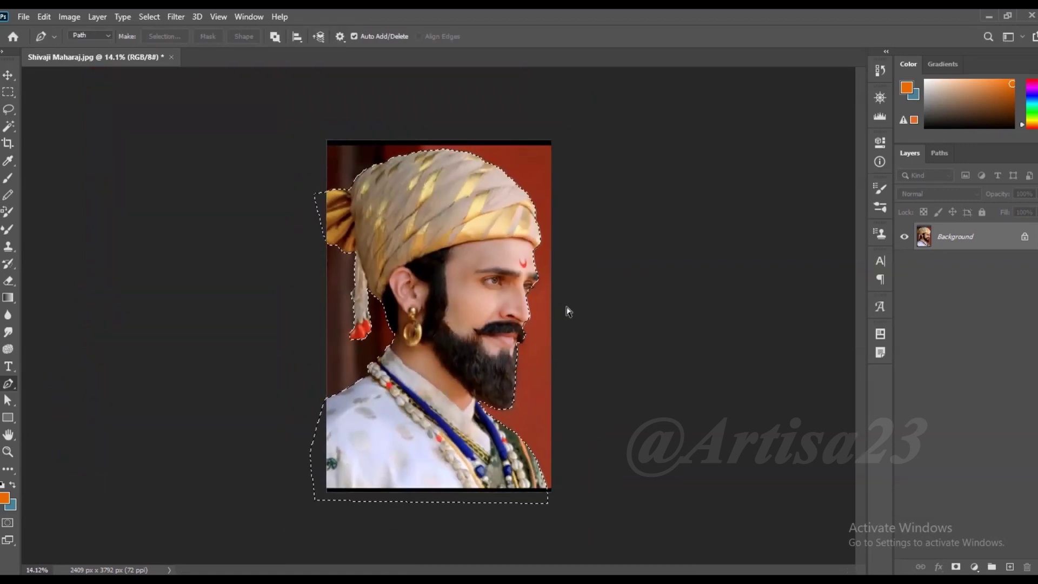
{"action": "key", "text": "ctrl+j"}
{"action": "key", "text": "c"}
{"action": "left_click_drag", "start_coordinate": [526, 310], "coordinate": [573, 305]}
{"action": "left_click_drag", "start_coordinate": [447, 166], "coordinate": [447, 144]}
{"action": "left_click_drag", "start_coordinate": [573, 308], "coordinate": [617, 308]}
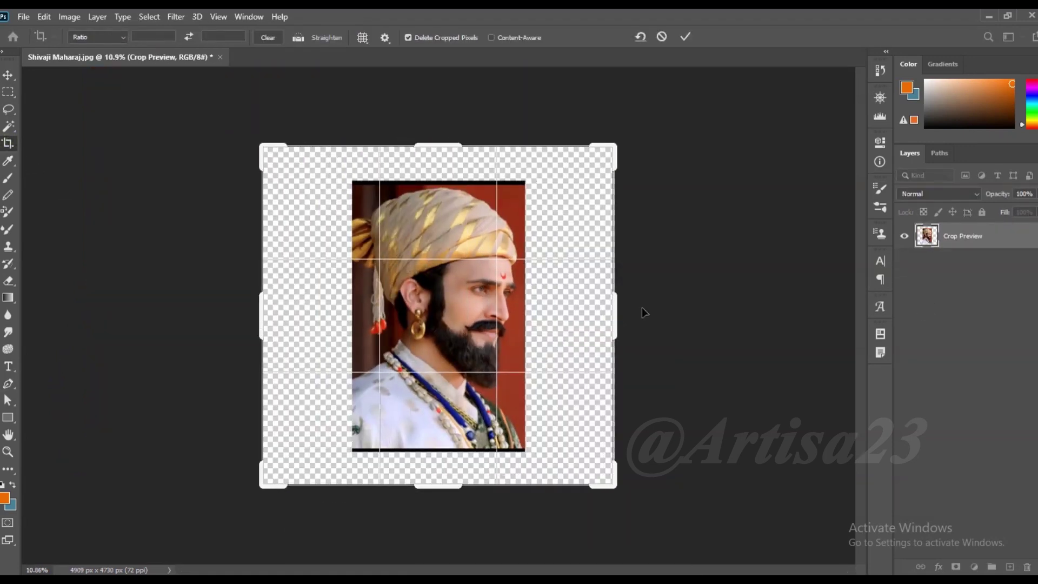
{"action": "key", "text": "Return"}
Add Layer 2 and set the foreground colour to a grey-green.
{"action": "left_click", "coordinate": [1010, 567], "text": "ctrl"}
{"action": "left_click", "coordinate": [6, 490]}
{"action": "left_click", "coordinate": [460, 440]}
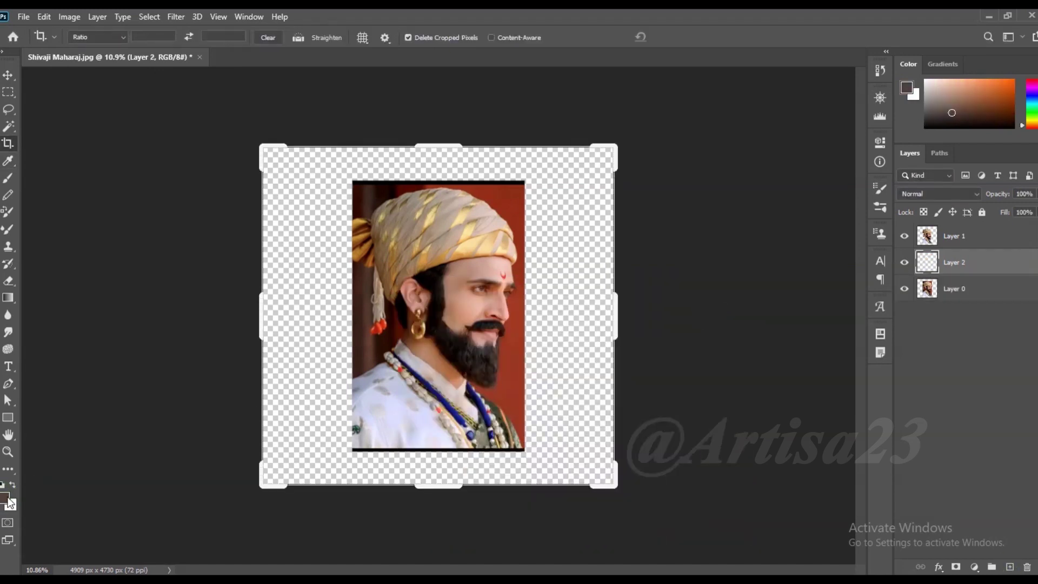
{"action": "left_click", "coordinate": [424, 425]}
{"action": "left_click", "coordinate": [586, 427]}
{"action": "left_click", "coordinate": [704, 311]}
{"action": "key", "text": "c"}
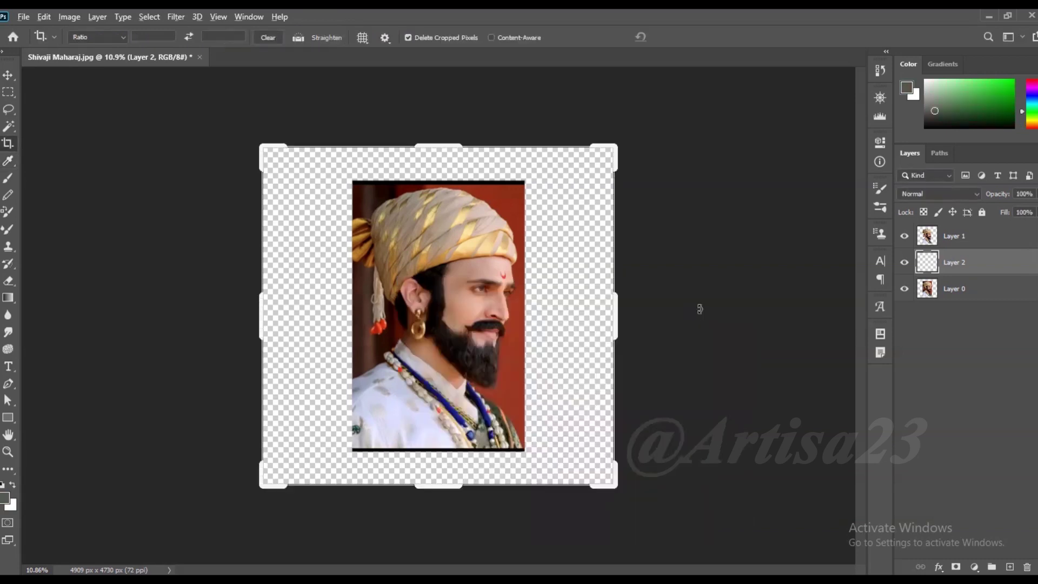
Fill with grey-green, make the canvas taller and wider, refill, then select the figure layer.
{"action": "key", "text": "alt+BackSpace"}
{"action": "left_click_drag", "start_coordinate": [454, 146], "coordinate": [458, 135]}
{"action": "key", "text": "Return"}
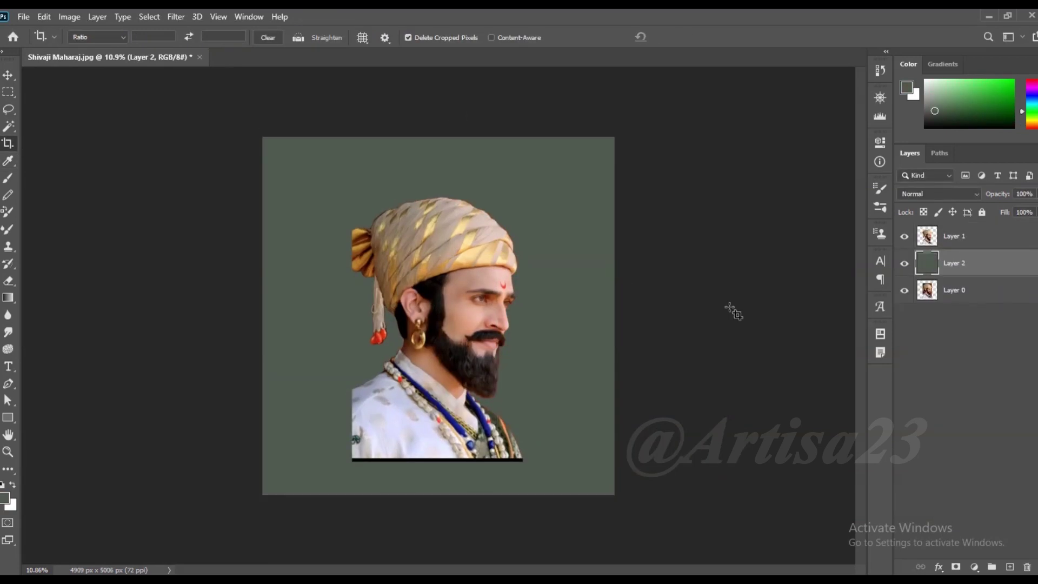
{"action": "left_click_drag", "start_coordinate": [615, 317], "coordinate": [666, 316]}
{"action": "key", "text": "Return"}
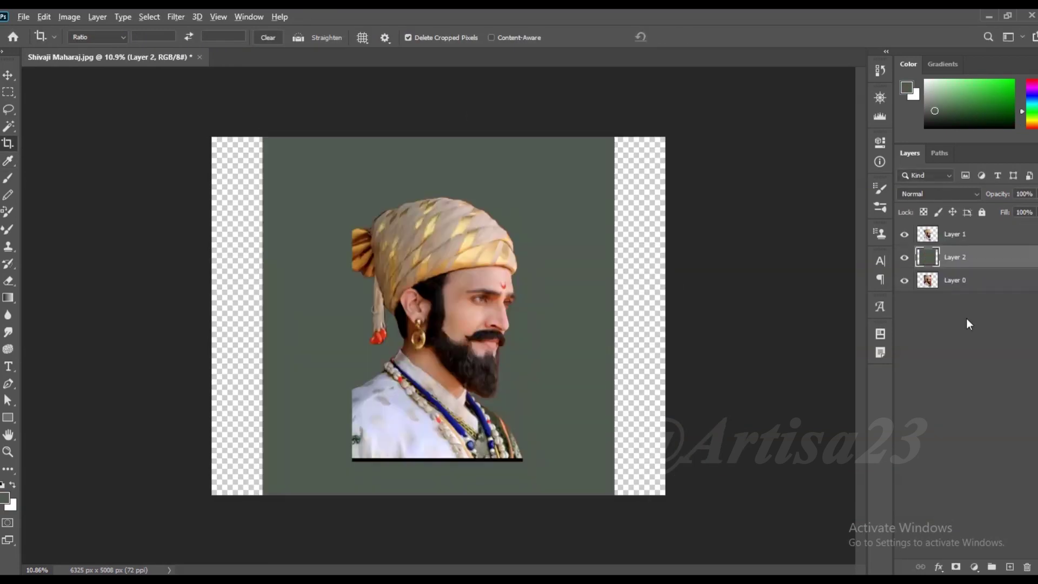
{"action": "key", "text": "alt+BackSpace"}
{"action": "left_click", "coordinate": [8, 75]}
{"action": "key", "text": "ctrl+plus"}
Select the lower figure layer and duplicate it with Ctrl+J.
{"action": "left_click", "coordinate": [8, 178]}
{"action": "scroll", "coordinate": [577, 366], "scroll_direction": "up", "scroll_amount": 2}
{"action": "key", "text": "ctrl+j"}
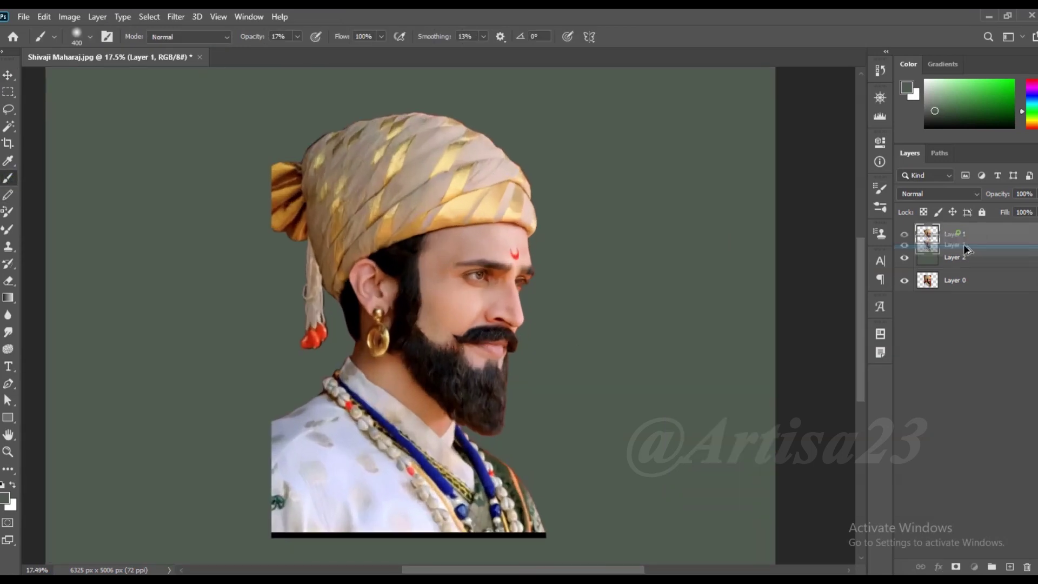
{"action": "scroll", "coordinate": [526, 312], "scroll_direction": "up", "scroll_amount": 2}
Darken the shadows and midtones slightly with a Levels adjustment.
{"action": "key", "text": "ctrl+l"}
{"action": "left_click_drag", "start_coordinate": [692, 251], "coordinate": [705, 250]}
{"action": "left_click_drag", "start_coordinate": [782, 250], "coordinate": [794, 249]}
{"action": "left_click", "coordinate": [911, 128]}
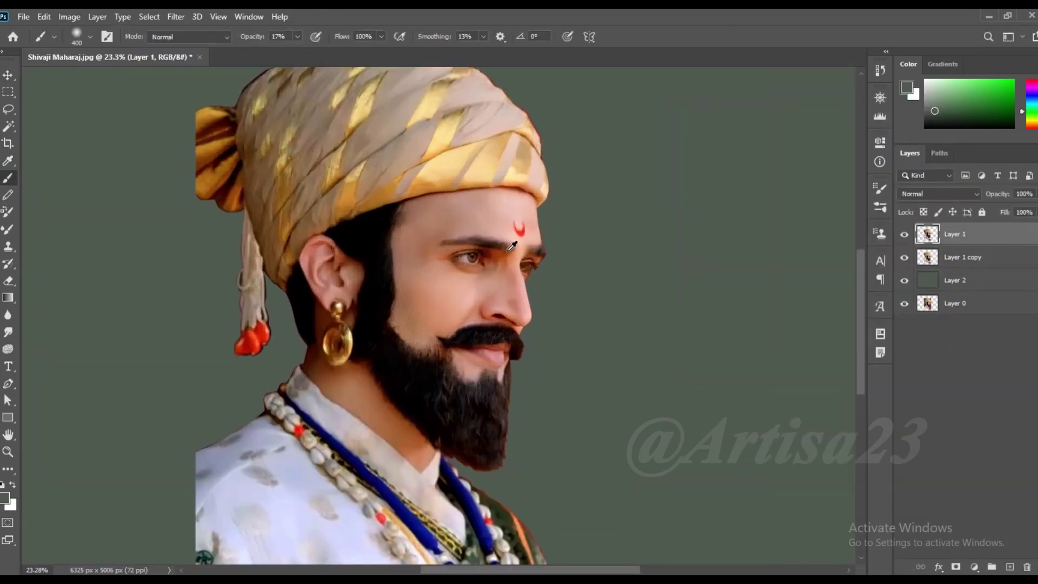
Duplicate Layer 1, hide Layer 1 copy, and make Layer 1 active again.
{"action": "scroll", "coordinate": [500, 254], "scroll_direction": "up", "scroll_amount": 2}
{"action": "left_click_drag", "start_coordinate": [959, 234], "coordinate": [962, 247]}
{"action": "left_click", "coordinate": [904, 280]}
{"action": "left_click", "coordinate": [954, 234]}
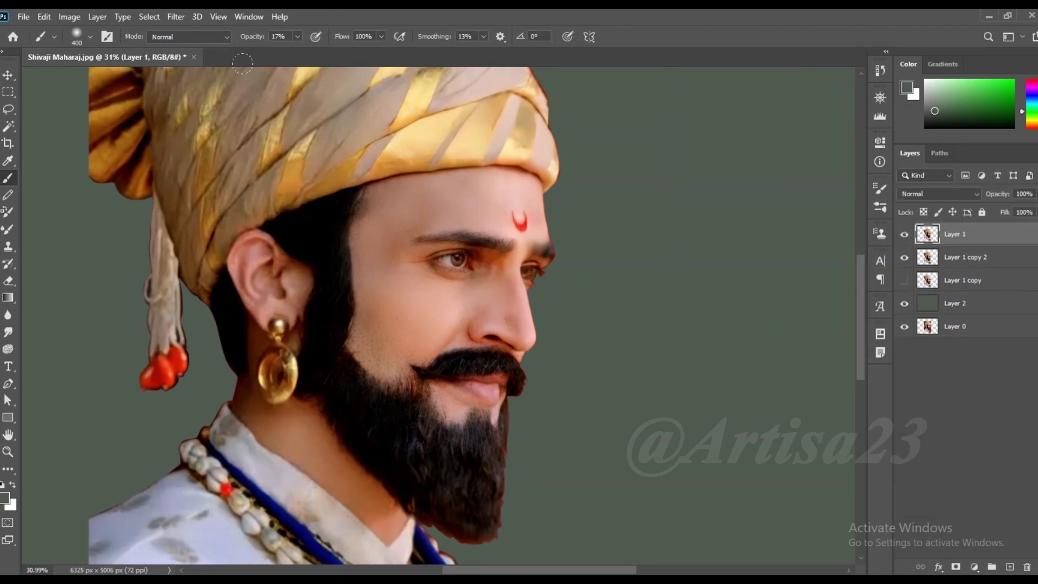
Sharpen Layer 1 with Unsharp Mask at amount 78 and radius 23.6.
{"action": "left_click", "coordinate": [176, 17]}
{"action": "left_click", "coordinate": [393, 304]}
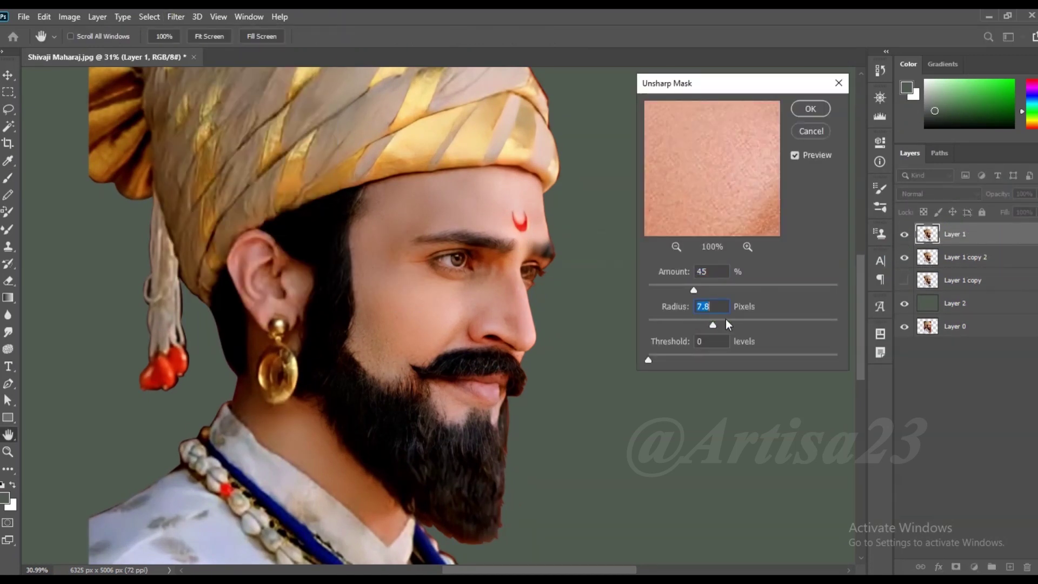
{"action": "left_click_drag", "start_coordinate": [725, 324], "coordinate": [730, 324]}
{"action": "left_click_drag", "start_coordinate": [715, 290], "coordinate": [720, 291]}
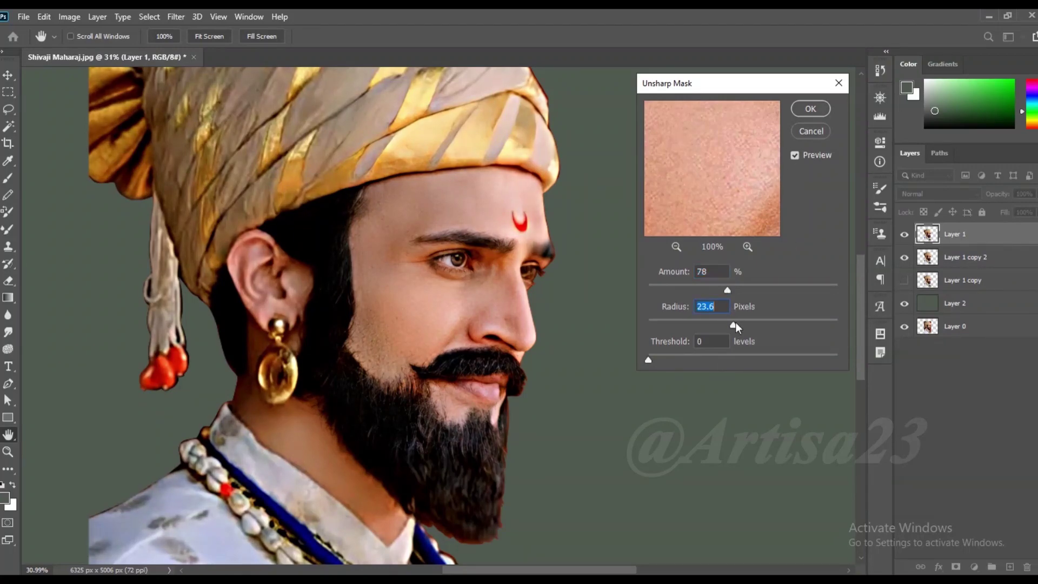
{"action": "key", "text": "Return"}
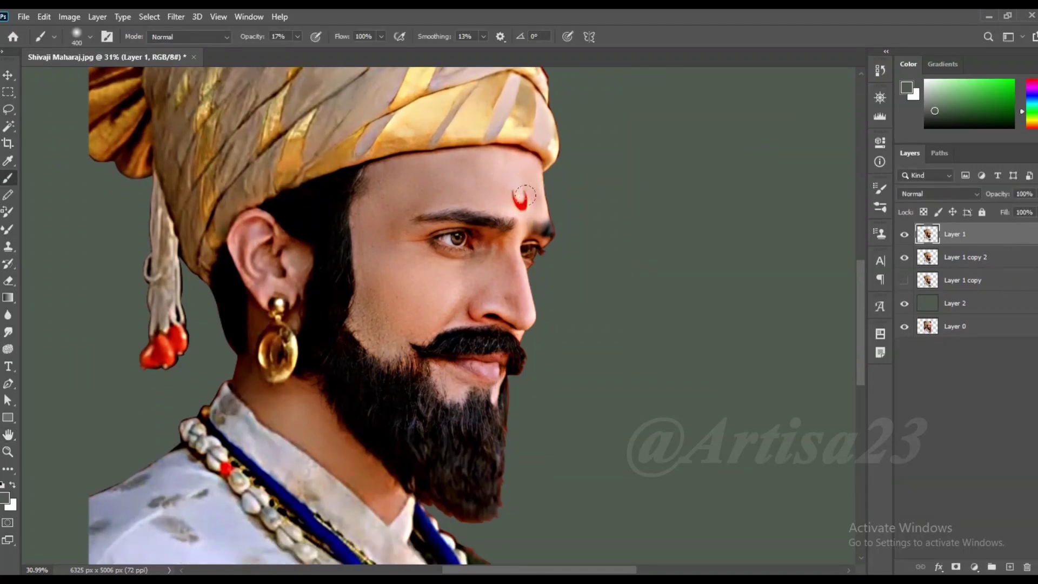
Hide Layer 1 copy 2 and select the Smudge tool.
{"action": "scroll", "coordinate": [543, 208], "scroll_direction": "down", "scroll_amount": 5}
{"action": "scroll", "coordinate": [730, 178], "scroll_direction": "up", "scroll_amount": 6}
{"action": "left_click", "coordinate": [904, 258]}
{"action": "scroll", "coordinate": [542, 162], "scroll_direction": "down", "scroll_amount": 3}
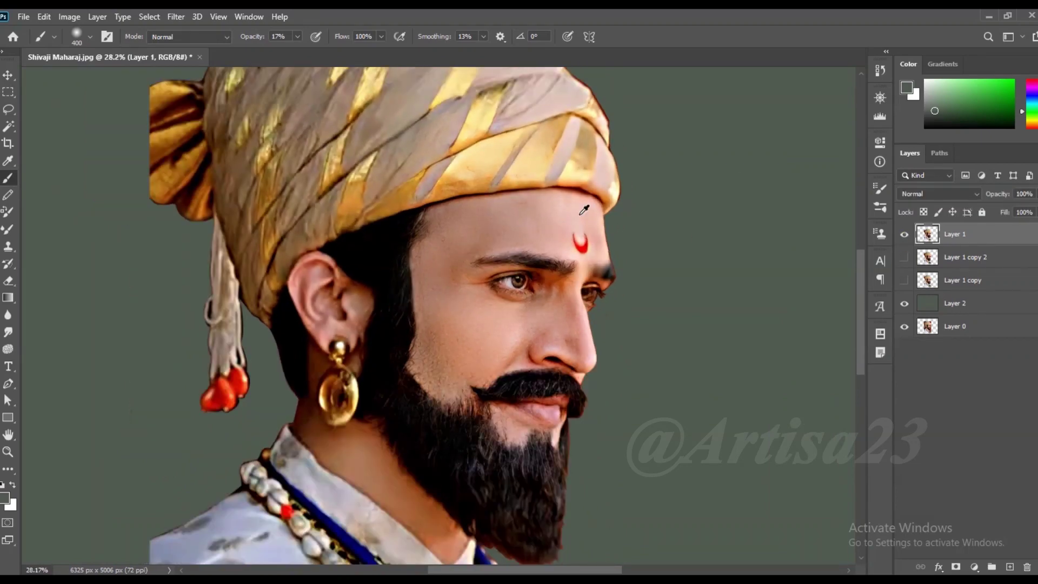
{"action": "scroll", "coordinate": [487, 243], "scroll_direction": "down", "scroll_amount": 3}
{"action": "key", "text": "r"}
{"action": "scroll", "coordinate": [454, 324], "scroll_direction": "up", "scroll_amount": 3}
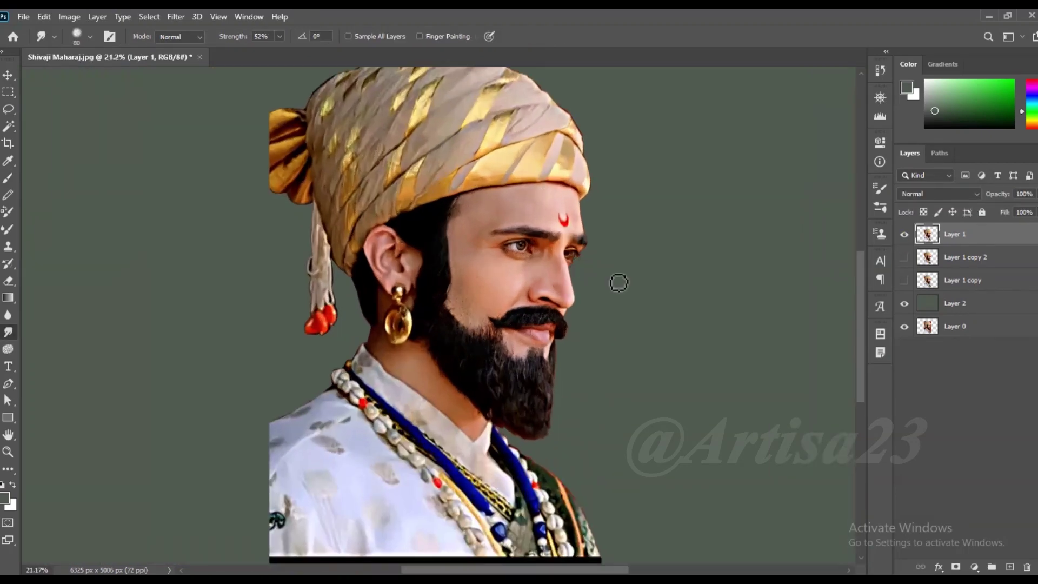
Load the Skin smooth brush 2_Artisa23 smudge preset and reduce its size.
{"action": "left_click", "coordinate": [109, 37]}
{"action": "left_click", "coordinate": [703, 182]}
{"action": "left_click", "coordinate": [805, 420]}
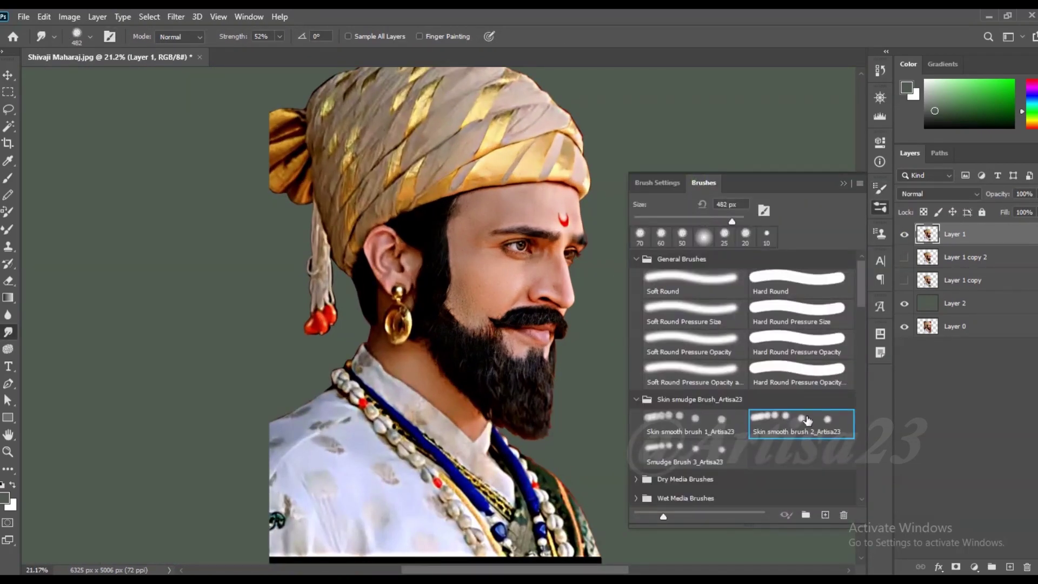
{"action": "scroll", "coordinate": [493, 184], "scroll_direction": "up", "scroll_amount": 3}
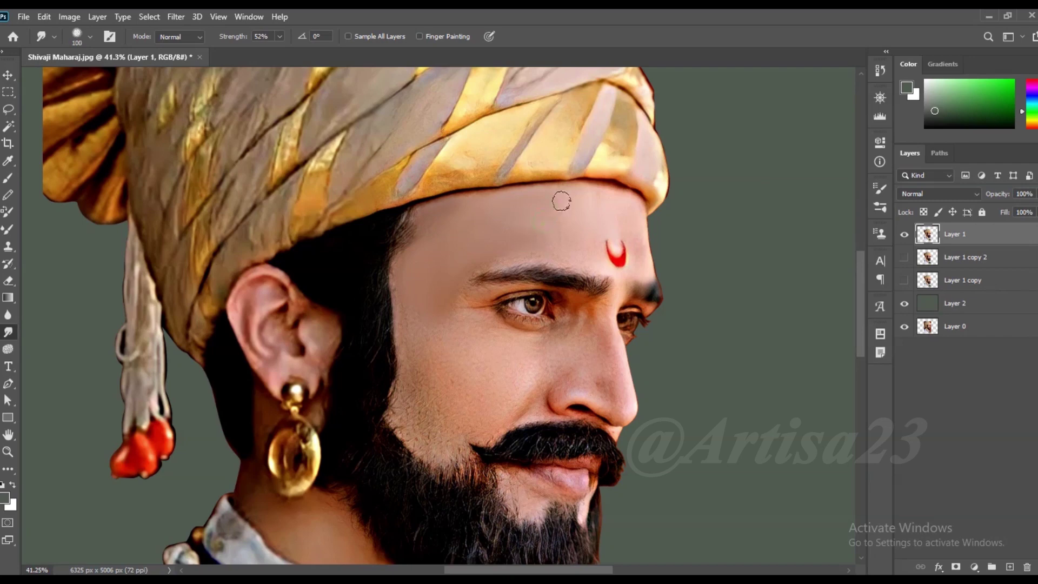
{"action": "key", "text": "bracketleft"}
{"action": "key", "text": "bracketleft"}
{"action": "key", "text": "bracketleft"}
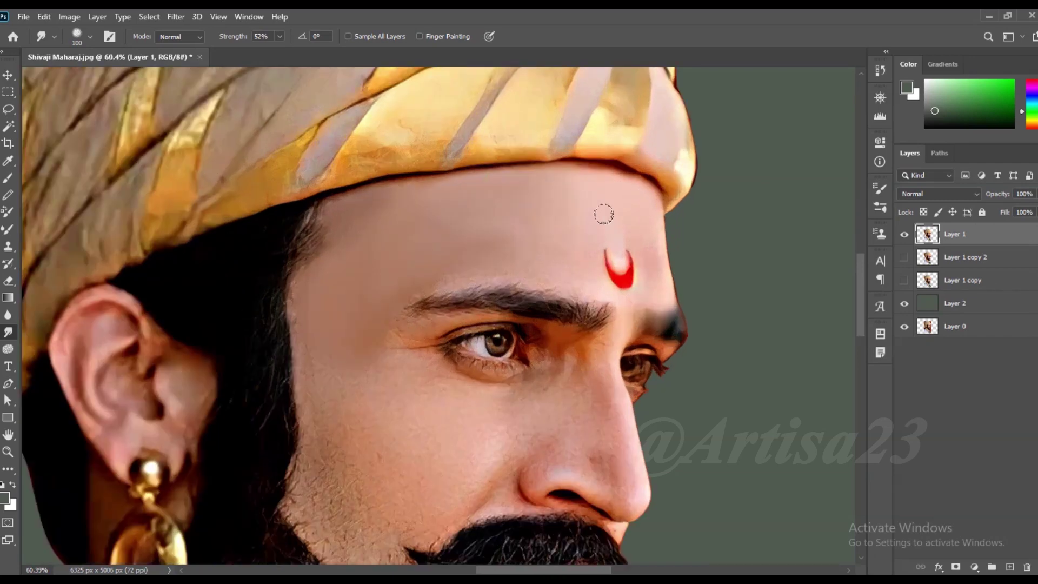
{"action": "scroll", "coordinate": [603, 211], "scroll_direction": "up", "scroll_amount": 3}
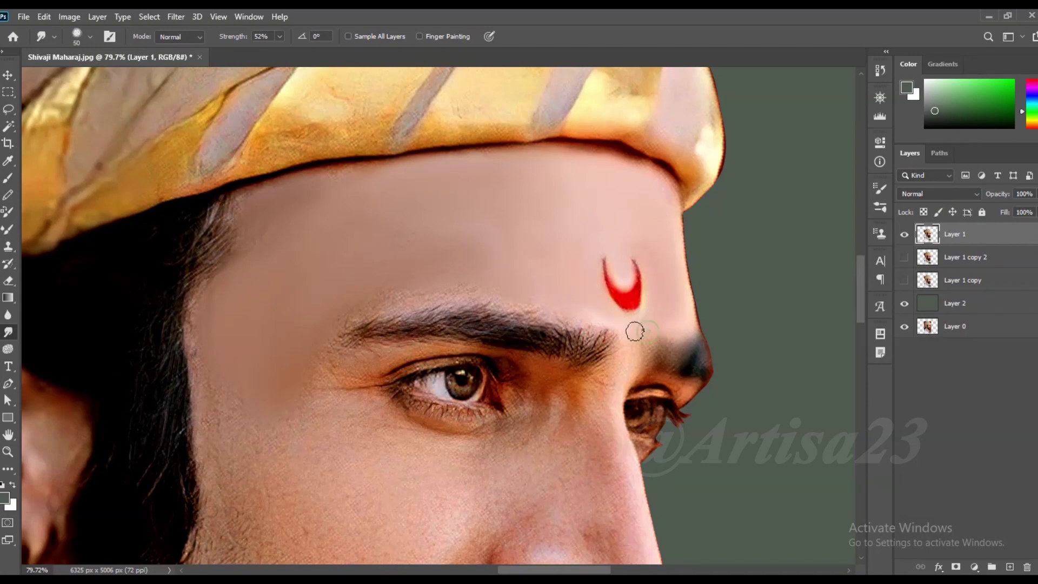
Smudge the skin under and beside the inner eye corner with a smaller brush.
{"action": "key", "text": "bracketleft"}
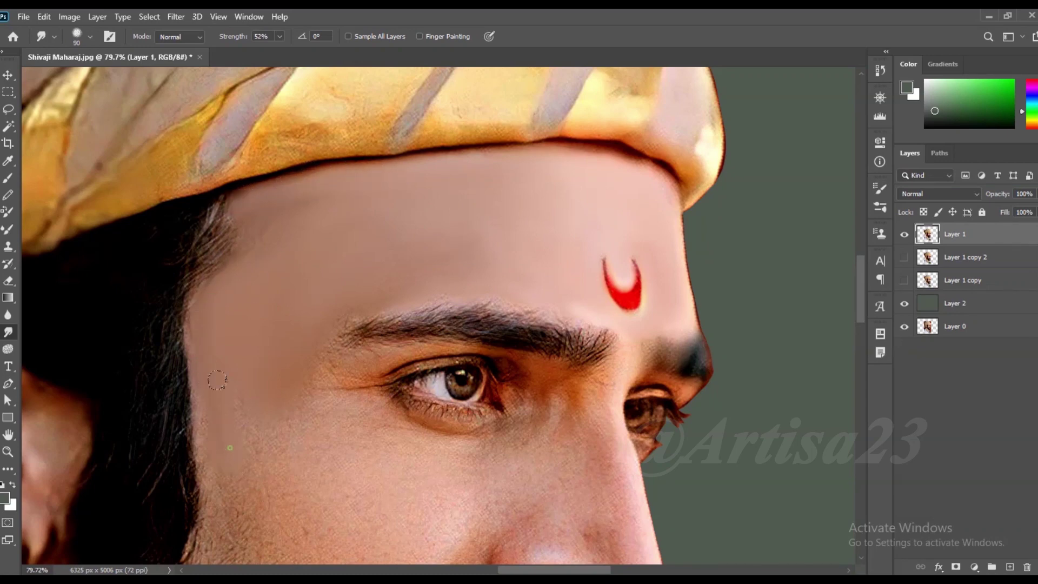
{"action": "scroll", "coordinate": [519, 355], "scroll_direction": "down", "scroll_amount": 2}
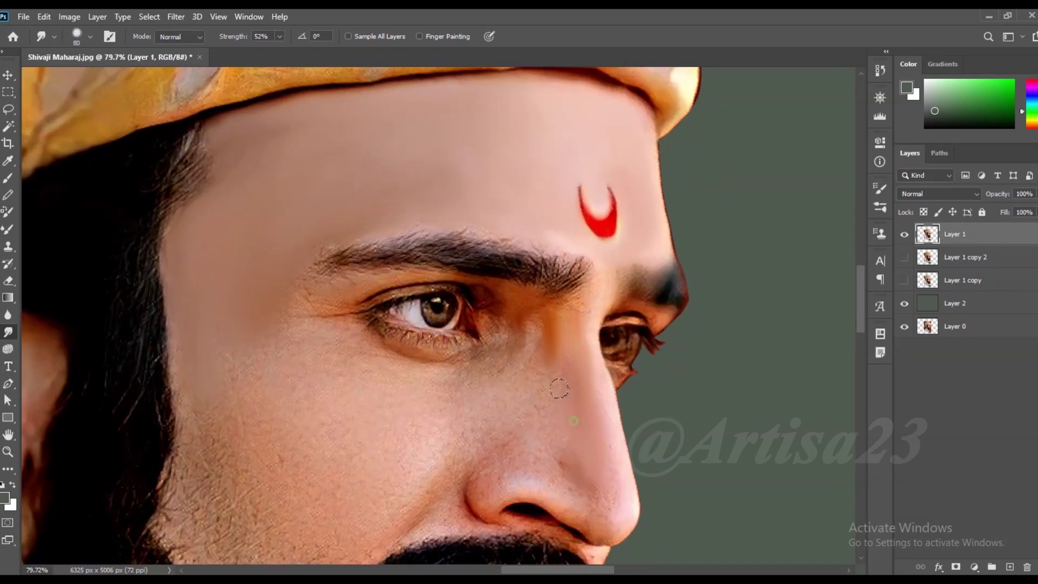
{"action": "key", "text": "bracketleft"}
{"action": "key", "text": "bracketleft"}
{"action": "left_click_drag", "start_coordinate": [483, 319], "coordinate": [510, 326]}
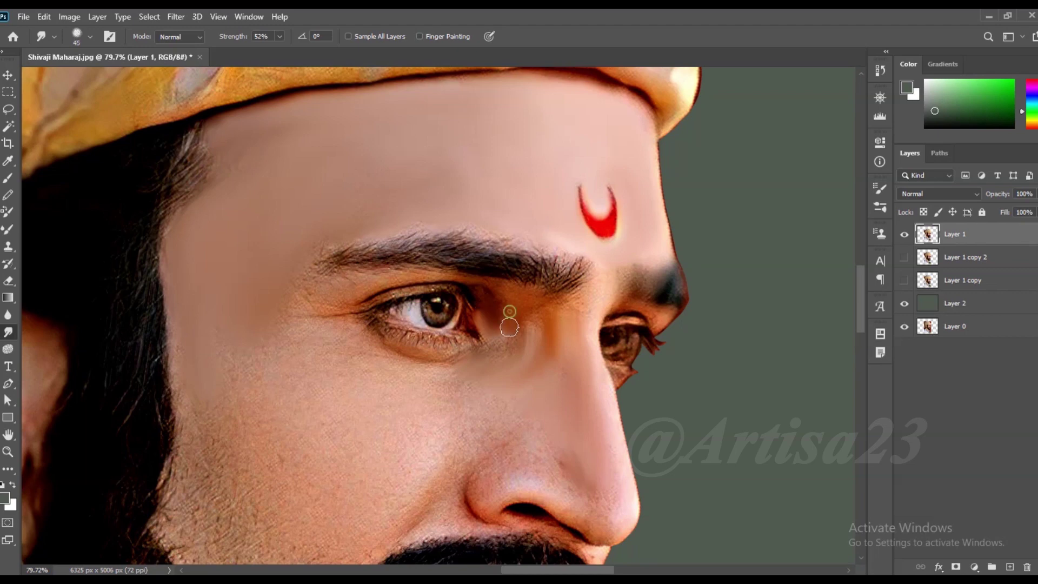
{"action": "scroll", "coordinate": [509, 337], "scroll_direction": "up", "scroll_amount": 2}
{"action": "scroll", "coordinate": [508, 338], "scroll_direction": "up", "scroll_amount": 2}
{"action": "scroll", "coordinate": [509, 338], "scroll_direction": "up", "scroll_amount": 1}
{"action": "key", "text": "bracketleft"}
{"action": "key", "text": "bracketleft"}
{"action": "key", "text": "bracketleft"}
{"action": "mouse_move", "coordinate": [473, 317]}
{"action": "left_mouse_down"}
{"action": "mouse_move", "coordinate": [494, 308]}
{"action": "mouse_move", "coordinate": [521, 373]}
{"action": "left_mouse_up"}
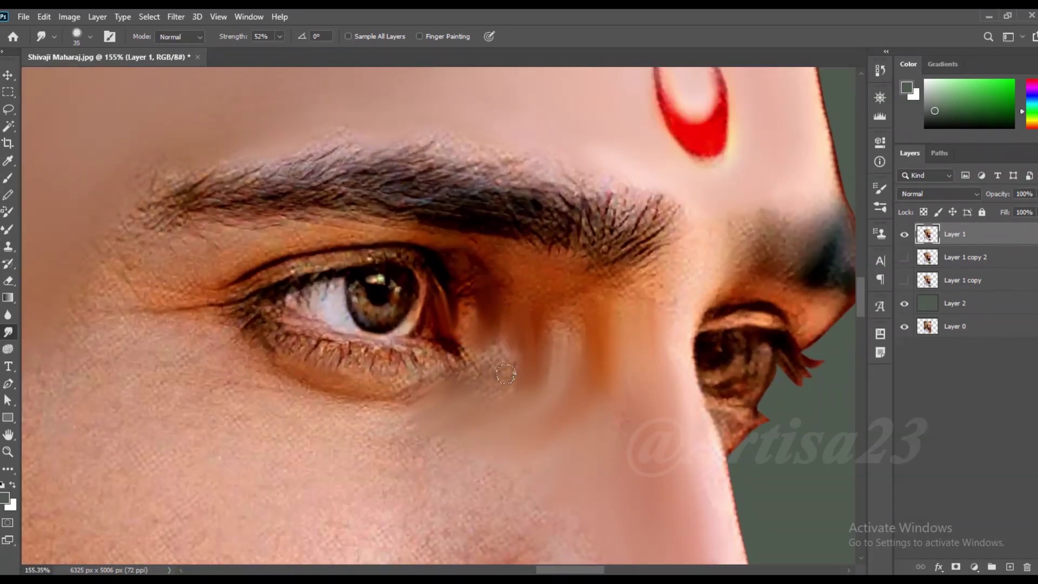
Smooth the upper lash line, eyelid crease, under-brow skin and lower lash line.
{"action": "key", "text": "bracketright"}
{"action": "key", "text": "bracketright"}
{"action": "key", "text": "bracketright"}
{"action": "mouse_move", "coordinate": [459, 268]}
{"action": "left_mouse_down"}
{"action": "mouse_move", "coordinate": [324, 258]}
{"action": "mouse_move", "coordinate": [243, 281]}
{"action": "mouse_move", "coordinate": [216, 269]}
{"action": "mouse_move", "coordinate": [111, 284]}
{"action": "left_mouse_up"}
{"action": "left_click_drag", "start_coordinate": [181, 316], "coordinate": [92, 319]}
{"action": "key", "text": "bracketleft"}
{"action": "left_click_drag", "start_coordinate": [573, 284], "coordinate": [647, 274]}
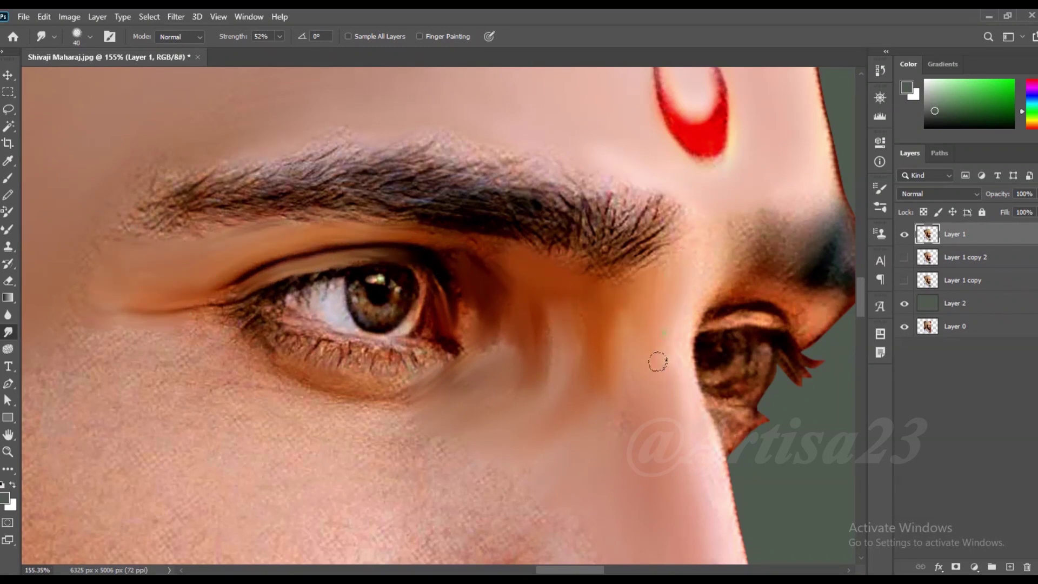
{"action": "key", "text": "bracketleft"}
{"action": "key", "text": "bracketleft"}
{"action": "left_click_drag", "start_coordinate": [427, 361], "coordinate": [261, 334]}
Smooth the eye white near the lower lid and both eye corners.
{"action": "key", "text": "bracketright"}
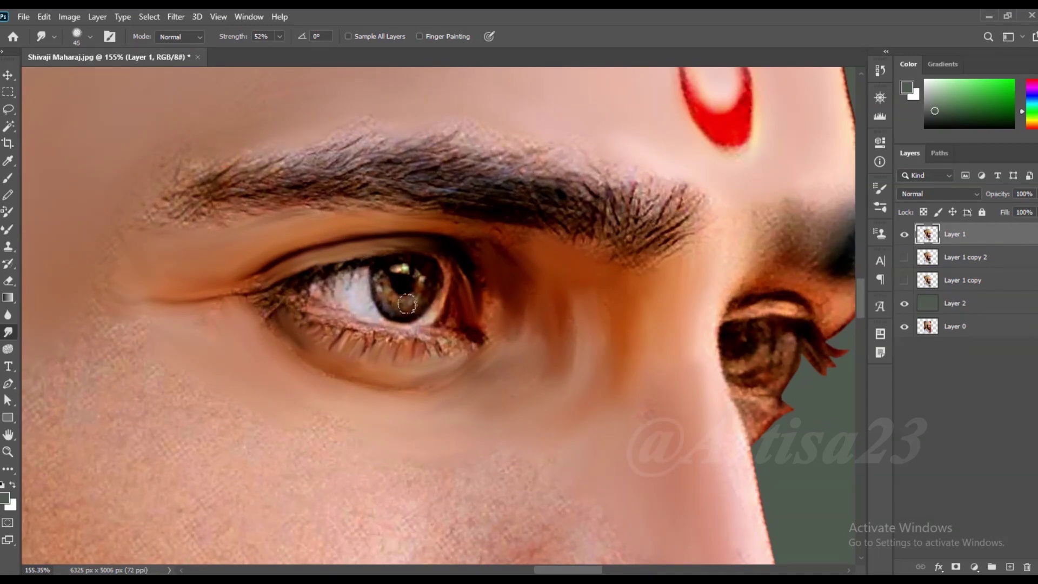
{"action": "key", "text": "bracketright"}
{"action": "key", "text": "bracketleft"}
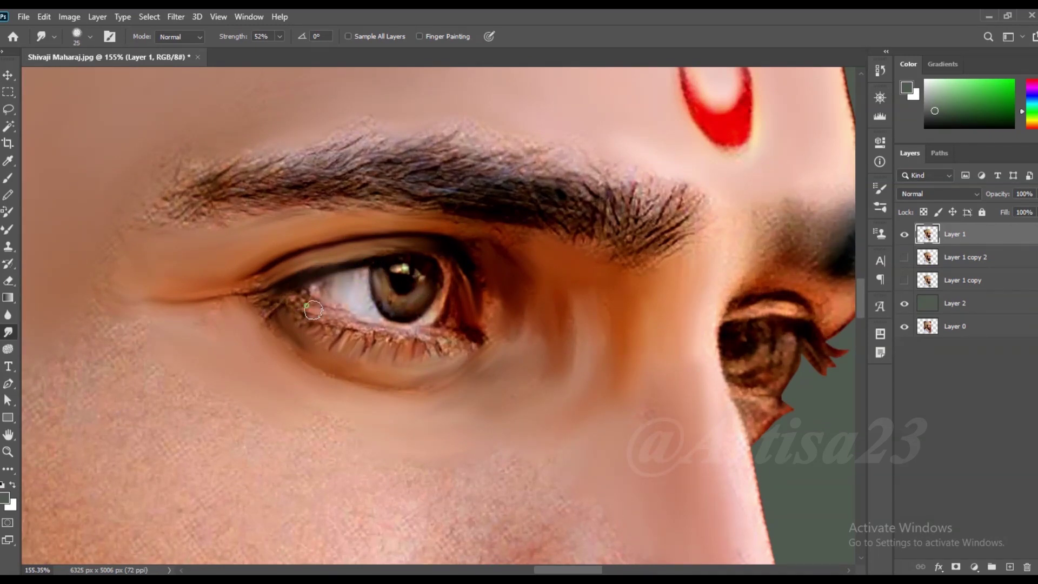
{"action": "left_click_drag", "start_coordinate": [366, 310], "coordinate": [333, 292]}
{"action": "key", "text": "bracketleft"}
{"action": "left_click_drag", "start_coordinate": [482, 324], "coordinate": [476, 297]}
{"action": "left_click_drag", "start_coordinate": [271, 308], "coordinate": [240, 297]}
Soften the lower eyelid and lashes, resizing the brush as needed.
{"action": "key", "text": "bracketright"}
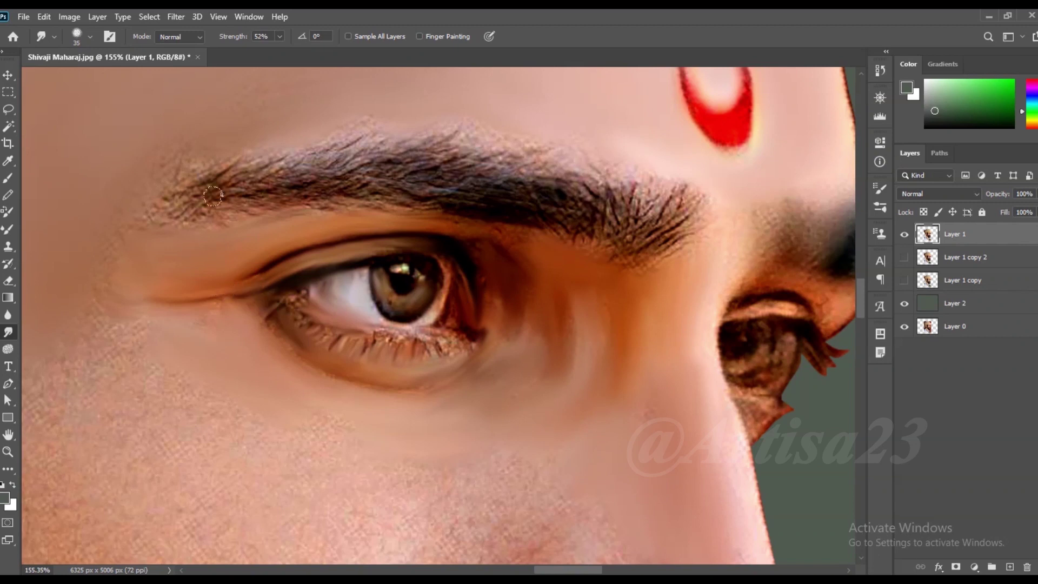
{"action": "scroll", "coordinate": [183, 234], "scroll_direction": "down", "scroll_amount": 3}
{"action": "scroll", "coordinate": [440, 232], "scroll_direction": "up", "scroll_amount": 2}
{"action": "key", "text": "bracketleft"}
{"action": "key", "text": "bracketleft"}
{"action": "key", "text": "bracketleft"}
{"action": "scroll", "coordinate": [487, 254], "scroll_direction": "up", "scroll_amount": 1}
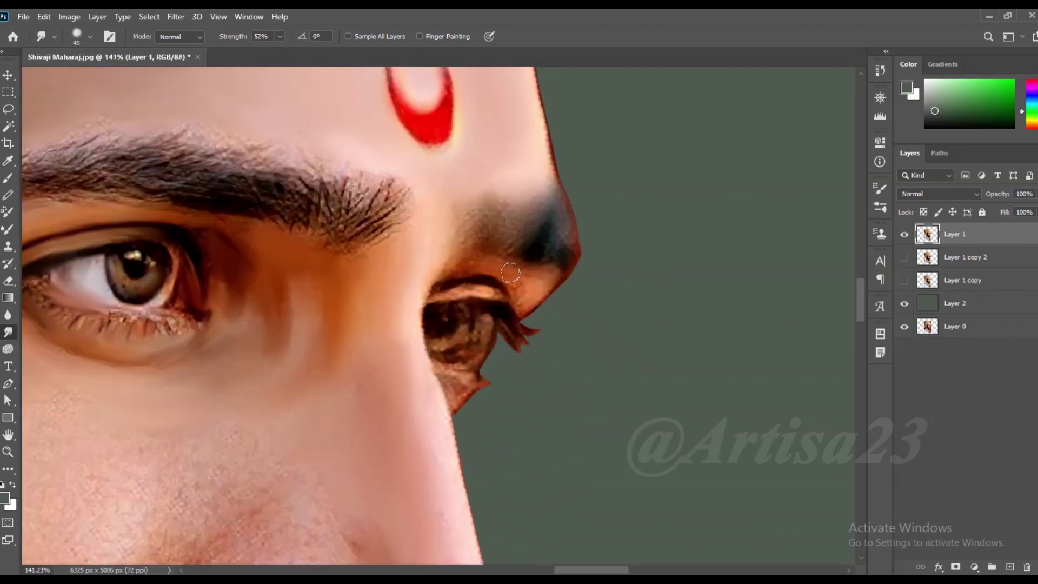
{"action": "key", "text": "bracketleft"}
{"action": "key", "text": "bracketleft"}
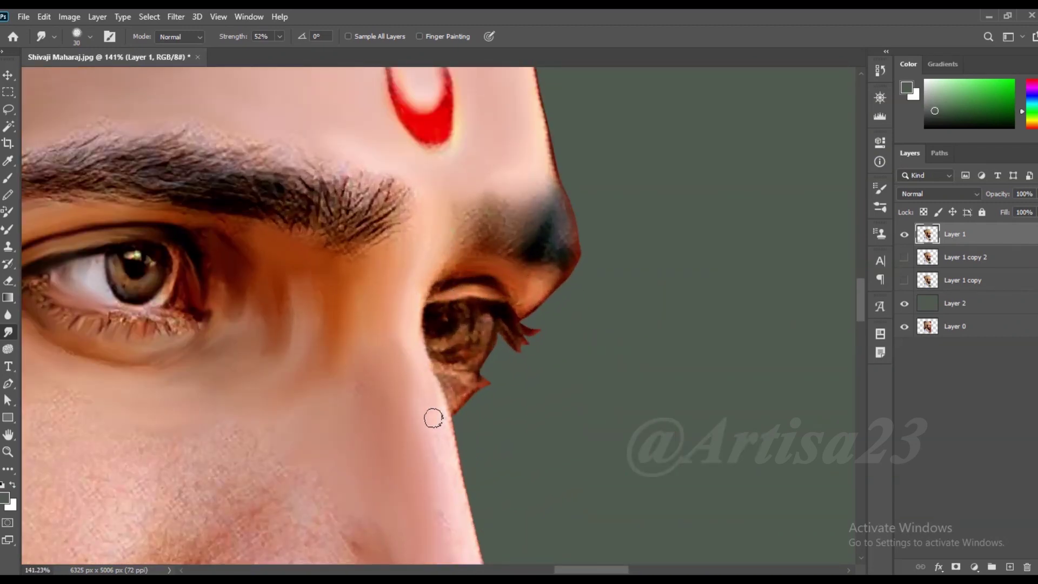
{"action": "key", "text": "bracketright"}
{"action": "mouse_move", "coordinate": [500, 345]}
{"action": "left_mouse_down"}
{"action": "mouse_move", "coordinate": [484, 359]}
{"action": "mouse_move", "coordinate": [470, 343]}
{"action": "mouse_move", "coordinate": [494, 329]}
{"action": "mouse_move", "coordinate": [480, 359]}
{"action": "left_mouse_up"}
{"action": "key", "text": "bracketright"}
{"action": "key", "text": "bracketright"}
{"action": "scroll", "coordinate": [418, 445], "scroll_direction": "down", "scroll_amount": 1}
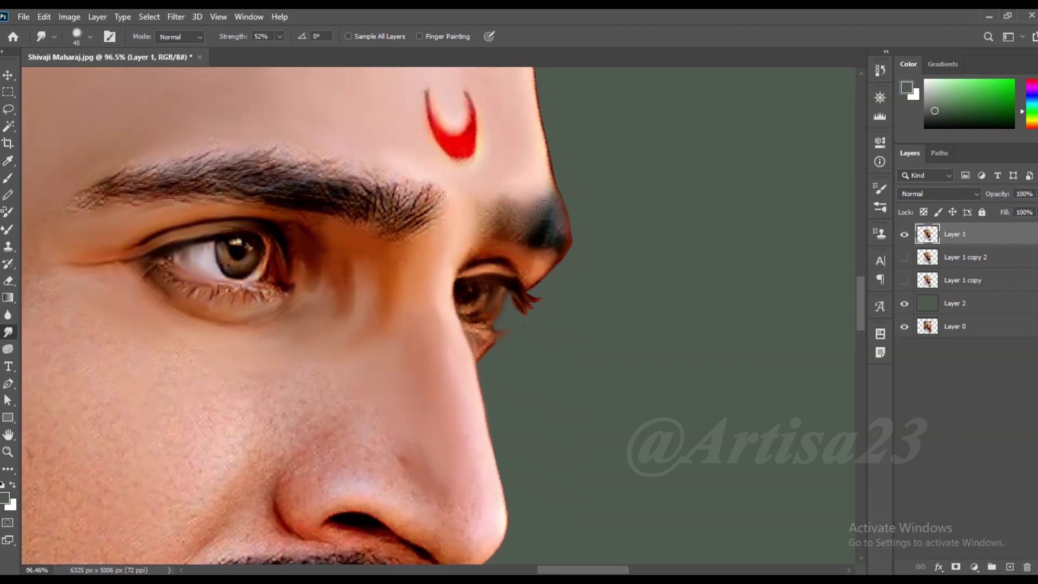
Smudge the far eyelash tips and blend the eyebrow into smooth strokes.
{"action": "scroll", "coordinate": [487, 285], "scroll_direction": "down", "scroll_amount": 2}
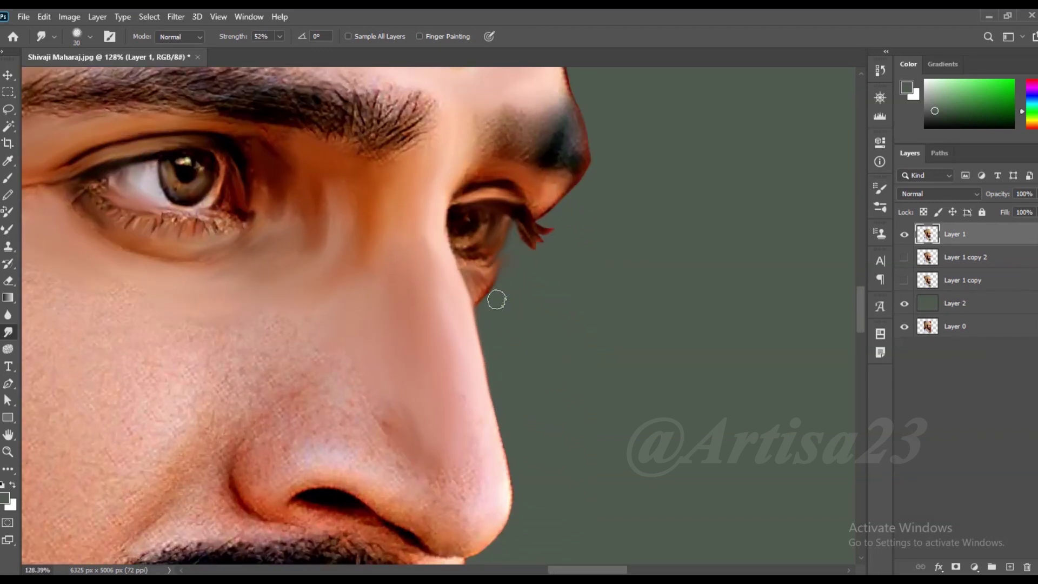
{"action": "key", "text": "bracketleft"}
{"action": "left_click_drag", "start_coordinate": [531, 238], "coordinate": [524, 234]}
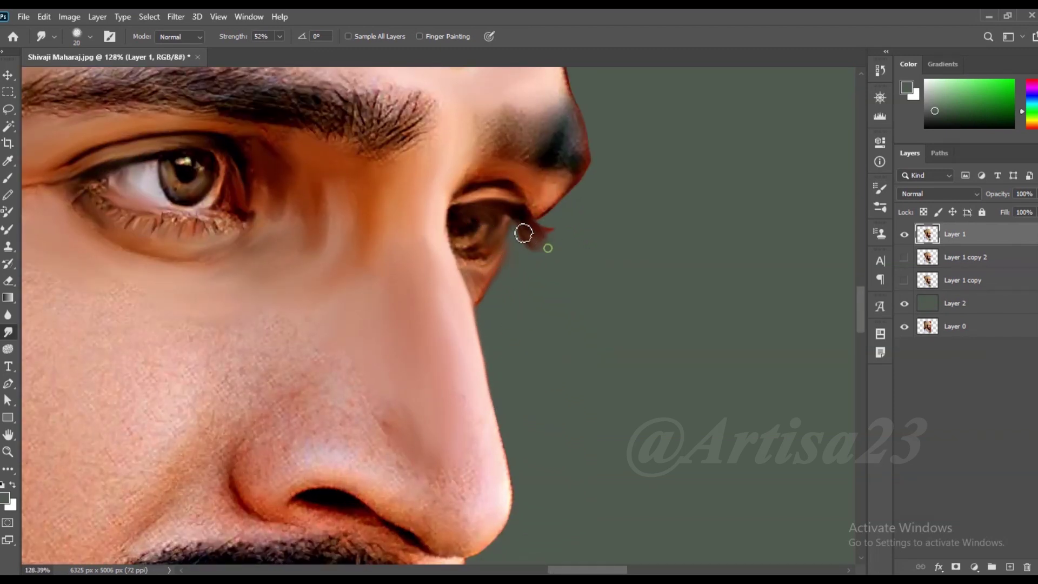
{"action": "key", "text": "bracketright"}
{"action": "scroll", "coordinate": [513, 152], "scroll_direction": "up", "scroll_amount": 1}
{"action": "scroll", "coordinate": [433, 168], "scroll_direction": "up", "scroll_amount": 1}
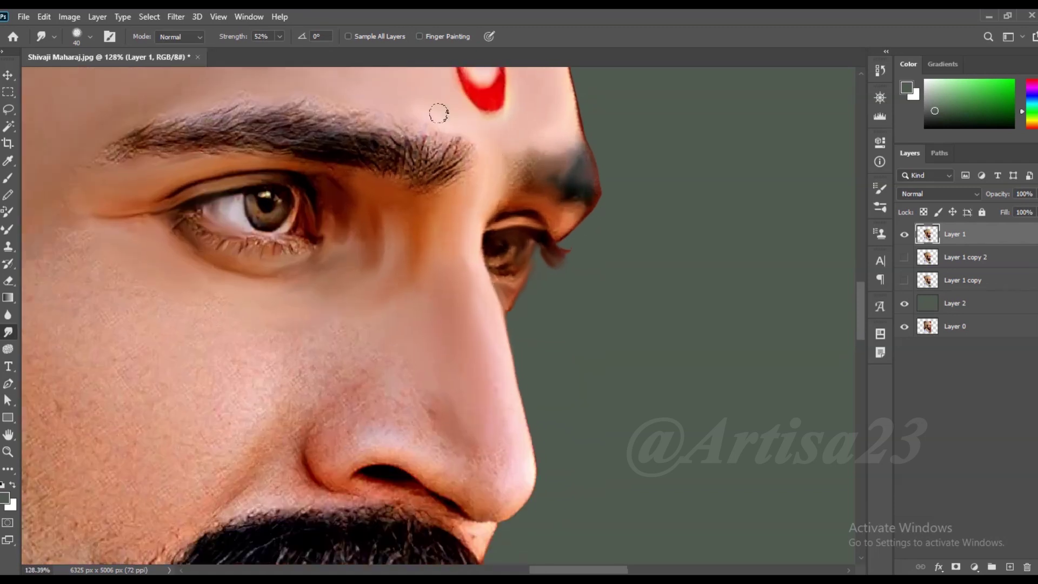
{"action": "scroll", "coordinate": [426, 171], "scroll_direction": "up", "scroll_amount": 1}
{"action": "mouse_move", "coordinate": [426, 170]}
{"action": "left_mouse_down"}
{"action": "mouse_move", "coordinate": [381, 173]}
{"action": "mouse_move", "coordinate": [419, 202]}
{"action": "mouse_move", "coordinate": [227, 157]}
{"action": "mouse_move", "coordinate": [127, 173]}
{"action": "mouse_move", "coordinate": [379, 162]}
{"action": "mouse_move", "coordinate": [305, 140]}
{"action": "mouse_move", "coordinate": [132, 152]}
{"action": "mouse_move", "coordinate": [330, 122]}
{"action": "mouse_move", "coordinate": [459, 162]}
{"action": "mouse_move", "coordinate": [544, 173]}
{"action": "left_mouse_up"}
{"action": "key", "text": "bracketright"}
{"action": "scroll", "coordinate": [420, 201], "scroll_direction": "up", "scroll_amount": 1}
{"action": "scroll", "coordinate": [378, 194], "scroll_direction": "up", "scroll_amount": 1}
Smooth the cheek skin below the eye with a larger brush.
{"action": "key", "text": "bracketleft"}
{"action": "key", "text": "bracketleft"}
{"action": "scroll", "coordinate": [202, 173], "scroll_direction": "down", "scroll_amount": 1}
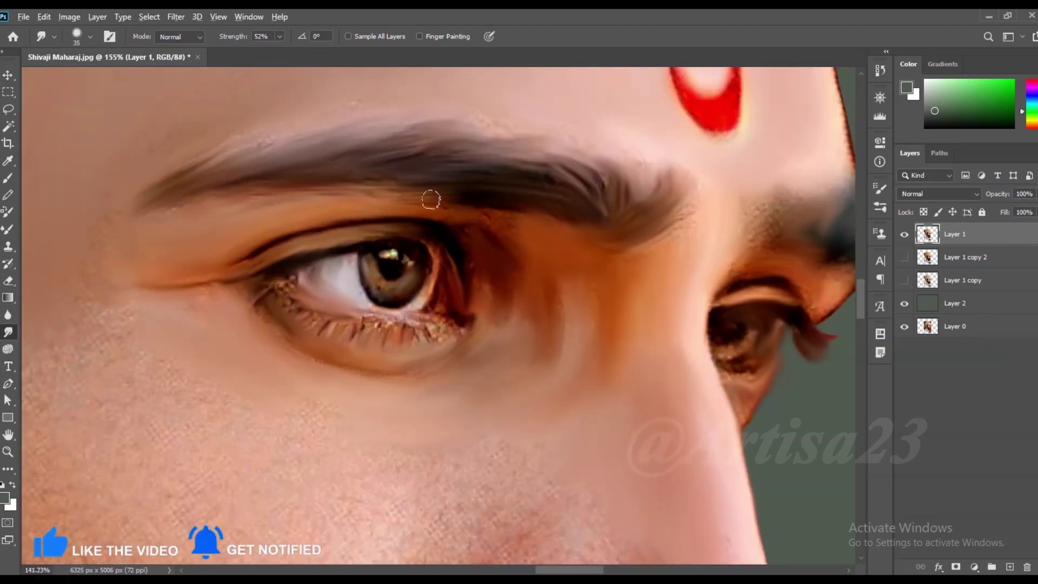
{"action": "scroll", "coordinate": [441, 260], "scroll_direction": "down", "scroll_amount": 1}
{"action": "scroll", "coordinate": [441, 260], "scroll_direction": "up", "scroll_amount": 2}
{"action": "key", "text": "bracketleft"}
{"action": "key", "text": "bracketright"}
{"action": "key", "text": "bracketright"}
{"action": "key", "text": "bracketright"}
{"action": "scroll", "coordinate": [474, 249], "scroll_direction": "down", "scroll_amount": 2}
{"action": "scroll", "coordinate": [519, 317], "scroll_direction": "down", "scroll_amount": 1}
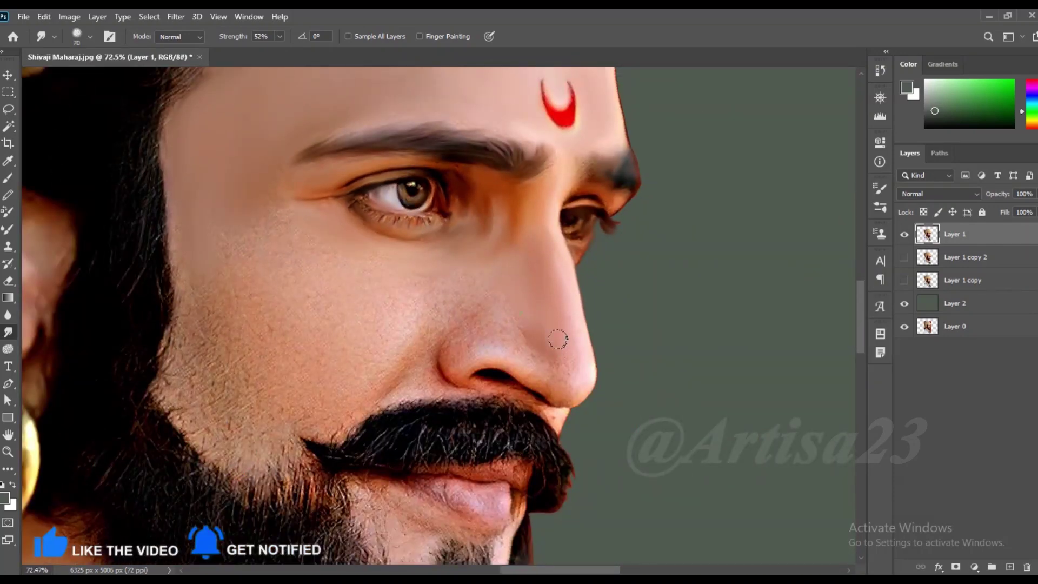
{"action": "key", "text": "bracketright"}
{"action": "key", "text": "bracketright"}
{"action": "left_click_drag", "start_coordinate": [430, 282], "coordinate": [292, 248]}
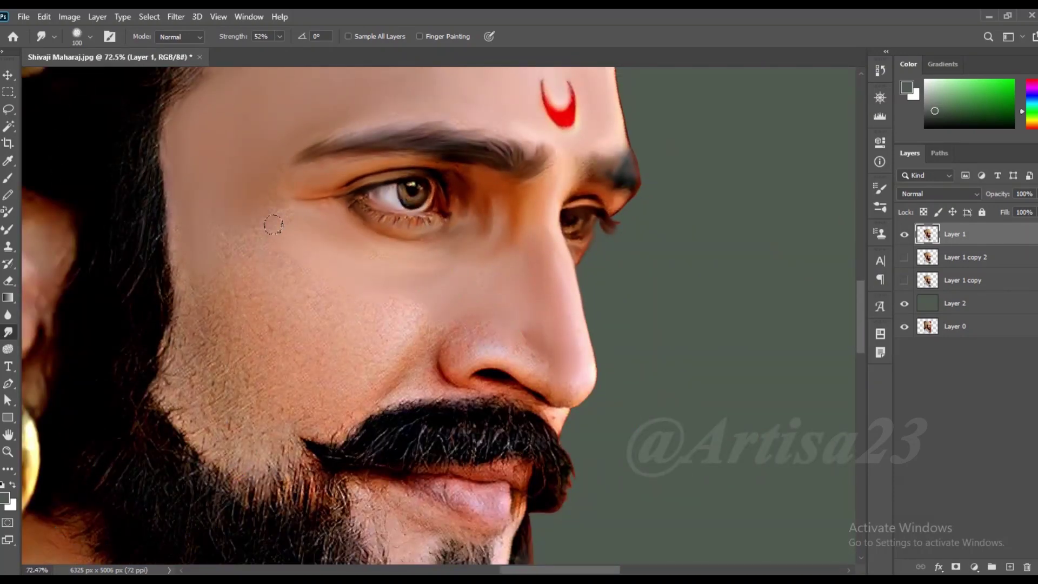
{"action": "left_click_drag", "start_coordinate": [314, 287], "coordinate": [254, 265]}
{"action": "left_click_drag", "start_coordinate": [222, 325], "coordinate": [183, 348]}
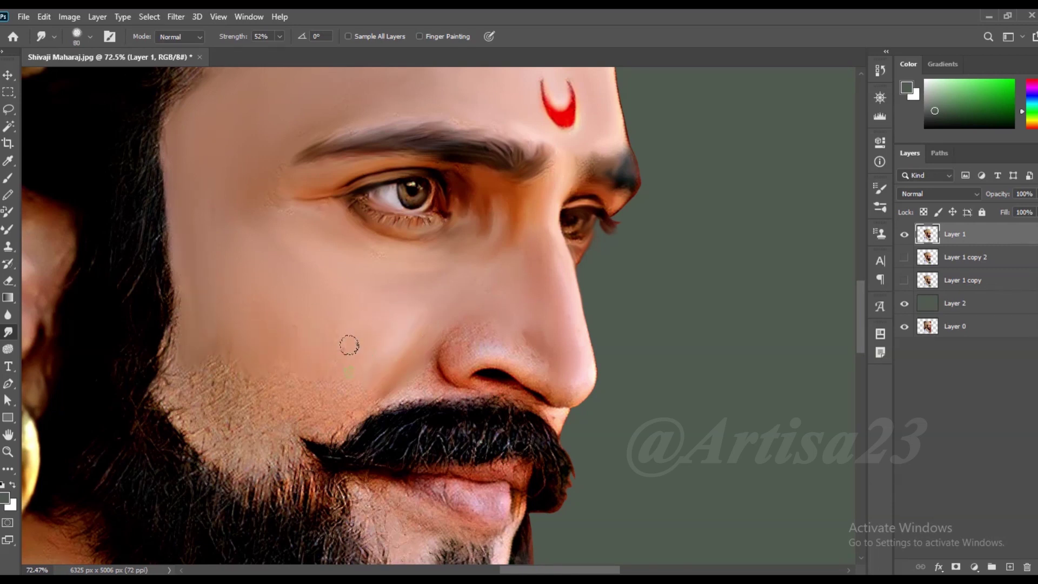
Smooth the beard stubble along the cheek, jaw edge and above the moustache end.
{"action": "left_click_drag", "start_coordinate": [268, 366], "coordinate": [189, 381]}
{"action": "key", "text": "bracketleft"}
{"action": "left_click_drag", "start_coordinate": [168, 302], "coordinate": [162, 400]}
{"action": "left_click_drag", "start_coordinate": [221, 389], "coordinate": [205, 427]}
{"action": "key", "text": "bracketleft"}
{"action": "key", "text": "bracketleft"}
{"action": "key", "text": "bracketleft"}
{"action": "key", "text": "bracketright"}
{"action": "left_click_drag", "start_coordinate": [346, 427], "coordinate": [287, 417]}
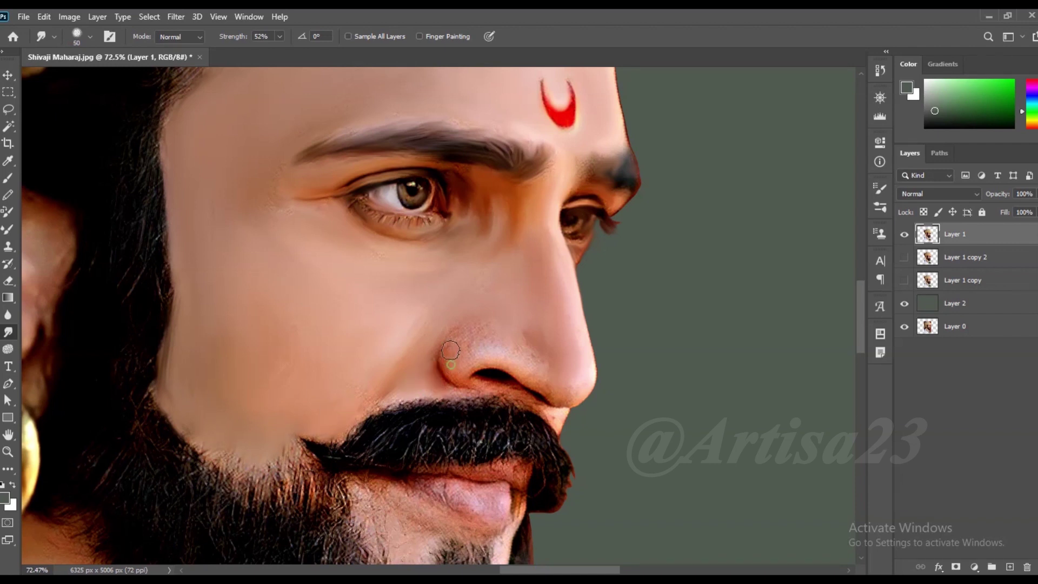
Smooth the skin around the nostril edge and below the nostril.
{"action": "scroll", "coordinate": [490, 314], "scroll_direction": "up", "scroll_amount": 3}
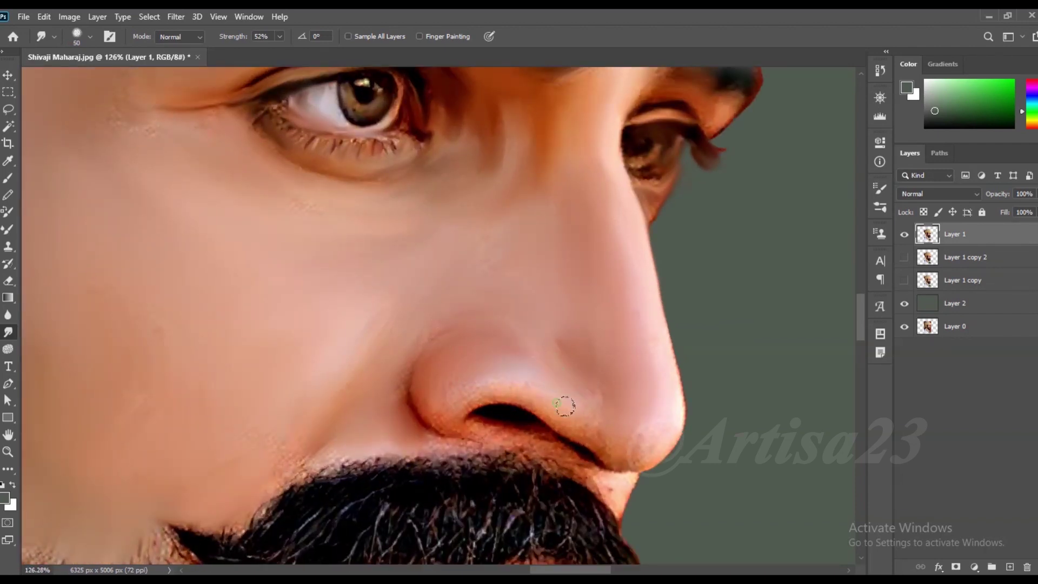
{"action": "left_click_drag", "start_coordinate": [565, 406], "coordinate": [437, 390]}
{"action": "key", "text": "bracketleft"}
{"action": "left_click_drag", "start_coordinate": [438, 431], "coordinate": [496, 433]}
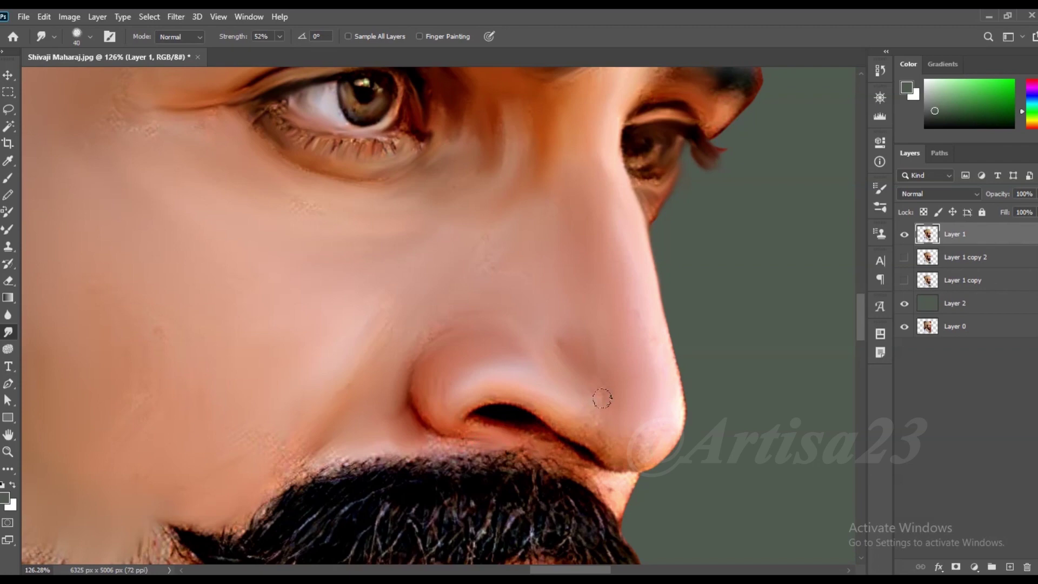
{"action": "key", "text": "bracketleft"}
{"action": "scroll", "coordinate": [265, 182], "scroll_direction": "down", "scroll_amount": 2}
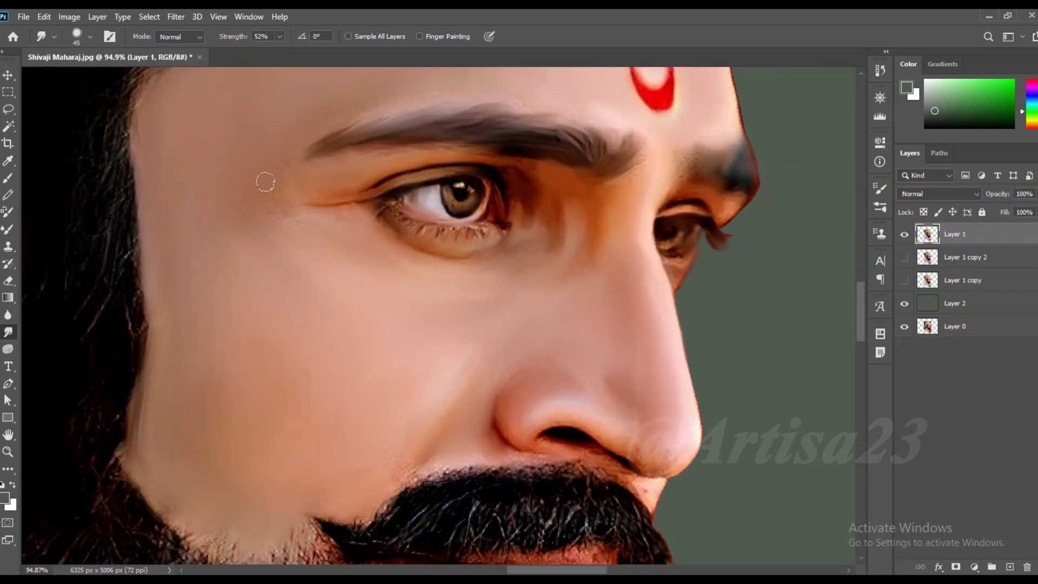
{"action": "scroll", "coordinate": [276, 171], "scroll_direction": "down", "scroll_amount": 5}
{"action": "scroll", "coordinate": [336, 292], "scroll_direction": "up", "scroll_amount": 4}
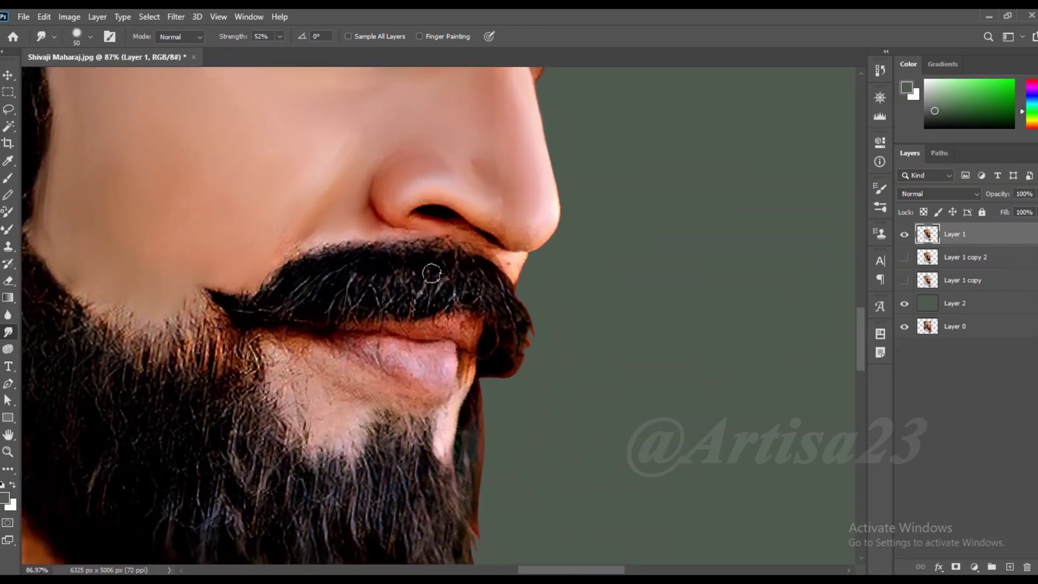
Smooth the mustache strands and edges and soften the skin under the lower lip.
{"action": "mouse_move", "coordinate": [364, 301]}
{"action": "left_mouse_down"}
{"action": "mouse_move", "coordinate": [420, 274]}
{"action": "mouse_move", "coordinate": [499, 295]}
{"action": "mouse_move", "coordinate": [325, 248]}
{"action": "left_mouse_up"}
{"action": "left_click_drag", "start_coordinate": [438, 243], "coordinate": [456, 248]}
{"action": "left_click_drag", "start_coordinate": [427, 305], "coordinate": [216, 300]}
{"action": "key", "text": "bracketright"}
{"action": "left_click_drag", "start_coordinate": [254, 346], "coordinate": [354, 382]}
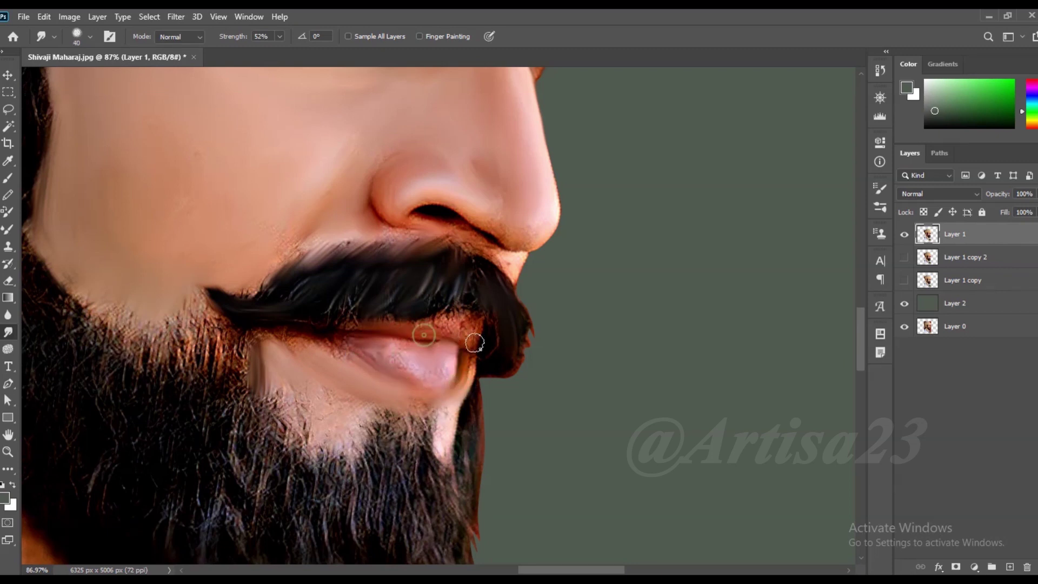
{"action": "scroll", "coordinate": [487, 324], "scroll_direction": "down", "scroll_amount": 5}
{"action": "scroll", "coordinate": [498, 303], "scroll_direction": "up", "scroll_amount": 5}
{"action": "scroll", "coordinate": [509, 324], "scroll_direction": "down", "scroll_amount": 1}
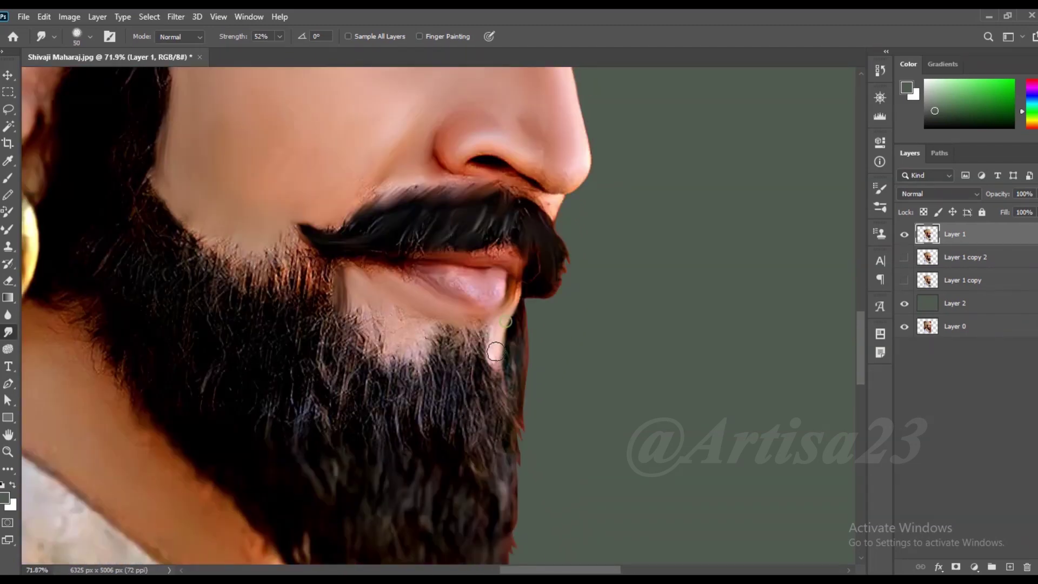
Streak the beard downward below the lip and smudge its lower-right edge.
{"action": "key", "text": "bracketright"}
{"action": "key", "text": "bracketright"}
{"action": "key", "text": "bracketright"}
{"action": "mouse_move", "coordinate": [370, 313]}
{"action": "left_mouse_down"}
{"action": "mouse_move", "coordinate": [417, 359]}
{"action": "mouse_move", "coordinate": [440, 343]}
{"action": "mouse_move", "coordinate": [429, 403]}
{"action": "mouse_move", "coordinate": [348, 417]}
{"action": "mouse_move", "coordinate": [324, 406]}
{"action": "mouse_move", "coordinate": [303, 281]}
{"action": "mouse_move", "coordinate": [270, 270]}
{"action": "mouse_move", "coordinate": [220, 338]}
{"action": "mouse_move", "coordinate": [243, 347]}
{"action": "mouse_move", "coordinate": [314, 443]}
{"action": "mouse_move", "coordinate": [373, 346]}
{"action": "mouse_move", "coordinate": [487, 475]}
{"action": "mouse_move", "coordinate": [432, 448]}
{"action": "left_mouse_up"}
{"action": "key", "text": "bracketleft"}
{"action": "key", "text": "bracketleft"}
{"action": "scroll", "coordinate": [476, 479], "scroll_direction": "down", "scroll_amount": 1}
{"action": "key", "text": "bracketright"}
{"action": "key", "text": "bracketleft"}
{"action": "left_click_drag", "start_coordinate": [390, 509], "coordinate": [469, 464]}
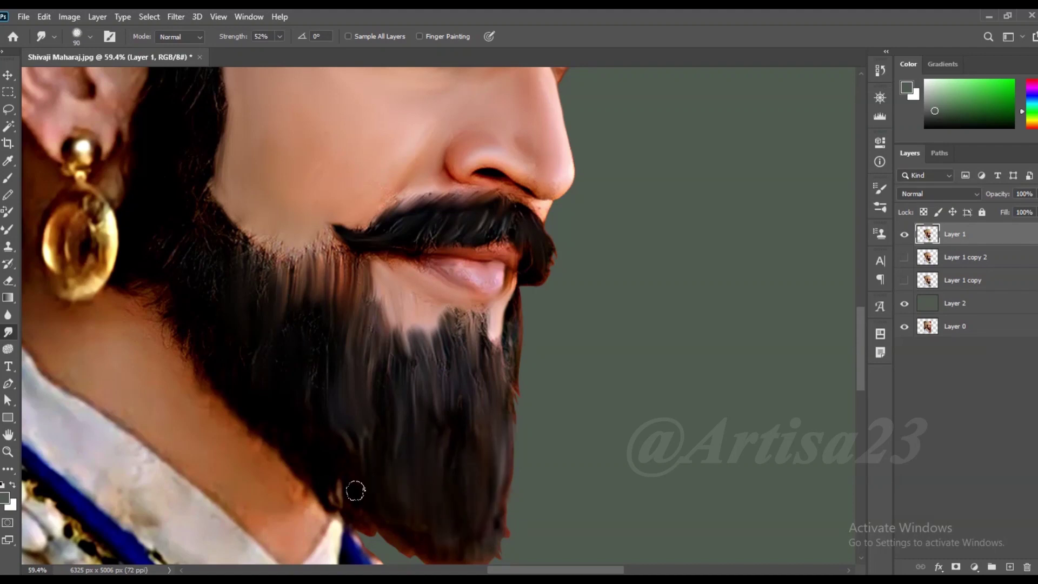
Blend the cheek edge into the hair with a smaller brush.
{"action": "scroll", "coordinate": [351, 456], "scroll_direction": "up", "scroll_amount": 1}
{"action": "key", "text": "bracketleft"}
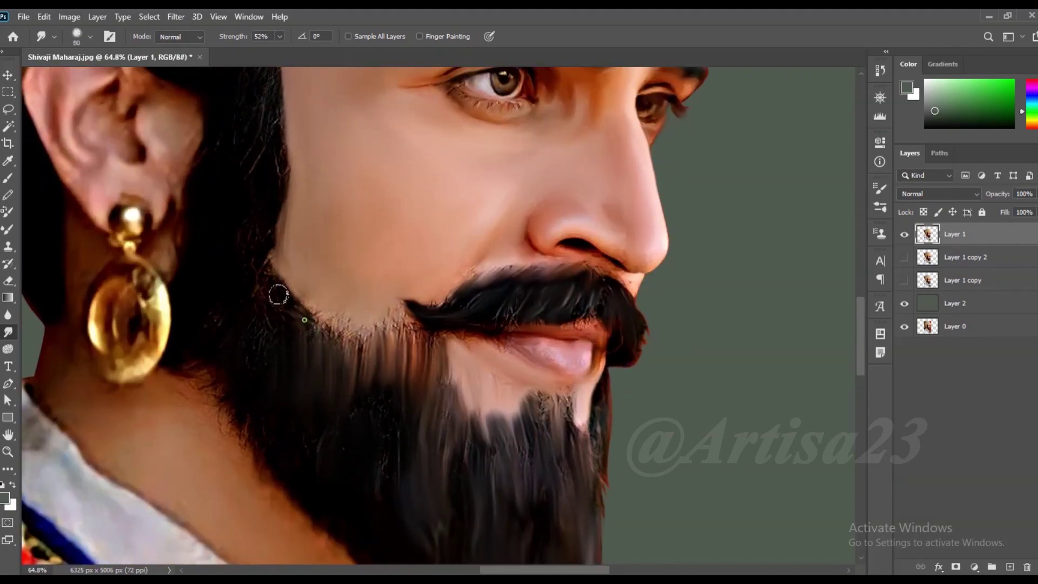
{"action": "scroll", "coordinate": [227, 349], "scroll_direction": "down", "scroll_amount": 2}
{"action": "scroll", "coordinate": [313, 263], "scroll_direction": "up", "scroll_amount": 1}
{"action": "left_click_drag", "start_coordinate": [316, 216], "coordinate": [329, 318]}
{"action": "scroll", "coordinate": [290, 385], "scroll_direction": "up", "scroll_amount": 1}
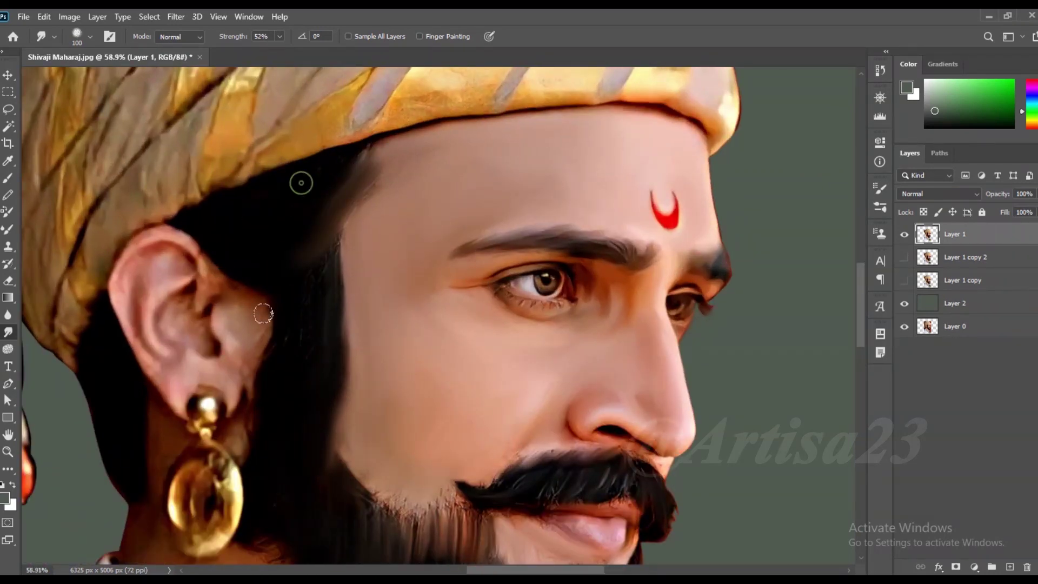
Smudge the ear's rim and inner fold smooth with a smaller brush.
{"action": "scroll", "coordinate": [224, 249], "scroll_direction": "up", "scroll_amount": 3}
{"action": "key", "text": "bracketleft"}
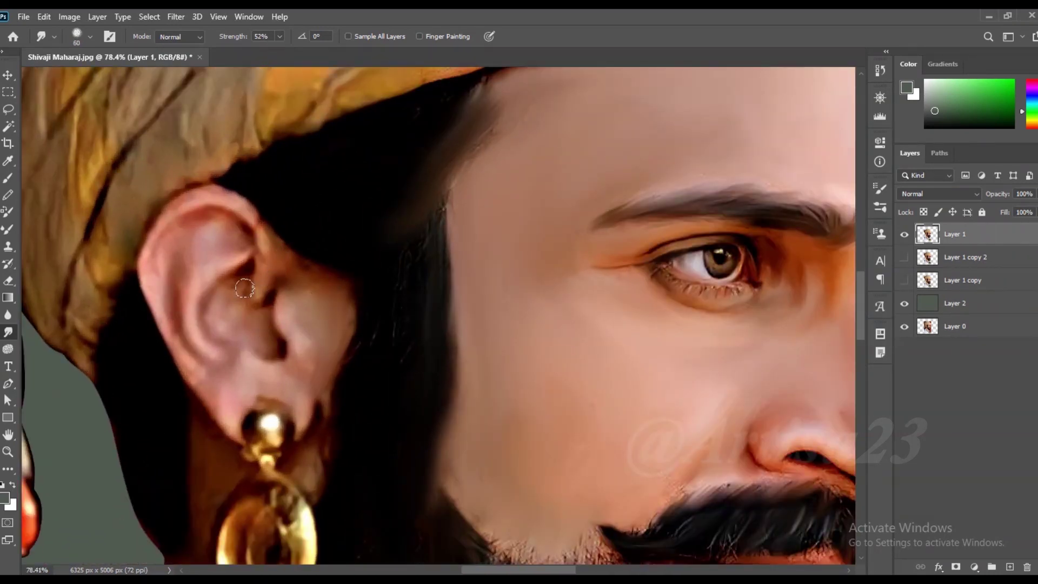
{"action": "key", "text": "bracketright"}
{"action": "key", "text": "bracketleft"}
{"action": "key", "text": "bracketleft"}
{"action": "mouse_move", "coordinate": [196, 216]}
{"action": "left_mouse_down"}
{"action": "mouse_move", "coordinate": [162, 270]}
{"action": "mouse_move", "coordinate": [254, 211]}
{"action": "mouse_move", "coordinate": [259, 319]}
{"action": "left_mouse_up"}
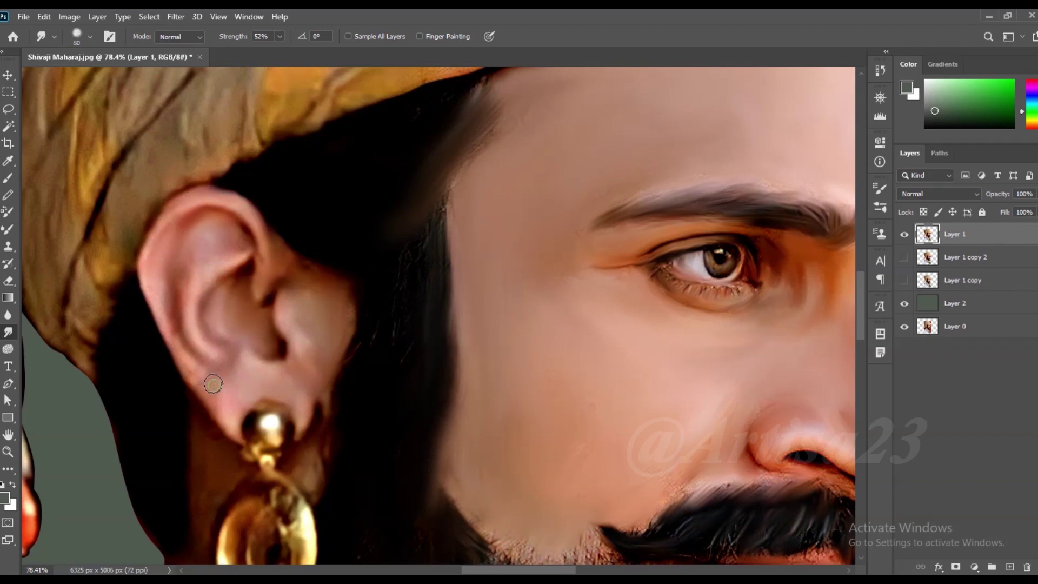
{"action": "left_click_drag", "start_coordinate": [307, 457], "coordinate": [313, 377]}
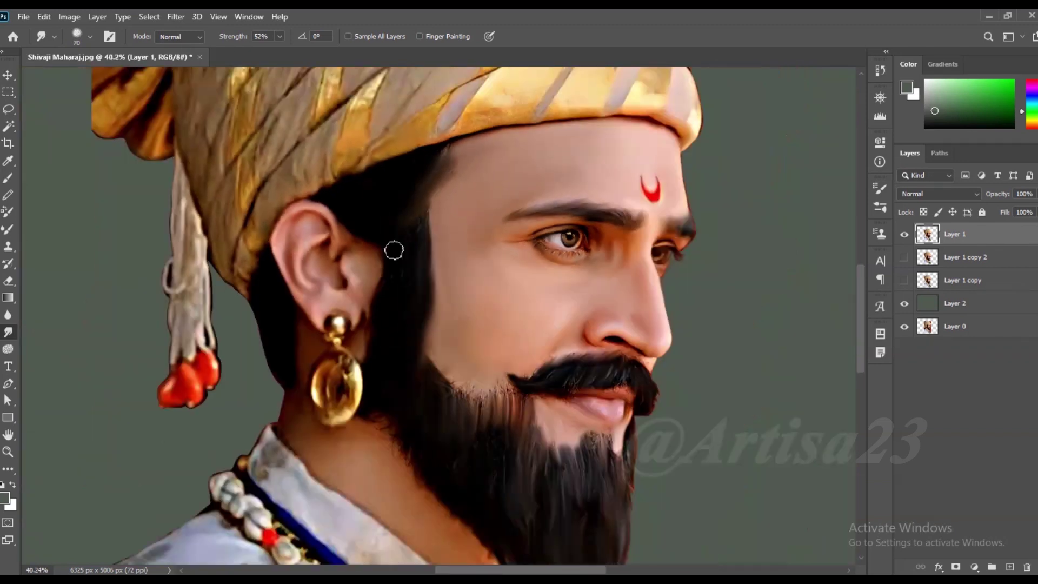
Blend the jaw skin into the beard and smudge the beard's bottom tip.
{"action": "key", "text": "bracketleft"}
{"action": "key", "text": "bracketleft"}
{"action": "key", "text": "bracketright"}
{"action": "key", "text": "bracketright"}
{"action": "key", "text": "bracketright"}
{"action": "mouse_move", "coordinate": [643, 362]}
{"action": "left_mouse_down"}
{"action": "mouse_move", "coordinate": [573, 368]}
{"action": "mouse_move", "coordinate": [525, 333]}
{"action": "left_mouse_up"}
{"action": "scroll", "coordinate": [525, 333], "scroll_direction": "down", "scroll_amount": 5}
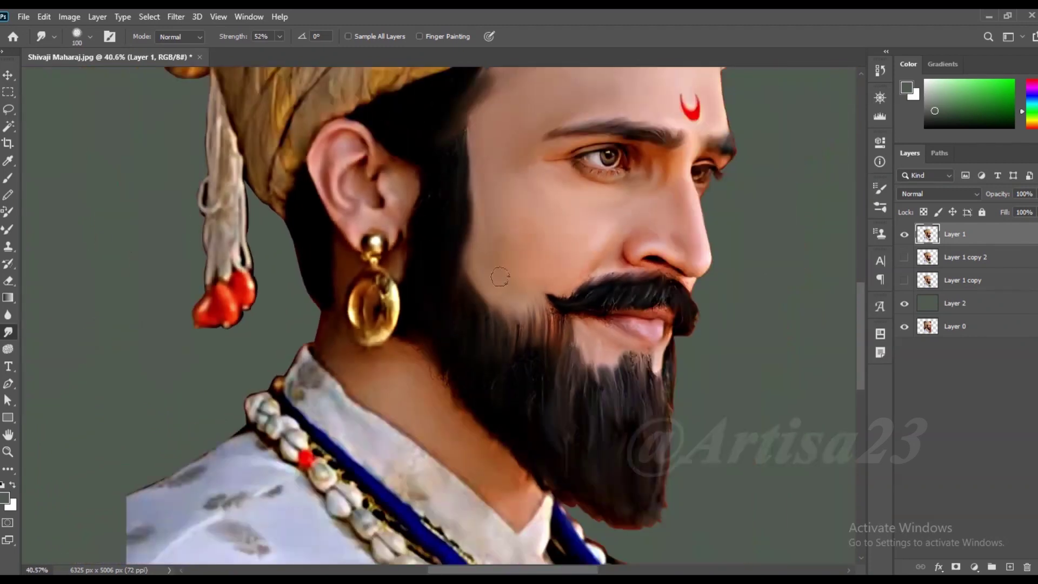
{"action": "key", "text": "bracketleft"}
{"action": "mouse_move", "coordinate": [662, 495]}
{"action": "left_mouse_down"}
{"action": "mouse_move", "coordinate": [679, 524]}
{"action": "mouse_move", "coordinate": [638, 533]}
{"action": "left_mouse_up"}
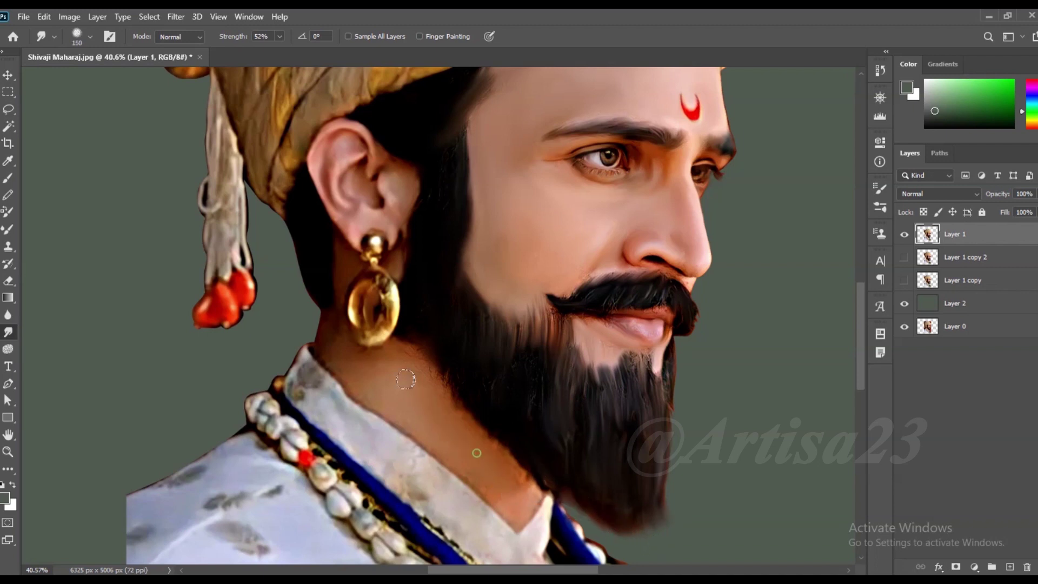
Shrink the smudge brush step by step for the earring area.
{"action": "key", "text": "bracketleft"}
{"action": "key", "text": "bracketleft"}
{"action": "key", "text": "bracketleft"}
{"action": "scroll", "coordinate": [351, 347], "scroll_direction": "up", "scroll_amount": 5}
{"action": "key", "text": "bracketright"}
{"action": "key", "text": "bracketright"}
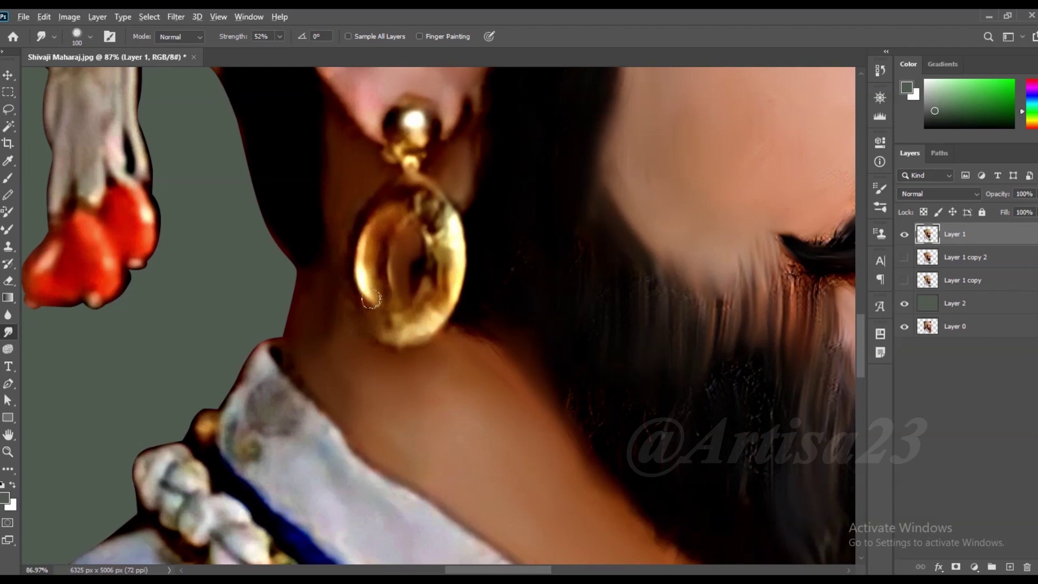
{"action": "scroll", "coordinate": [440, 301], "scroll_direction": "down", "scroll_amount": 3}
{"action": "scroll", "coordinate": [478, 374], "scroll_direction": "up", "scroll_amount": 2}
{"action": "scroll", "coordinate": [559, 469], "scroll_direction": "down", "scroll_amount": 2}
{"action": "scroll", "coordinate": [605, 440], "scroll_direction": "up", "scroll_amount": 3}
{"action": "key", "text": "bracketleft"}
{"action": "key", "text": "bracketleft"}
{"action": "key", "text": "bracketleft"}
{"action": "scroll", "coordinate": [420, 268], "scroll_direction": "down", "scroll_amount": 3}
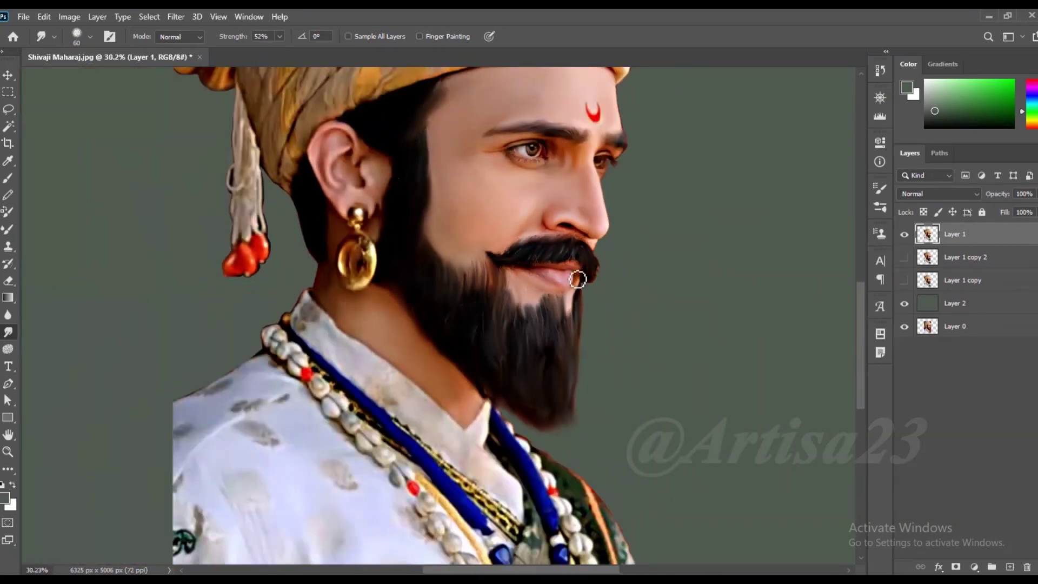
{"action": "scroll", "coordinate": [511, 225], "scroll_direction": "up", "scroll_amount": 1}
{"action": "scroll", "coordinate": [511, 225], "scroll_direction": "up", "scroll_amount": 1}
{"action": "key", "text": "bracketleft"}
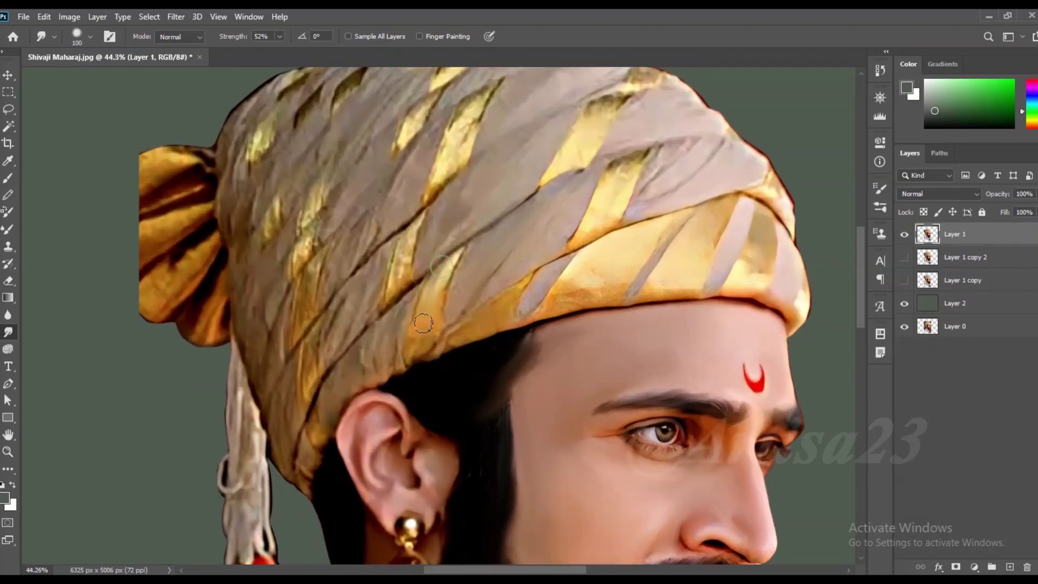
Soften the gold streaks and upper-left edge of the turban with an enlarged brush.
{"action": "key", "text": "bracketleft"}
{"action": "key", "text": "bracketright"}
{"action": "key", "text": "bracketright"}
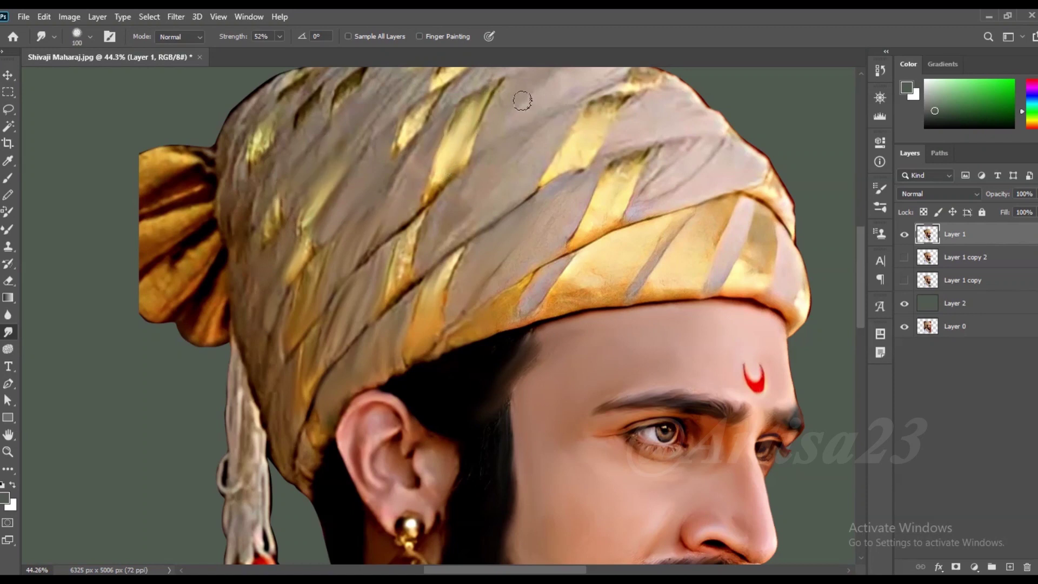
{"action": "scroll", "coordinate": [522, 100], "scroll_direction": "down", "scroll_amount": 3}
{"action": "scroll", "coordinate": [509, 182], "scroll_direction": "up", "scroll_amount": 4}
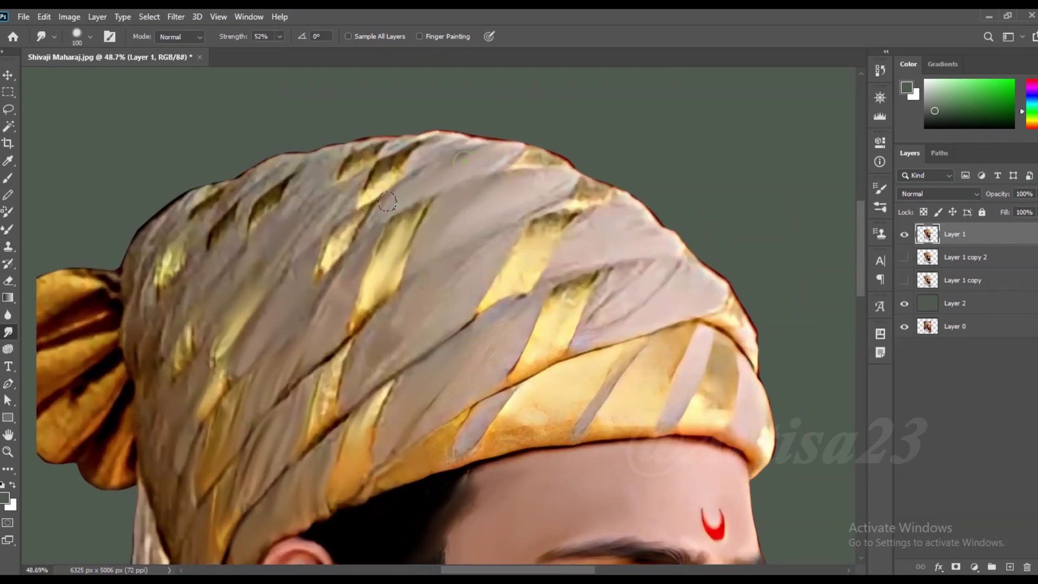
{"action": "left_click_drag", "start_coordinate": [352, 221], "coordinate": [279, 219]}
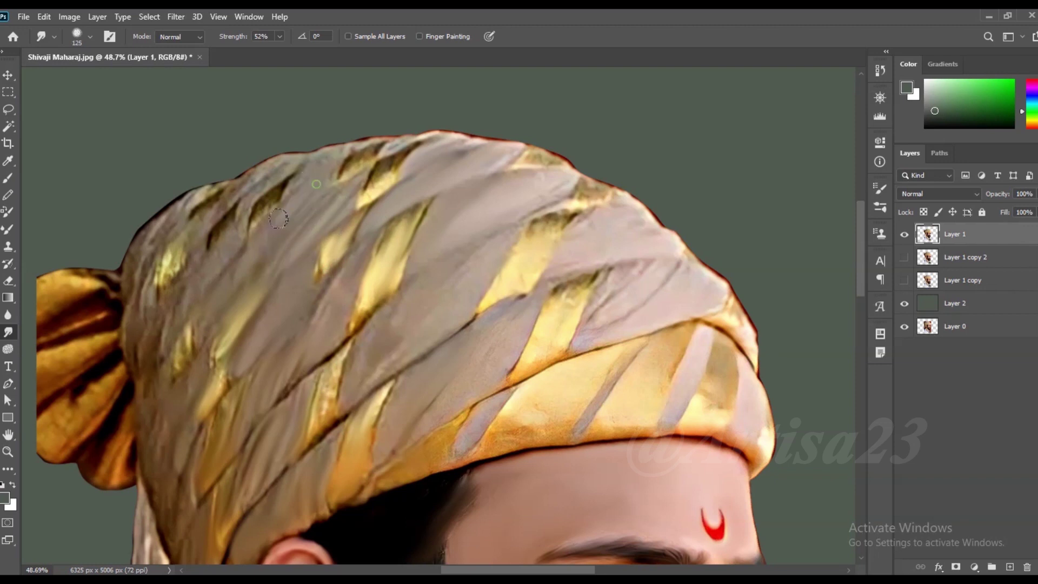
{"action": "left_click_drag", "start_coordinate": [204, 206], "coordinate": [139, 295]}
{"action": "key", "text": "bracketleft"}
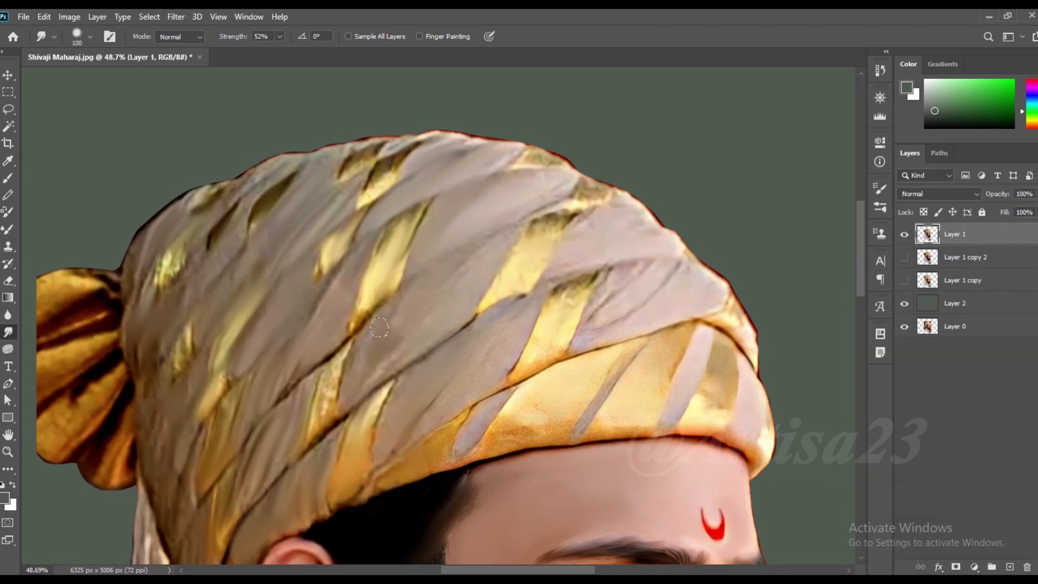
{"action": "key", "text": "bracketleft"}
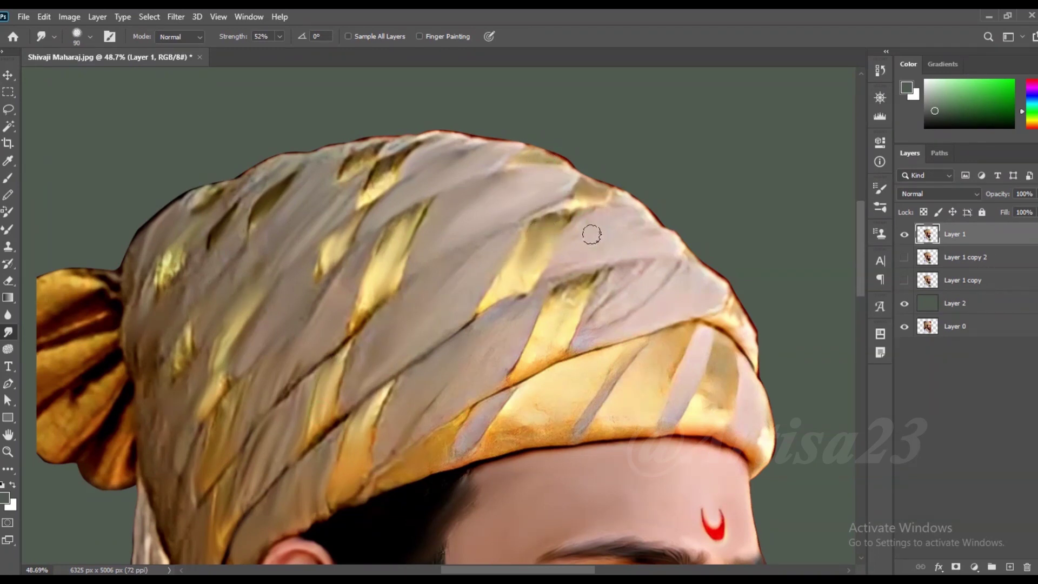
{"action": "key", "text": "bracketright"}
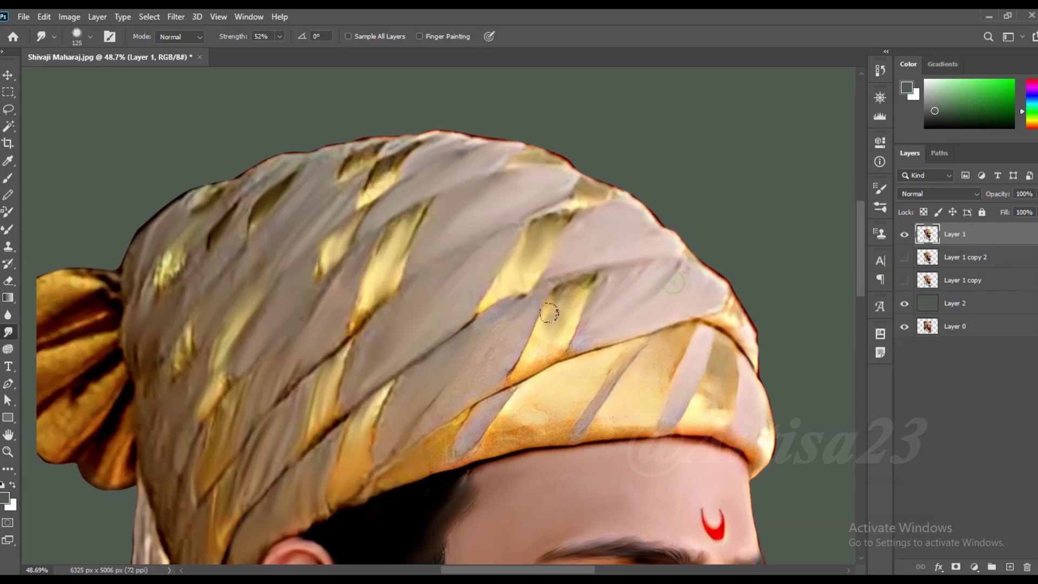
Smooth the orange texture and lower-left edge of the turban band.
{"action": "scroll", "coordinate": [342, 442], "scroll_direction": "down", "scroll_amount": 3}
{"action": "scroll", "coordinate": [353, 386], "scroll_direction": "up", "scroll_amount": 4}
{"action": "key", "text": "bracketleft"}
{"action": "key", "text": "bracketleft"}
{"action": "key", "text": "bracketright"}
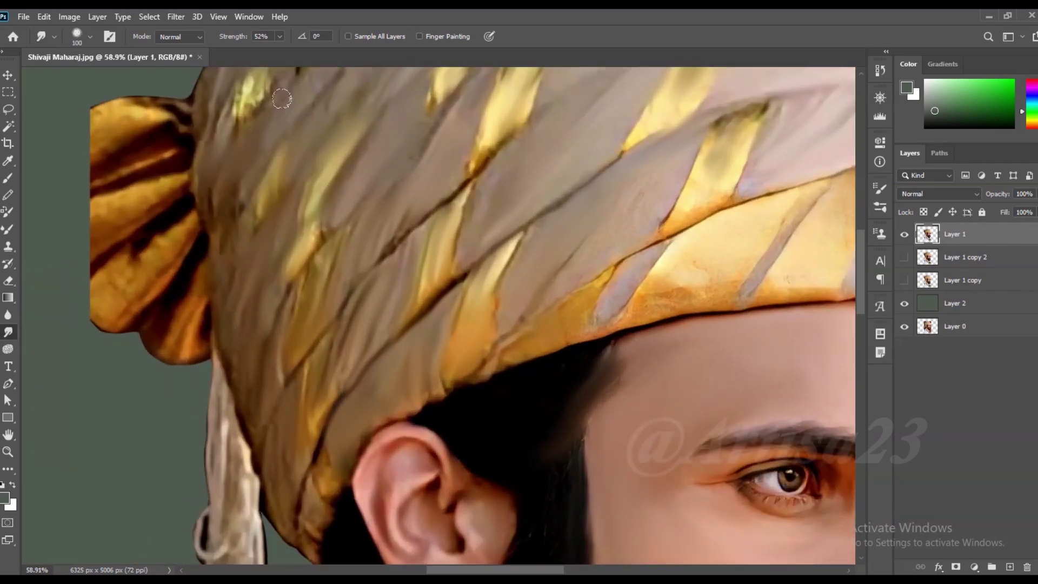
{"action": "scroll", "coordinate": [292, 179], "scroll_direction": "down", "scroll_amount": 2}
{"action": "scroll", "coordinate": [300, 174], "scroll_direction": "down", "scroll_amount": 1}
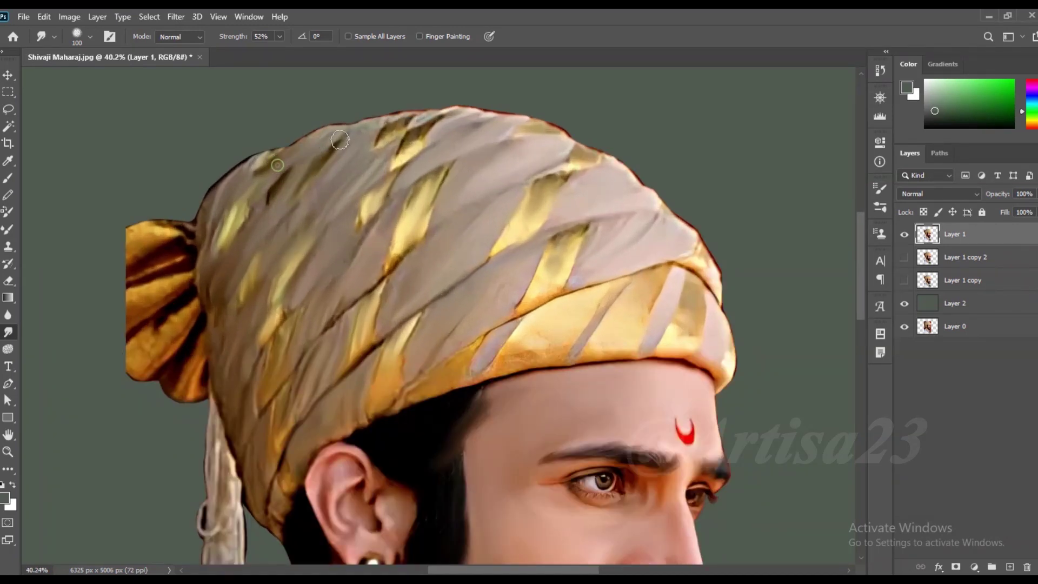
{"action": "scroll", "coordinate": [302, 172], "scroll_direction": "up", "scroll_amount": 2}
{"action": "scroll", "coordinate": [510, 215], "scroll_direction": "up", "scroll_amount": 1}
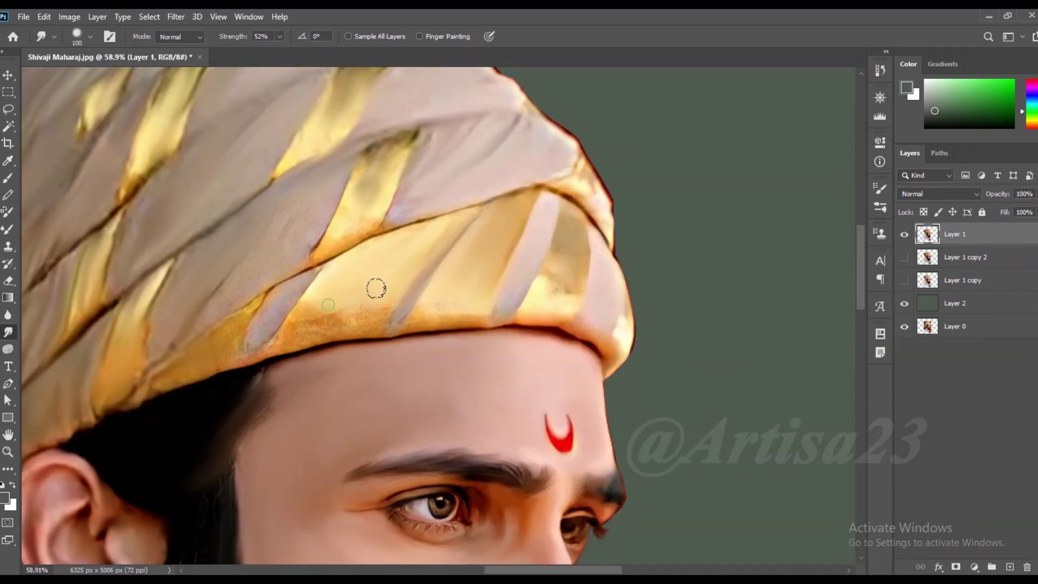
{"action": "left_click_drag", "start_coordinate": [366, 278], "coordinate": [338, 269]}
{"action": "left_click_drag", "start_coordinate": [258, 325], "coordinate": [198, 346]}
{"action": "left_click_drag", "start_coordinate": [216, 302], "coordinate": [183, 329]}
{"action": "left_click_drag", "start_coordinate": [163, 368], "coordinate": [159, 379]}
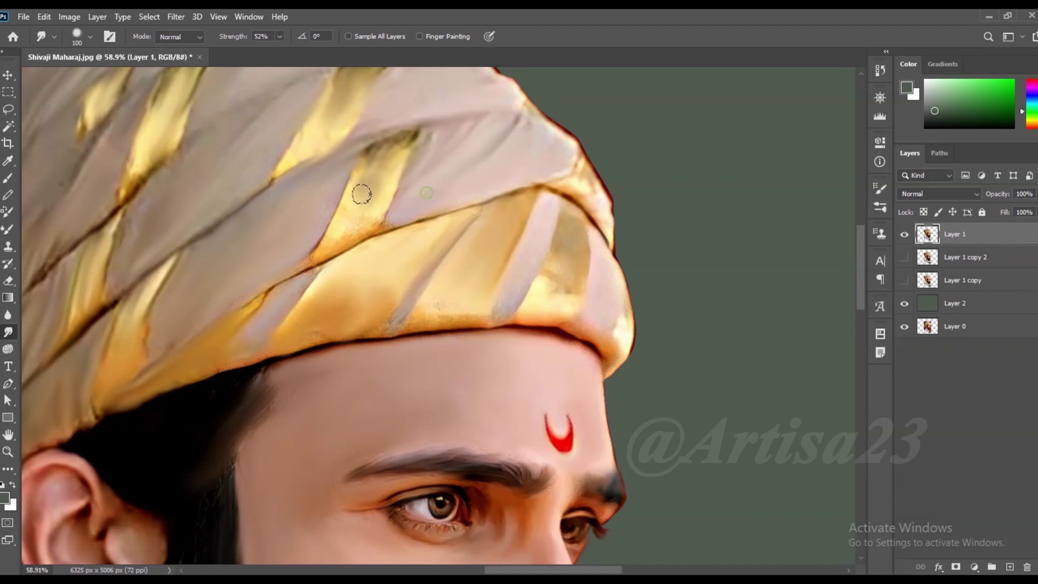
Smooth the folds around the upper gold strip and the cream-and-gold fold on the right.
{"action": "left_click_drag", "start_coordinate": [362, 192], "coordinate": [398, 134]}
{"action": "left_click_drag", "start_coordinate": [551, 212], "coordinate": [598, 286]}
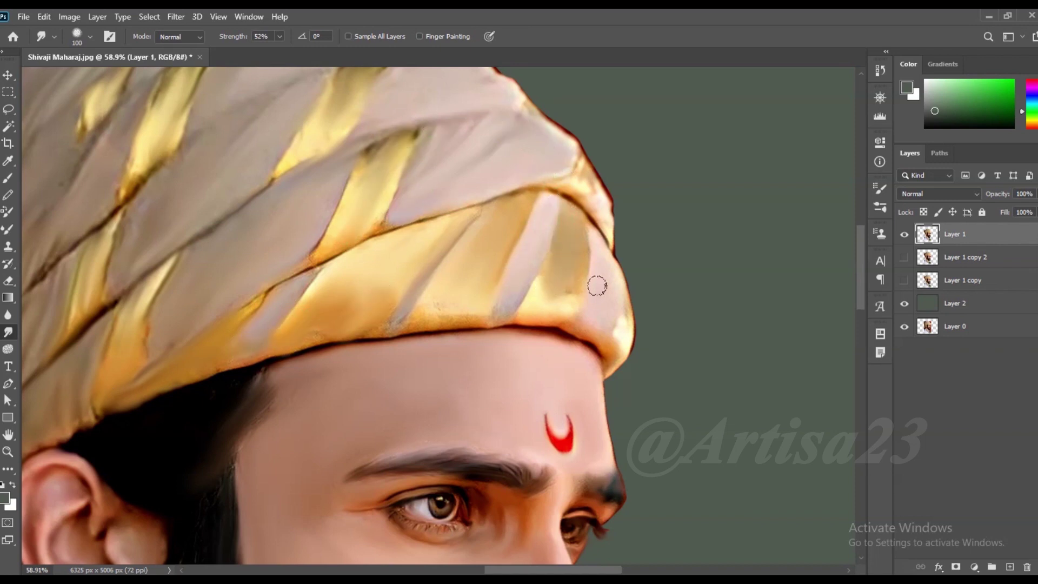
{"action": "scroll", "coordinate": [315, 320], "scroll_direction": "down", "scroll_amount": 5}
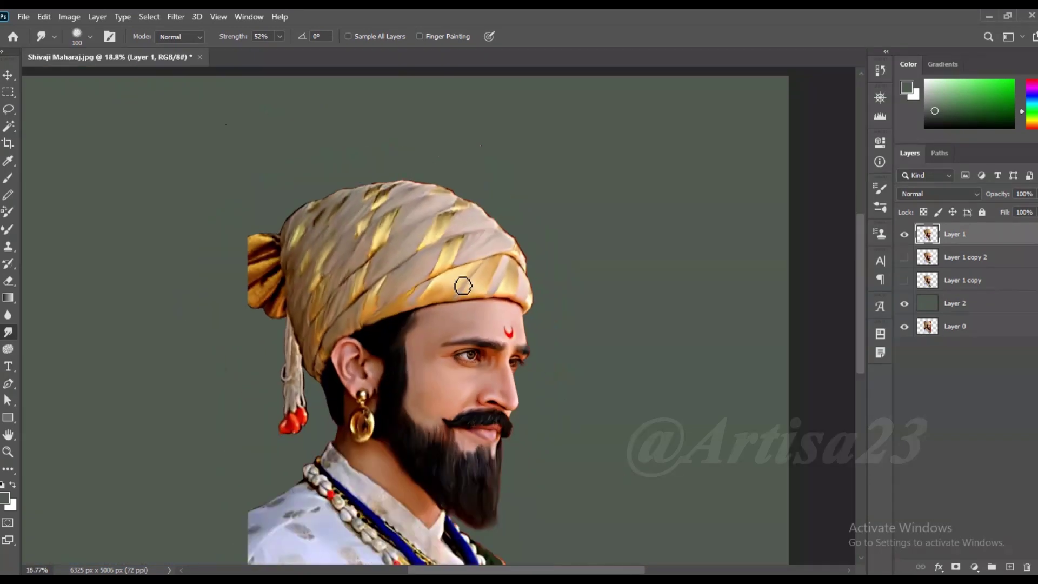
Smear the gold turban knot up and left into a fuller, rounded lobe.
{"action": "scroll", "coordinate": [355, 311], "scroll_direction": "up", "scroll_amount": 5}
{"action": "scroll", "coordinate": [355, 311], "scroll_direction": "up", "scroll_amount": 4}
{"action": "key", "text": "bracketright"}
{"action": "key", "text": "bracketright"}
{"action": "mouse_move", "coordinate": [350, 311]}
{"action": "left_mouse_down"}
{"action": "mouse_move", "coordinate": [302, 319]}
{"action": "mouse_move", "coordinate": [281, 303]}
{"action": "mouse_move", "coordinate": [270, 310]}
{"action": "left_mouse_up"}
{"action": "key", "text": "bracketright"}
{"action": "mouse_move", "coordinate": [308, 241]}
{"action": "left_mouse_down"}
{"action": "mouse_move", "coordinate": [240, 221]}
{"action": "mouse_move", "coordinate": [227, 286]}
{"action": "mouse_move", "coordinate": [268, 278]}
{"action": "mouse_move", "coordinate": [232, 323]}
{"action": "mouse_move", "coordinate": [232, 294]}
{"action": "left_mouse_up"}
{"action": "key", "text": "bracketright"}
{"action": "key", "text": "bracketright"}
{"action": "key", "text": "bracketright"}
{"action": "mouse_move", "coordinate": [278, 186]}
{"action": "left_mouse_down"}
{"action": "mouse_move", "coordinate": [216, 254]}
{"action": "mouse_move", "coordinate": [225, 290]}
{"action": "left_mouse_up"}
{"action": "scroll", "coordinate": [225, 290], "scroll_direction": "down", "scroll_amount": 3}
{"action": "scroll", "coordinate": [225, 290], "scroll_direction": "up", "scroll_amount": 2}
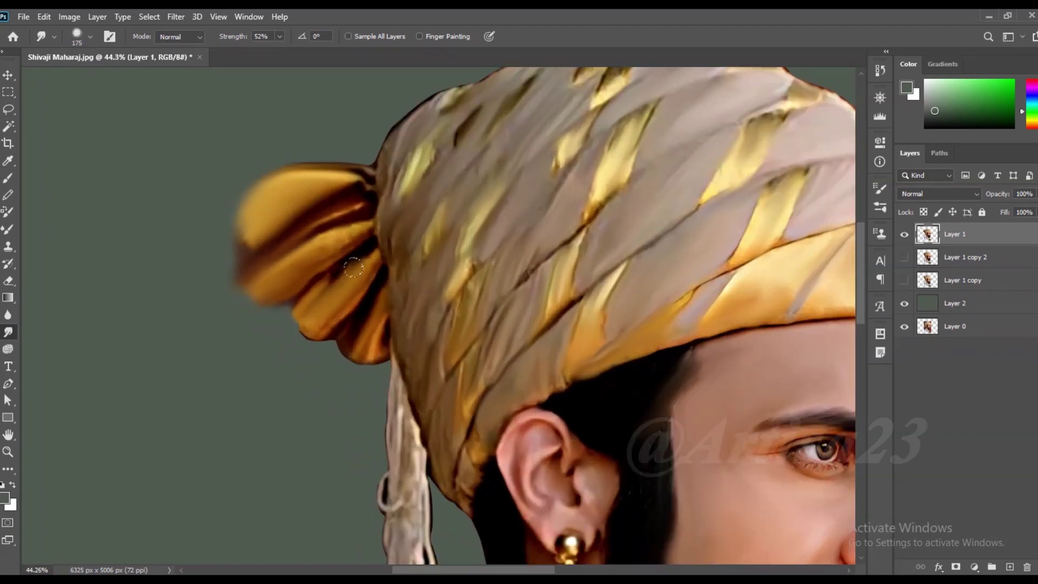
{"action": "mouse_move", "coordinate": [292, 162]}
{"action": "left_mouse_down"}
{"action": "mouse_move", "coordinate": [238, 207]}
{"action": "mouse_move", "coordinate": [260, 248]}
{"action": "mouse_move", "coordinate": [259, 225]}
{"action": "left_mouse_up"}
{"action": "scroll", "coordinate": [345, 266], "scroll_direction": "up", "scroll_amount": 2}
{"action": "left_click_drag", "start_coordinate": [334, 190], "coordinate": [281, 163]}
Smooth the hanging tassel and the gold earring with smaller brushes.
{"action": "scroll", "coordinate": [281, 162], "scroll_direction": "down", "scroll_amount": 3}
{"action": "scroll", "coordinate": [346, 303], "scroll_direction": "up", "scroll_amount": 4}
{"action": "key", "text": "bracketleft"}
{"action": "mouse_move", "coordinate": [343, 216]}
{"action": "left_mouse_down"}
{"action": "mouse_move", "coordinate": [332, 326]}
{"action": "mouse_move", "coordinate": [346, 421]}
{"action": "left_mouse_up"}
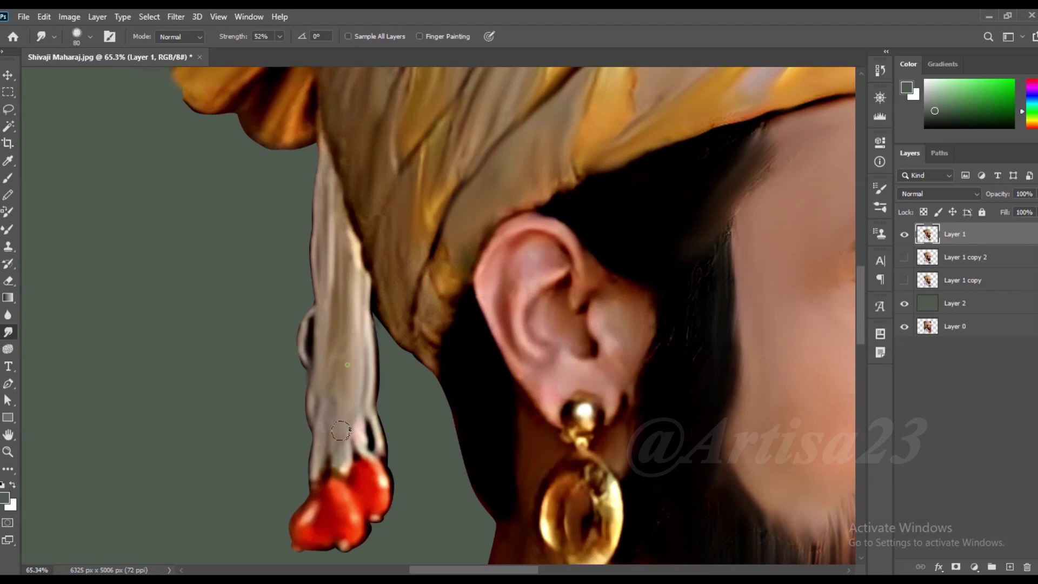
{"action": "key", "text": "bracketleft"}
{"action": "key", "text": "bracketleft"}
{"action": "scroll", "coordinate": [338, 196], "scroll_direction": "down", "scroll_amount": 3}
{"action": "scroll", "coordinate": [486, 384], "scroll_direction": "up", "scroll_amount": 5}
{"action": "key", "text": "bracketleft"}
{"action": "key", "text": "bracketleft"}
{"action": "key", "text": "bracketleft"}
{"action": "mouse_move", "coordinate": [443, 248]}
{"action": "left_mouse_down"}
{"action": "mouse_move", "coordinate": [428, 368]}
{"action": "mouse_move", "coordinate": [454, 373]}
{"action": "left_mouse_up"}
Smudge the robe's bottom-left hem and soften the left shoulder into streaks.
{"action": "scroll", "coordinate": [454, 373], "scroll_direction": "down", "scroll_amount": 1}
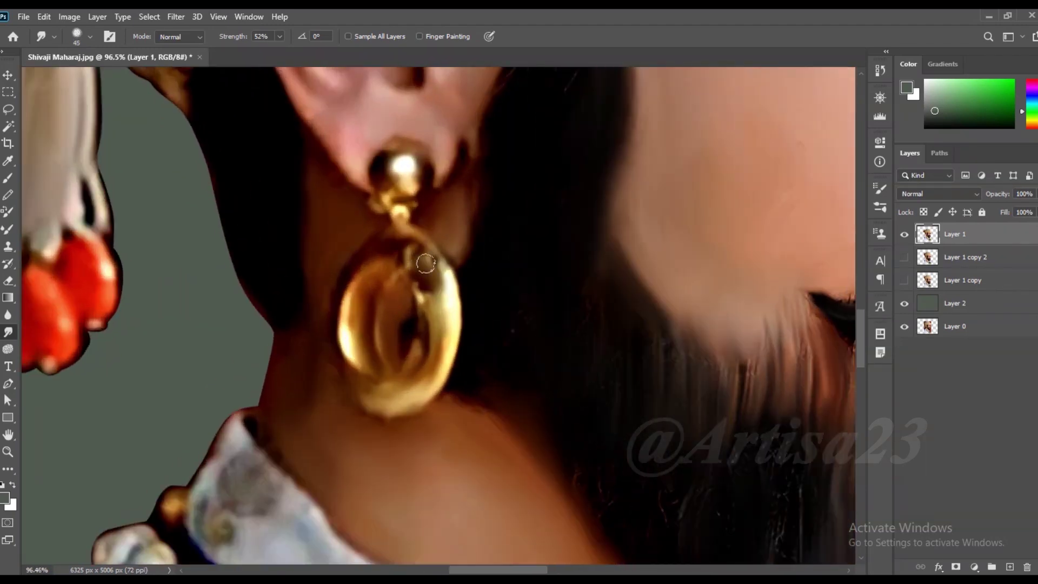
{"action": "scroll", "coordinate": [476, 389], "scroll_direction": "down", "scroll_amount": 3}
{"action": "scroll", "coordinate": [497, 402], "scroll_direction": "down", "scroll_amount": 1}
{"action": "scroll", "coordinate": [497, 401], "scroll_direction": "up", "scroll_amount": 1}
{"action": "key", "text": "bracketright"}
{"action": "key", "text": "bracketright"}
{"action": "key", "text": "bracketright"}
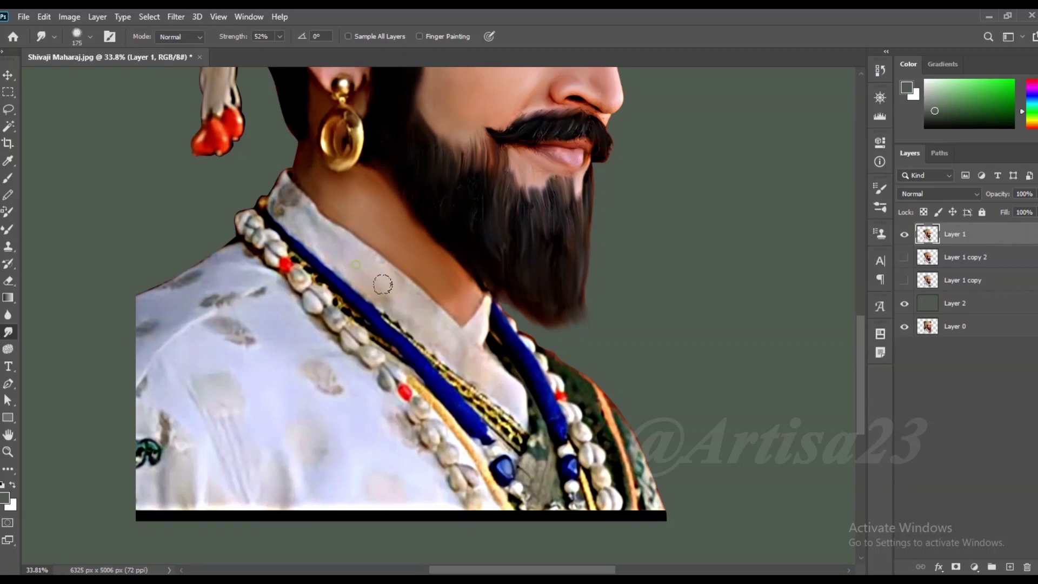
{"action": "key", "text": "bracketleft"}
{"action": "key", "text": "bracketleft"}
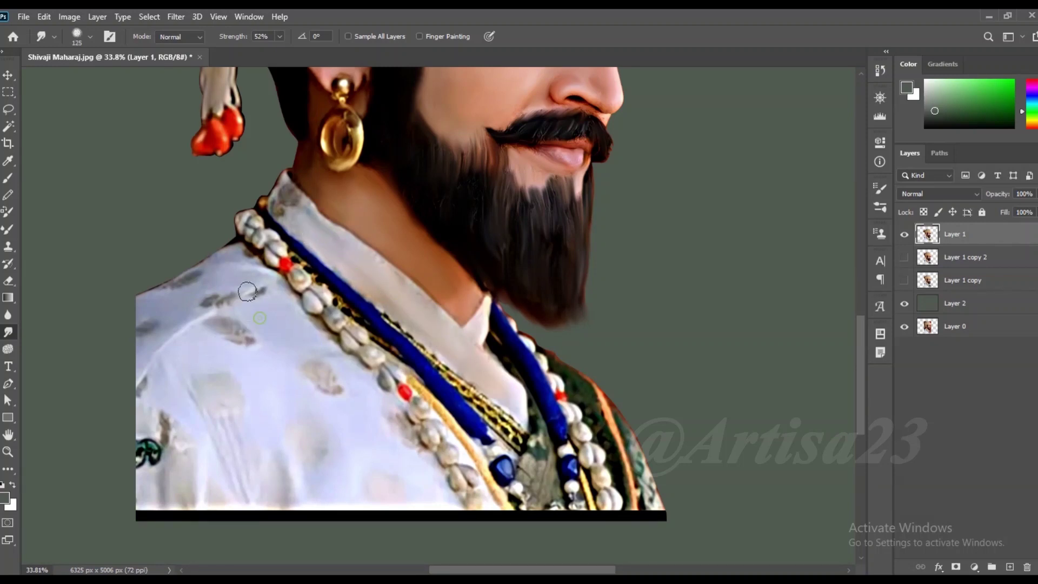
{"action": "key", "text": "bracketright"}
{"action": "key", "text": "bracketright"}
{"action": "key", "text": "bracketright"}
{"action": "left_click_drag", "start_coordinate": [349, 511], "coordinate": [140, 521]}
{"action": "scroll", "coordinate": [340, 374], "scroll_direction": "down", "scroll_amount": 1}
{"action": "left_click_drag", "start_coordinate": [178, 303], "coordinate": [108, 411]}
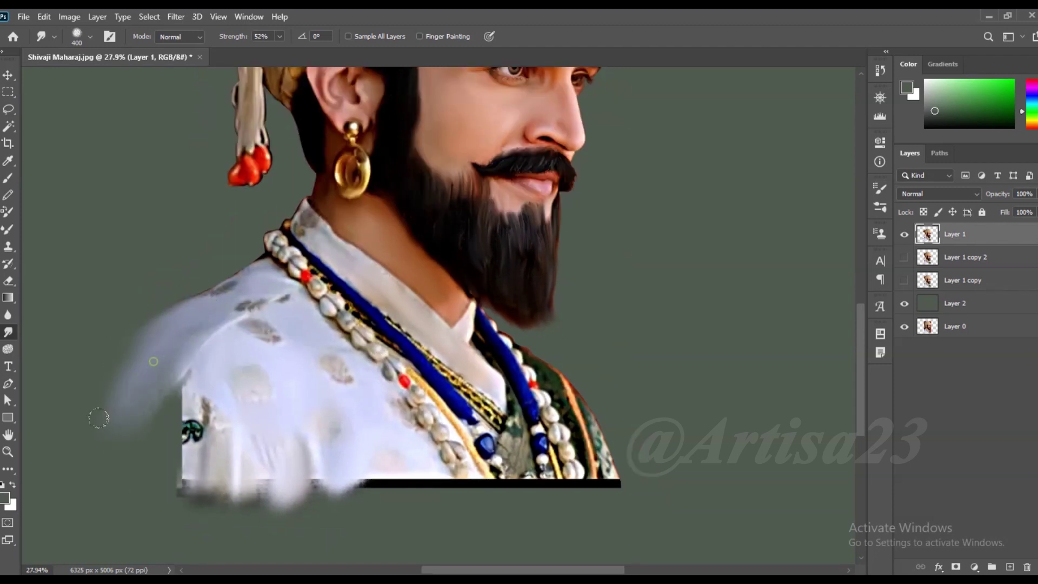
{"action": "scroll", "coordinate": [108, 411], "scroll_direction": "down", "scroll_amount": 1}
{"action": "mouse_move", "coordinate": [184, 374]}
{"action": "left_mouse_down"}
{"action": "mouse_move", "coordinate": [136, 462]}
{"action": "mouse_move", "coordinate": [425, 466]}
{"action": "left_mouse_up"}
Smudge away the black strip under the robe and soften the lower hem.
{"action": "key", "text": "bracketleft"}
{"action": "key", "text": "bracketleft"}
{"action": "key", "text": "bracketleft"}
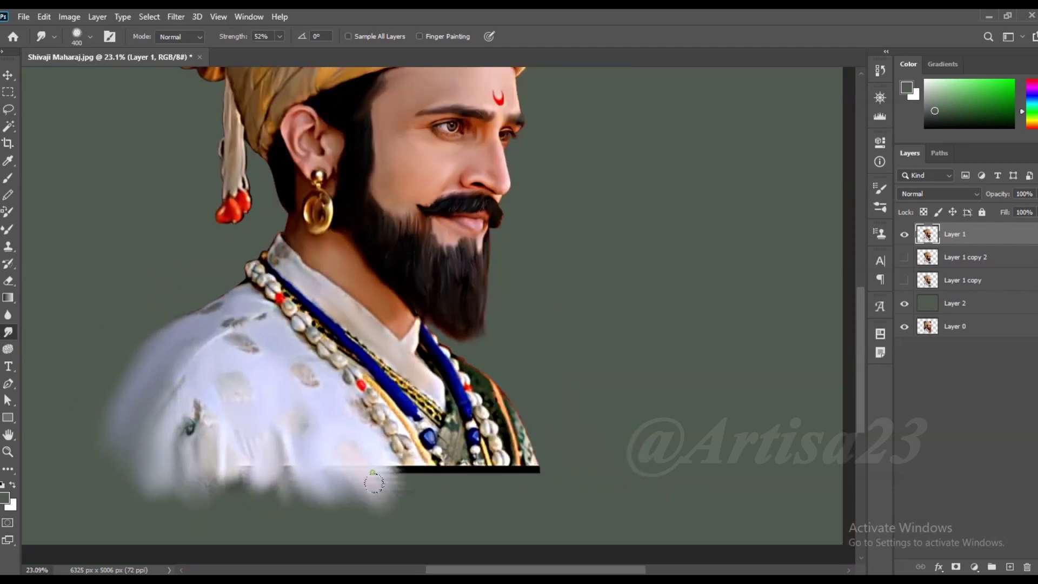
{"action": "mouse_move", "coordinate": [426, 466]}
{"action": "left_mouse_down"}
{"action": "mouse_move", "coordinate": [544, 470]}
{"action": "mouse_move", "coordinate": [476, 485]}
{"action": "mouse_move", "coordinate": [243, 457]}
{"action": "mouse_move", "coordinate": [204, 506]}
{"action": "left_mouse_up"}
{"action": "key", "text": "bracketright"}
{"action": "key", "text": "bracketright"}
{"action": "key", "text": "bracketright"}
{"action": "scroll", "coordinate": [441, 406], "scroll_direction": "up", "scroll_amount": 5}
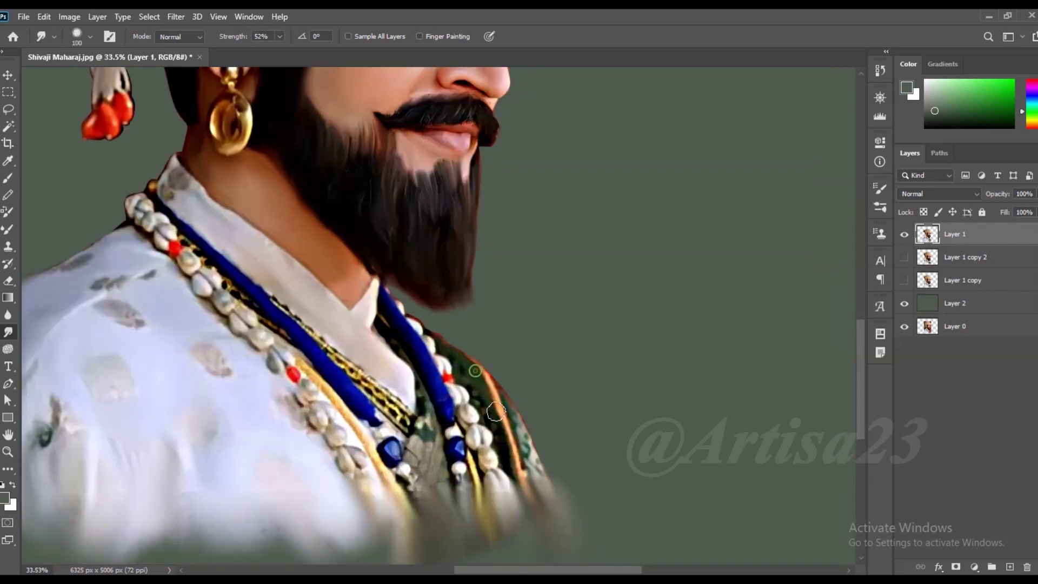
{"action": "key", "text": "bracketleft"}
{"action": "key", "text": "bracketleft"}
{"action": "key", "text": "bracketleft"}
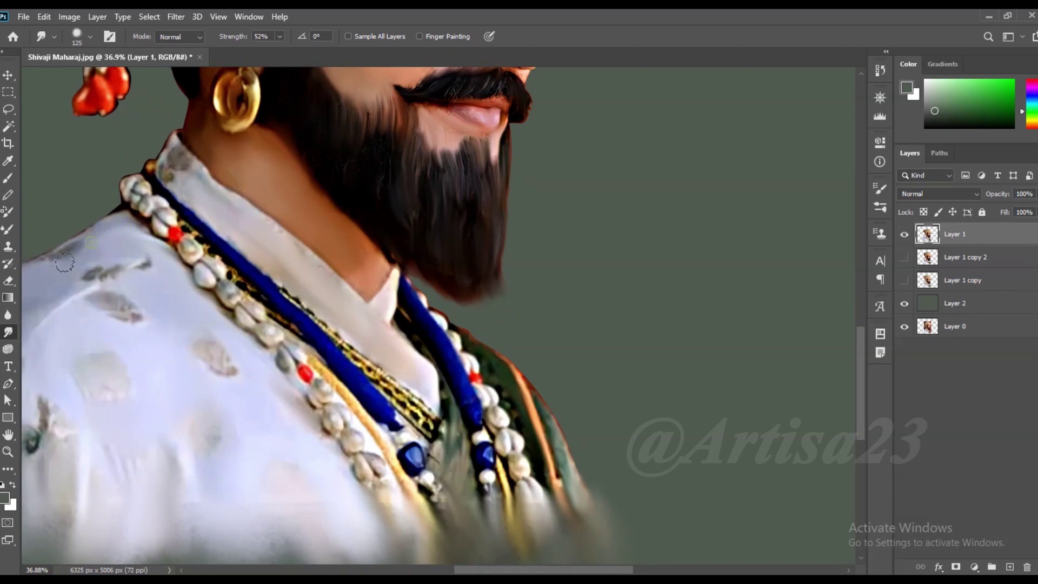
{"action": "scroll", "coordinate": [108, 292], "scroll_direction": "down", "scroll_amount": 3}
{"action": "scroll", "coordinate": [135, 303], "scroll_direction": "up", "scroll_amount": 3}
{"action": "scroll", "coordinate": [124, 319], "scroll_direction": "down", "scroll_amount": 4}
{"action": "key", "text": "bracketright"}
{"action": "key", "text": "bracketright"}
{"action": "key", "text": "bracketright"}
{"action": "key", "text": "bracketright"}
{"action": "mouse_move", "coordinate": [116, 447]}
{"action": "left_mouse_down"}
{"action": "mouse_move", "coordinate": [208, 471]}
{"action": "mouse_move", "coordinate": [590, 449]}
{"action": "left_mouse_up"}
Blend the neck skin below the collar, then save with Ctrl+S.
{"action": "scroll", "coordinate": [374, 449], "scroll_direction": "down", "scroll_amount": 3}
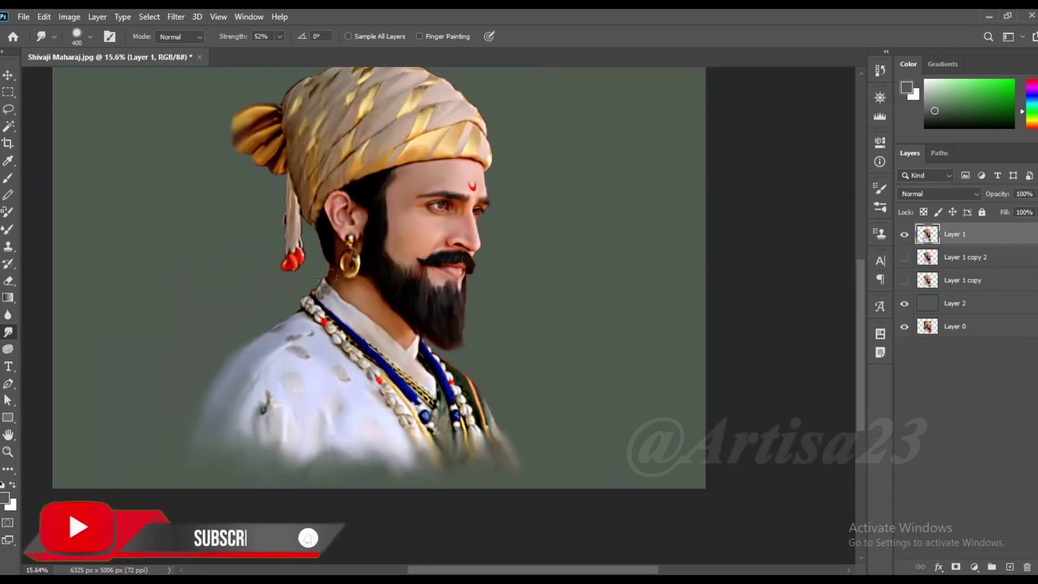
{"action": "scroll", "coordinate": [332, 301], "scroll_direction": "up", "scroll_amount": 3}
{"action": "key", "text": "bracketright"}
{"action": "left_click_drag", "start_coordinate": [361, 364], "coordinate": [475, 455]}
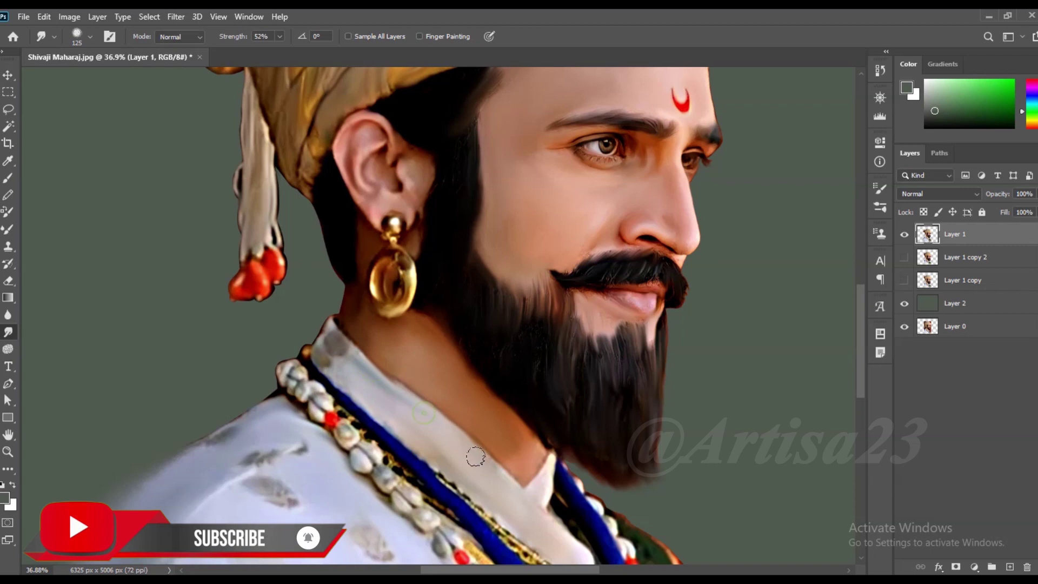
{"action": "scroll", "coordinate": [394, 352], "scroll_direction": "down", "scroll_amount": 3}
{"action": "scroll", "coordinate": [575, 370], "scroll_direction": "down", "scroll_amount": 2}
{"action": "key", "text": "ctrl+s"}
Save the portrait under the name Shivaji Maharaj-01.
{"action": "type", "text": "-01"}
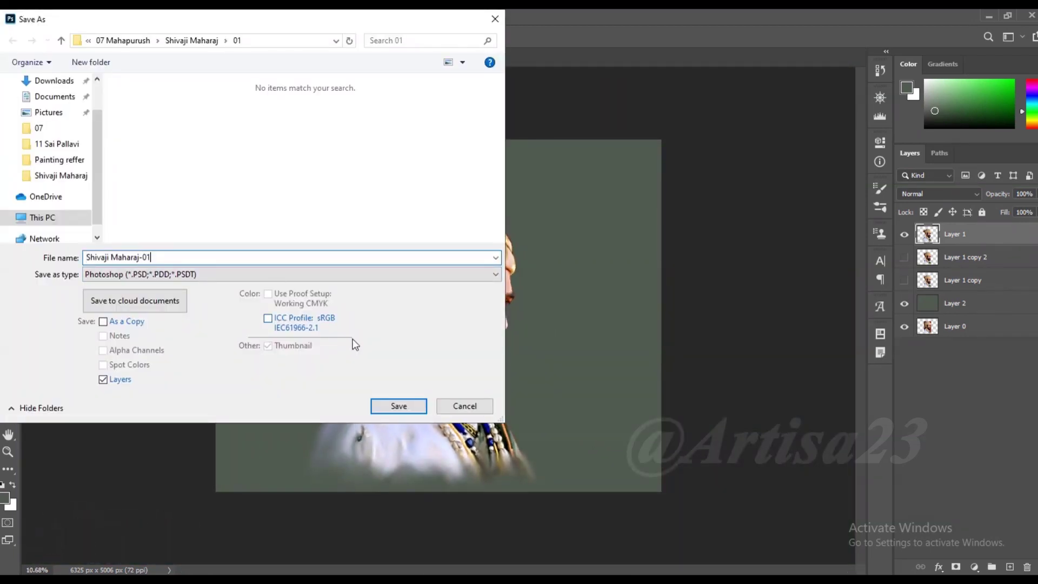
{"action": "key", "text": "Return"}
{"action": "scroll", "coordinate": [566, 385], "scroll_direction": "up", "scroll_amount": 1}
Save a copy as Shivaji Maharaj-01a via File > Save As.
{"action": "left_click", "coordinate": [23, 16]}
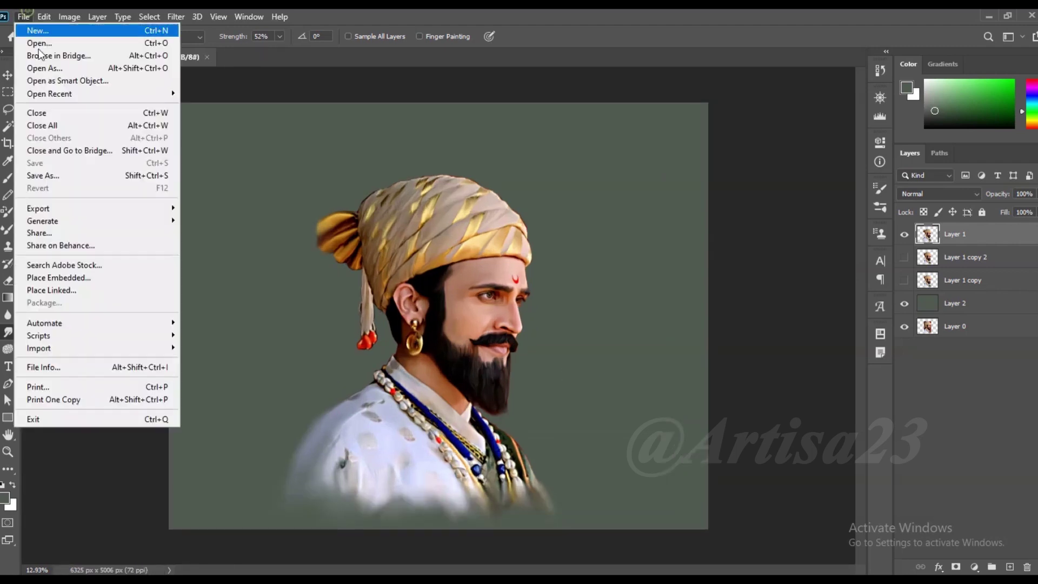
{"action": "left_click", "coordinate": [47, 172]}
{"action": "type", "text": "a"}
{"action": "key", "text": "Return"}
{"action": "scroll", "coordinate": [501, 392], "scroll_direction": "up", "scroll_amount": 1}
Soften the robe's bottom edge further with a larger smudge brush.
{"action": "key", "text": "bracketright"}
{"action": "key", "text": "bracketright"}
{"action": "key", "text": "bracketright"}
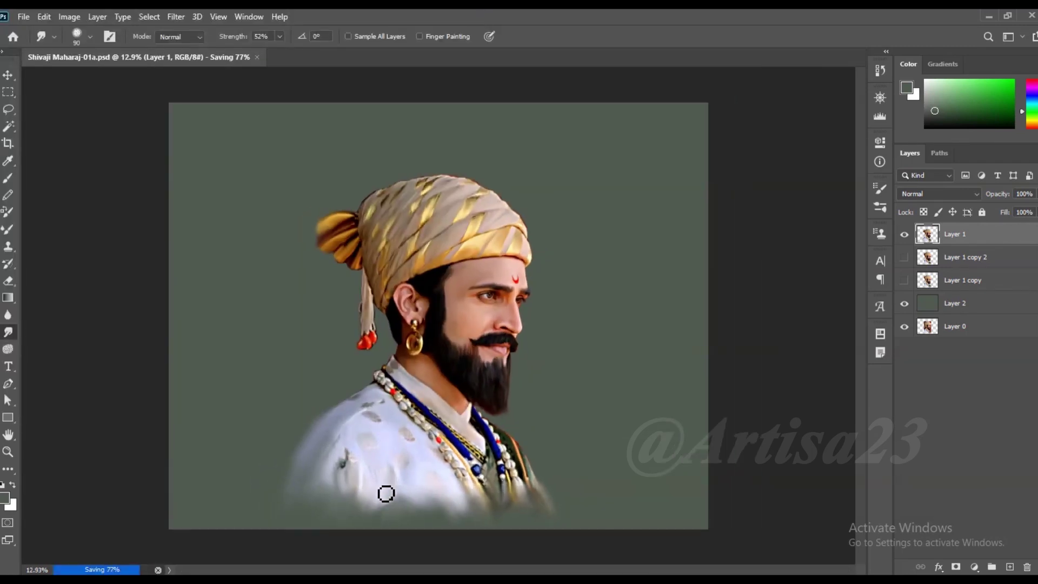
{"action": "mouse_move", "coordinate": [320, 491]}
{"action": "left_mouse_down"}
{"action": "mouse_move", "coordinate": [432, 511]}
{"action": "mouse_move", "coordinate": [421, 486]}
{"action": "left_mouse_up"}
{"action": "key", "text": "bracketright"}
{"action": "key", "text": "bracketright"}
{"action": "scroll", "coordinate": [491, 232], "scroll_direction": "up", "scroll_amount": 10}
Zoom in and smudge the turban's lower edge into the forehead.
{"action": "scroll", "coordinate": [491, 232], "scroll_direction": "up", "scroll_amount": 5}
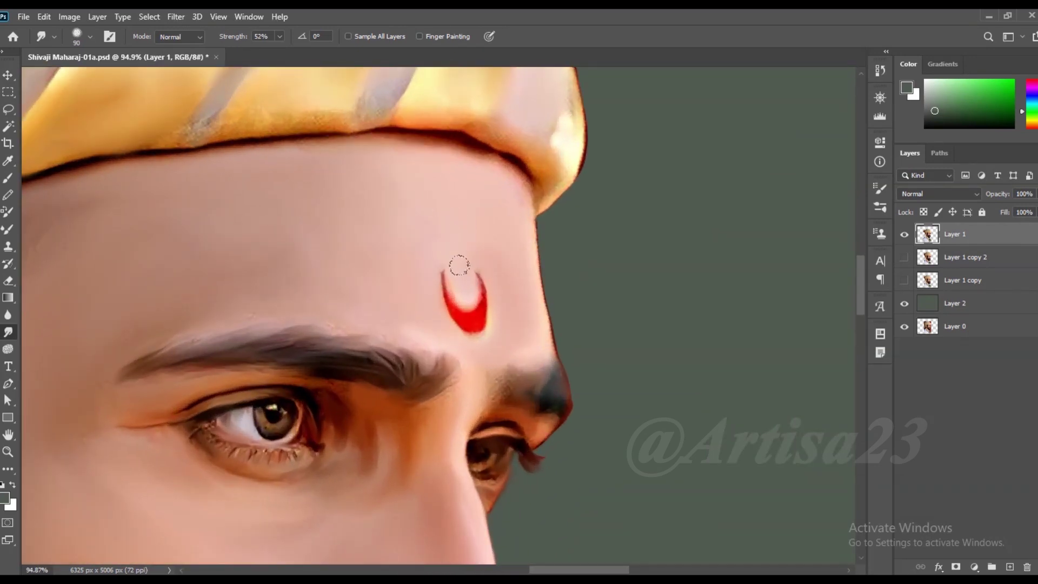
{"action": "scroll", "coordinate": [478, 323], "scroll_direction": "up", "scroll_amount": 5}
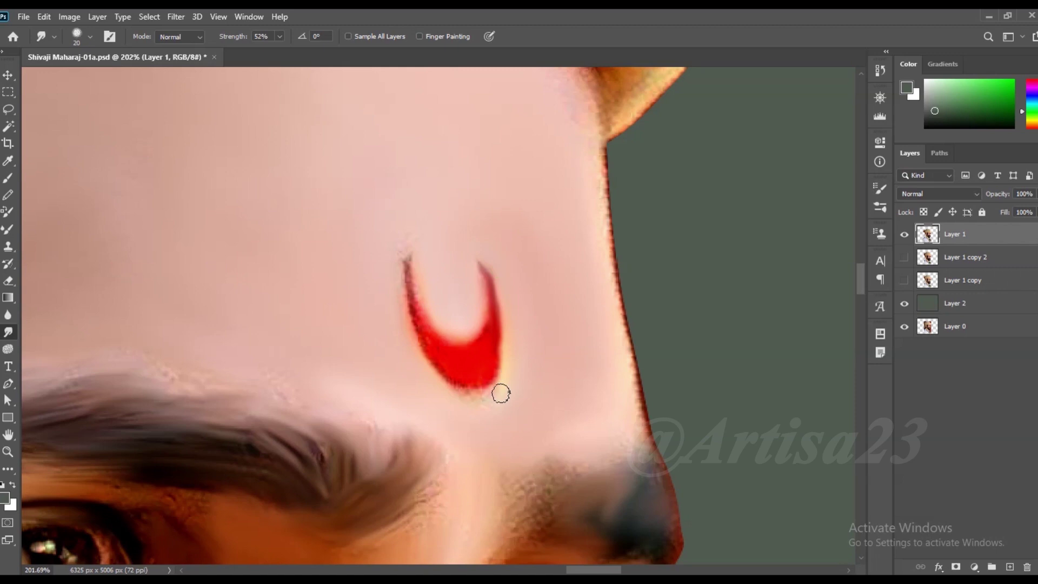
{"action": "scroll", "coordinate": [500, 474], "scroll_direction": "down", "scroll_amount": 3}
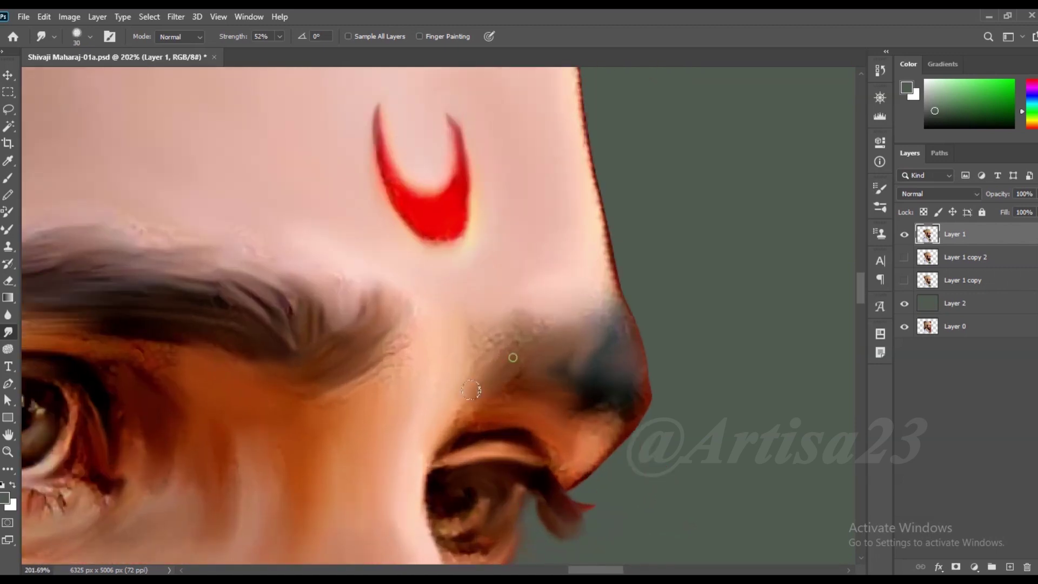
{"action": "scroll", "coordinate": [500, 307], "scroll_direction": "down", "scroll_amount": 3}
{"action": "scroll", "coordinate": [325, 268], "scroll_direction": "down", "scroll_amount": 3}
{"action": "scroll", "coordinate": [422, 292], "scroll_direction": "up", "scroll_amount": 3}
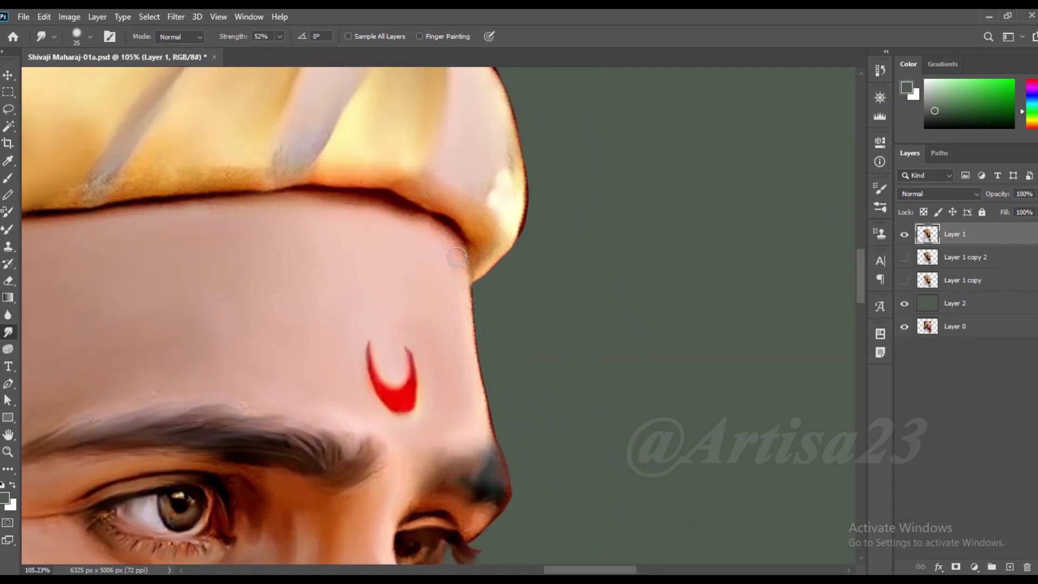
{"action": "left_click_drag", "start_coordinate": [352, 187], "coordinate": [390, 161]}
{"action": "left_click_drag", "start_coordinate": [439, 192], "coordinate": [498, 116]}
Review the forehead blending and save the updated file.
{"action": "scroll", "coordinate": [498, 116], "scroll_direction": "down", "scroll_amount": 3}
{"action": "scroll", "coordinate": [262, 209], "scroll_direction": "up", "scroll_amount": 1}
{"action": "scroll", "coordinate": [341, 251], "scroll_direction": "down", "scroll_amount": 1}
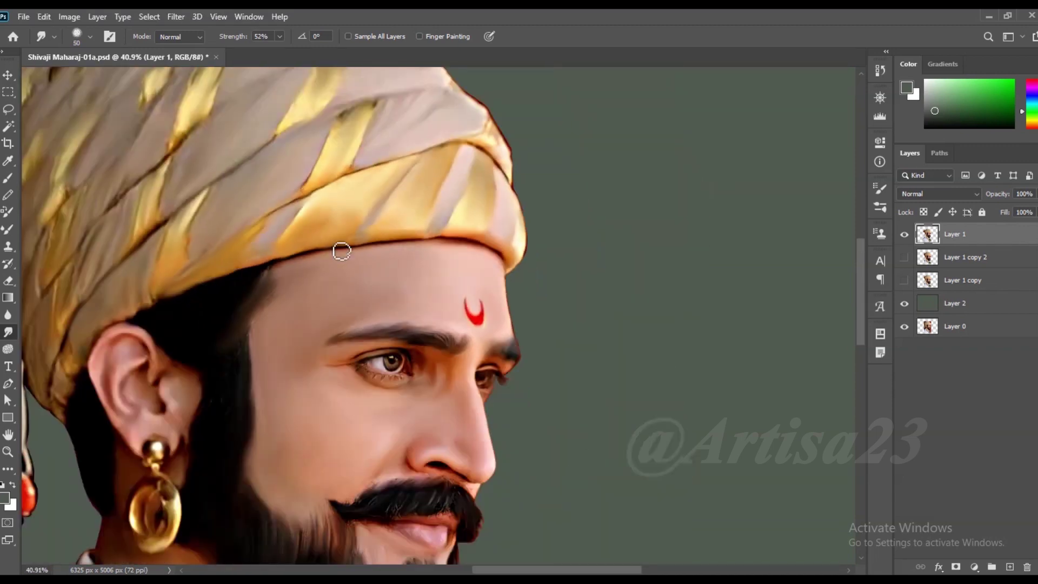
{"action": "scroll", "coordinate": [342, 251], "scroll_direction": "down", "scroll_amount": 2}
{"action": "scroll", "coordinate": [463, 352], "scroll_direction": "up", "scroll_amount": 4}
{"action": "scroll", "coordinate": [417, 299], "scroll_direction": "up", "scroll_amount": 1}
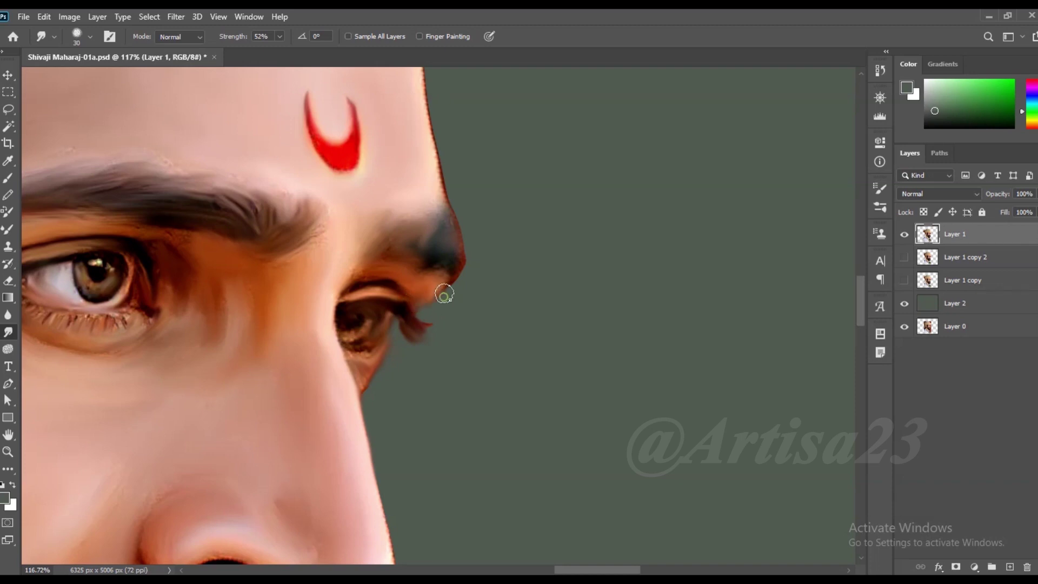
{"action": "scroll", "coordinate": [429, 296], "scroll_direction": "down", "scroll_amount": 3}
{"action": "scroll", "coordinate": [429, 296], "scroll_direction": "down", "scroll_amount": 2}
{"action": "key", "text": "ctrl+s"}
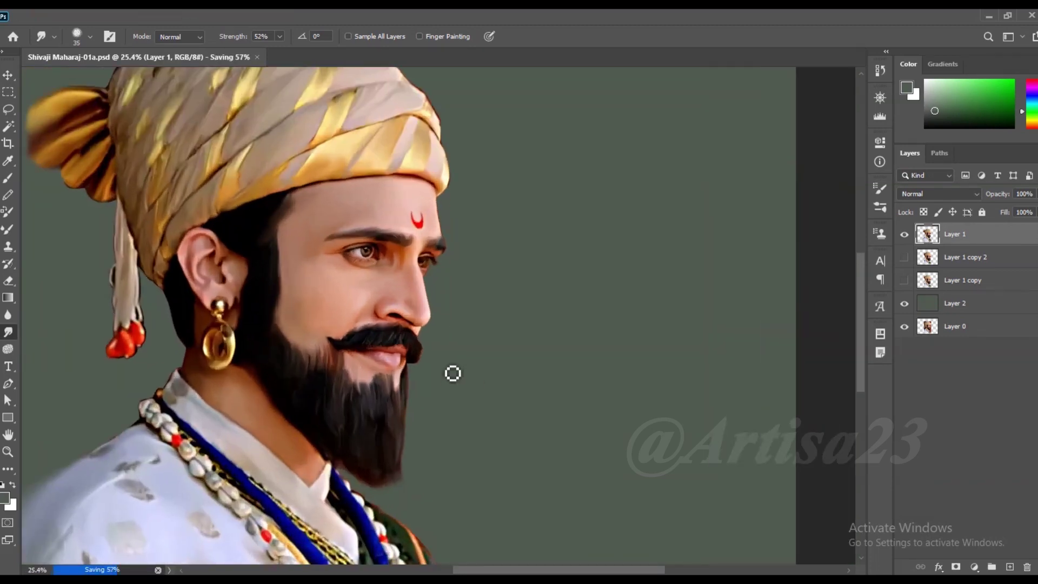
{"action": "scroll", "coordinate": [536, 277], "scroll_direction": "down", "scroll_amount": 1}
Move Layer 2 just under Layer 1, add a new layer, and select the Artisa23_Texture 1 brush.
{"action": "left_click_drag", "start_coordinate": [955, 303], "coordinate": [955, 246]}
{"action": "left_click", "coordinate": [1010, 567]}
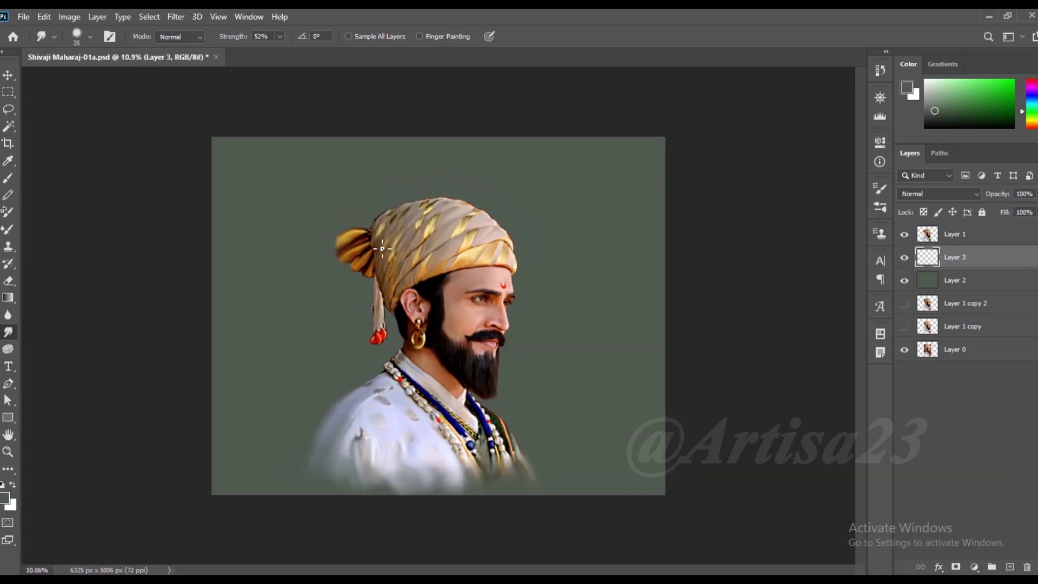
{"action": "left_click", "coordinate": [8, 178]}
{"action": "left_click", "coordinate": [108, 36]}
{"action": "left_click", "coordinate": [703, 183]}
{"action": "scroll", "coordinate": [799, 414], "scroll_direction": "down", "scroll_amount": 5}
{"action": "left_click", "coordinate": [711, 331]}
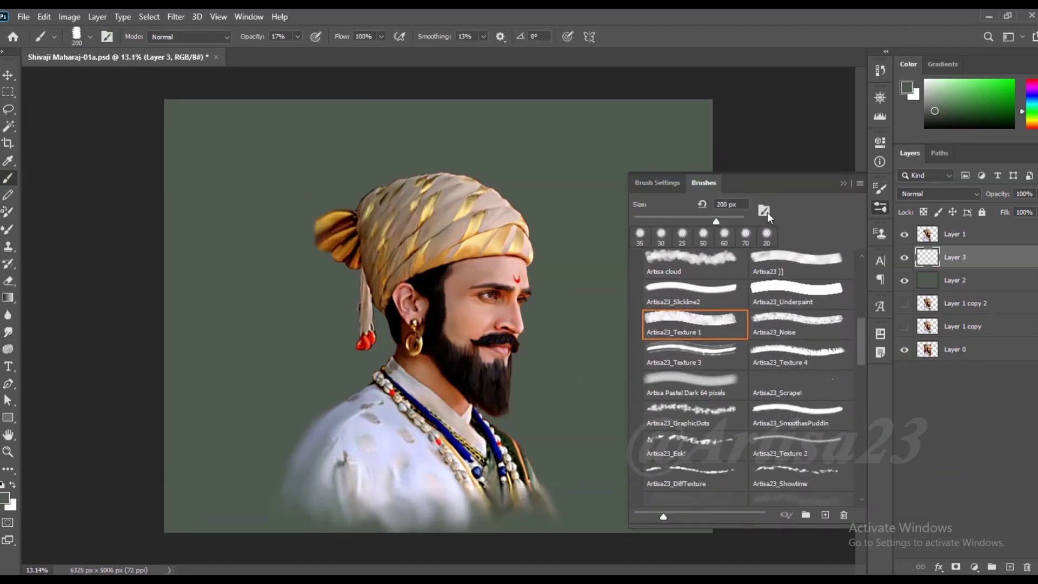
{"action": "left_click", "coordinate": [684, 233]}
Paint large teal patches right of the face and behind the head with an enlarged brush.
{"action": "left_click", "coordinate": [484, 283], "text": "alt"}
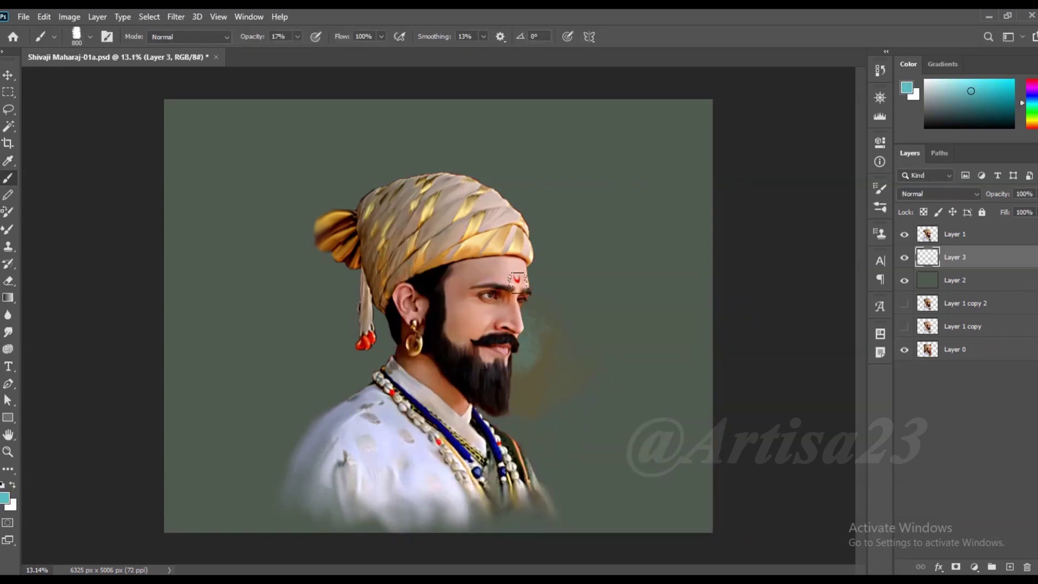
{"action": "left_click_drag", "start_coordinate": [562, 270], "coordinate": [541, 351]}
{"action": "key", "text": "bracketright"}
{"action": "key", "text": "bracketright"}
{"action": "left_click_drag", "start_coordinate": [552, 230], "coordinate": [491, 219]}
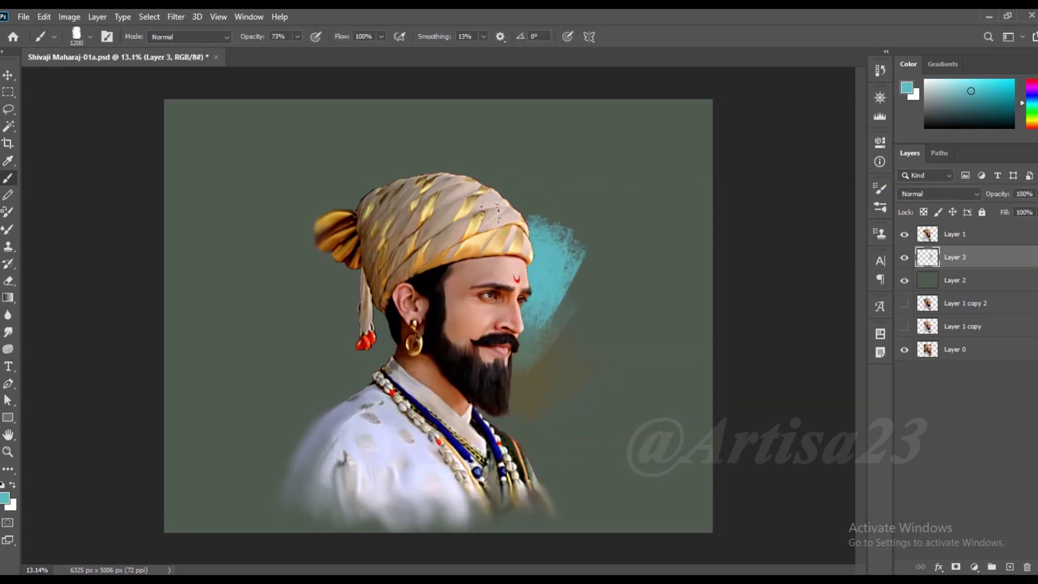
{"action": "left_click_drag", "start_coordinate": [540, 183], "coordinate": [562, 336]}
{"action": "left_click_drag", "start_coordinate": [487, 227], "coordinate": [568, 351]}
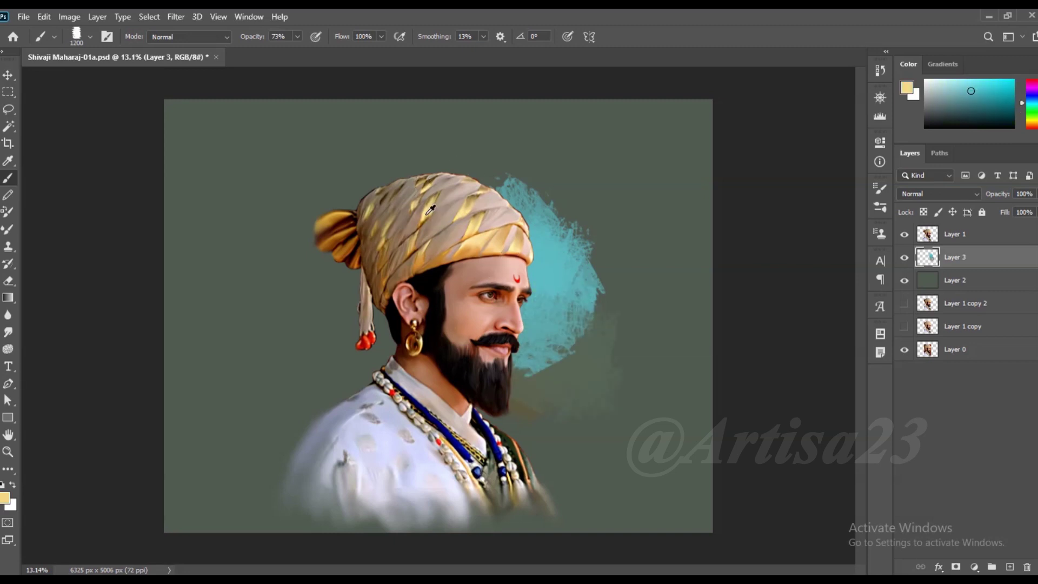
Add gold strokes above the turban, then grey-green and black strokes to its left.
{"action": "left_click", "coordinate": [431, 209], "text": "alt"}
{"action": "left_click_drag", "start_coordinate": [471, 184], "coordinate": [530, 162]}
{"action": "left_click_drag", "start_coordinate": [427, 173], "coordinate": [540, 190]}
{"action": "scroll", "coordinate": [438, 315], "scroll_direction": "down", "scroll_amount": 2}
{"action": "left_click", "coordinate": [508, 160], "text": "alt"}
{"action": "mouse_move", "coordinate": [459, 138]}
{"action": "left_mouse_down"}
{"action": "mouse_move", "coordinate": [400, 173]}
{"action": "mouse_move", "coordinate": [373, 211]}
{"action": "left_mouse_up"}
{"action": "key", "text": "d"}
{"action": "mouse_move", "coordinate": [357, 259]}
{"action": "left_mouse_down"}
{"action": "mouse_move", "coordinate": [340, 324]}
{"action": "mouse_move", "coordinate": [353, 255]}
{"action": "mouse_move", "coordinate": [324, 343]}
{"action": "mouse_move", "coordinate": [285, 277]}
{"action": "mouse_move", "coordinate": [324, 367]}
{"action": "mouse_move", "coordinate": [357, 330]}
{"action": "left_mouse_up"}
Paint cyan, brown and dark-brown strokes left of the turban, lower left and above it.
{"action": "left_click", "coordinate": [336, 352], "text": "alt"}
{"action": "left_click", "coordinate": [349, 259], "text": "alt"}
{"action": "scroll", "coordinate": [349, 234], "scroll_direction": "up", "scroll_amount": 1}
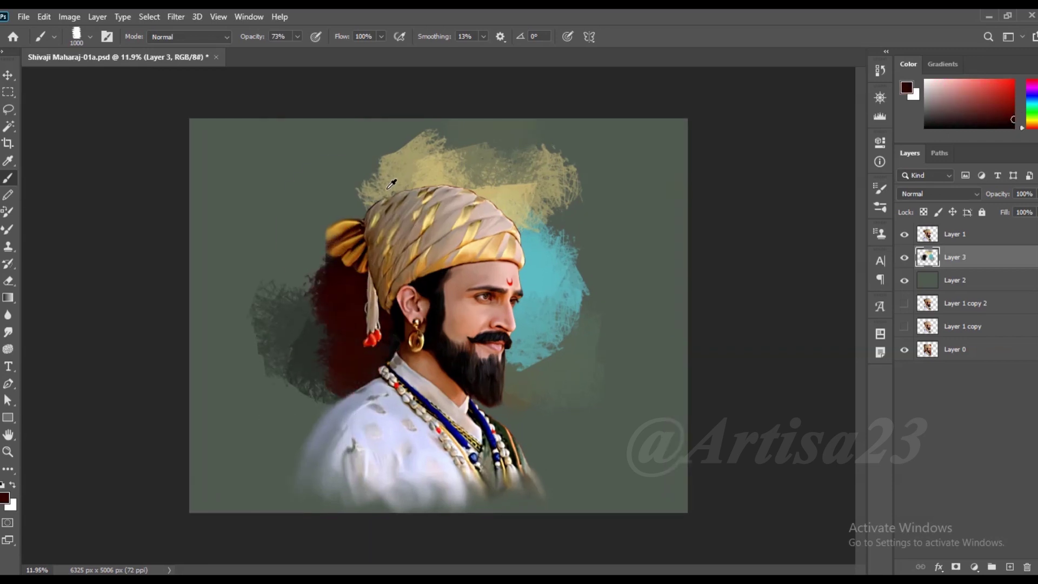
{"action": "left_click", "coordinate": [546, 281], "text": "alt"}
{"action": "left_click_drag", "start_coordinate": [262, 228], "coordinate": [302, 308]}
{"action": "left_click", "coordinate": [339, 254], "text": "alt"}
{"action": "mouse_move", "coordinate": [339, 255]}
{"action": "left_mouse_down"}
{"action": "mouse_move", "coordinate": [315, 273]}
{"action": "mouse_move", "coordinate": [302, 324]}
{"action": "left_mouse_up"}
{"action": "mouse_move", "coordinate": [303, 254]}
{"action": "left_mouse_down"}
{"action": "mouse_move", "coordinate": [351, 318]}
{"action": "mouse_move", "coordinate": [330, 309]}
{"action": "left_mouse_up"}
{"action": "left_click", "coordinate": [319, 349], "text": "alt"}
{"action": "left_click_drag", "start_coordinate": [320, 349], "coordinate": [281, 390]}
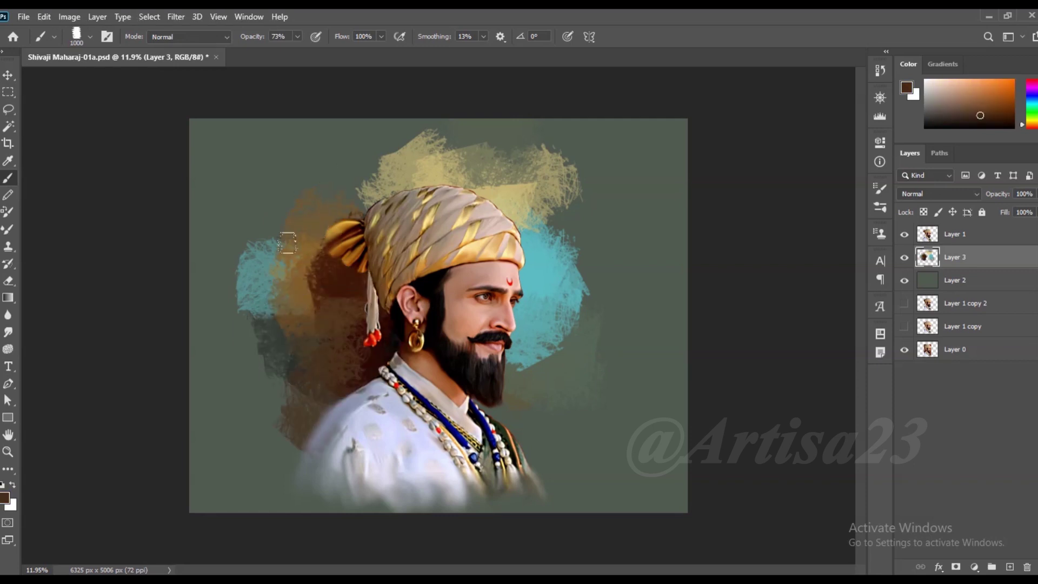
{"action": "mouse_move", "coordinate": [346, 189]}
{"action": "left_mouse_down"}
{"action": "mouse_move", "coordinate": [411, 178]}
{"action": "mouse_move", "coordinate": [375, 205]}
{"action": "mouse_move", "coordinate": [356, 151]}
{"action": "left_mouse_up"}
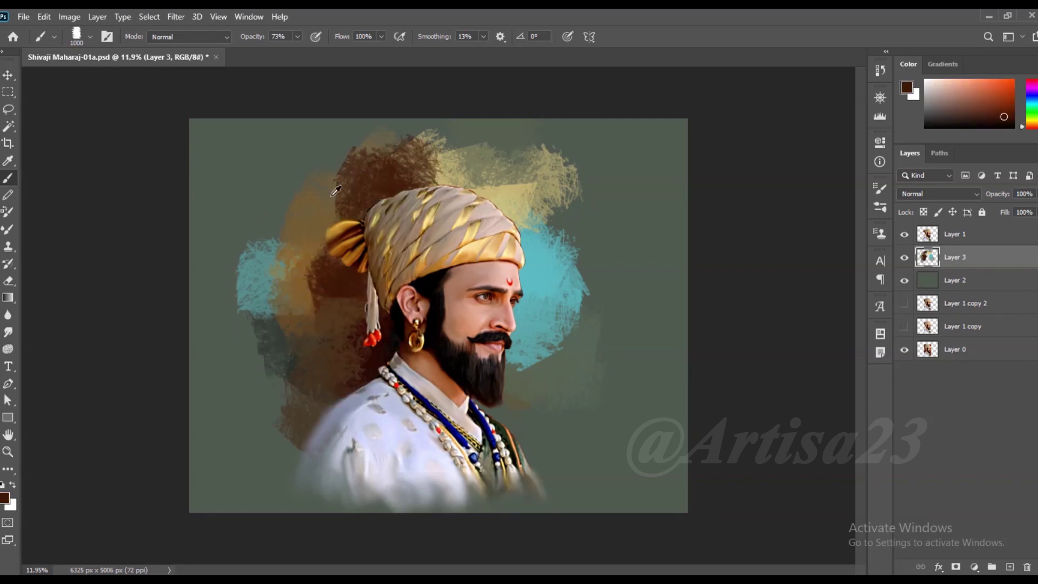
Paint olive over the gold strokes and sage-green and olive strokes across the upper right.
{"action": "left_click", "coordinate": [421, 162], "text": "alt"}
{"action": "mouse_move", "coordinate": [421, 162]}
{"action": "left_mouse_down"}
{"action": "mouse_move", "coordinate": [486, 184]}
{"action": "mouse_move", "coordinate": [386, 143]}
{"action": "mouse_move", "coordinate": [351, 206]}
{"action": "left_mouse_up"}
{"action": "key", "text": "]"}
{"action": "left_click", "coordinate": [540, 189], "text": "alt"}
{"action": "mouse_move", "coordinate": [541, 184]}
{"action": "left_mouse_down"}
{"action": "mouse_move", "coordinate": [594, 271]}
{"action": "mouse_move", "coordinate": [562, 114]}
{"action": "left_mouse_up"}
{"action": "left_click", "coordinate": [566, 172], "text": "alt"}
{"action": "mouse_move", "coordinate": [566, 155]}
{"action": "left_mouse_down"}
{"action": "mouse_move", "coordinate": [598, 197]}
{"action": "mouse_move", "coordinate": [577, 197]}
{"action": "left_mouse_up"}
Add teal strokes on the right background and shift the colour to a greener teal.
{"action": "left_click", "coordinate": [573, 227], "text": "alt"}
{"action": "left_click_drag", "start_coordinate": [561, 283], "coordinate": [560, 343]}
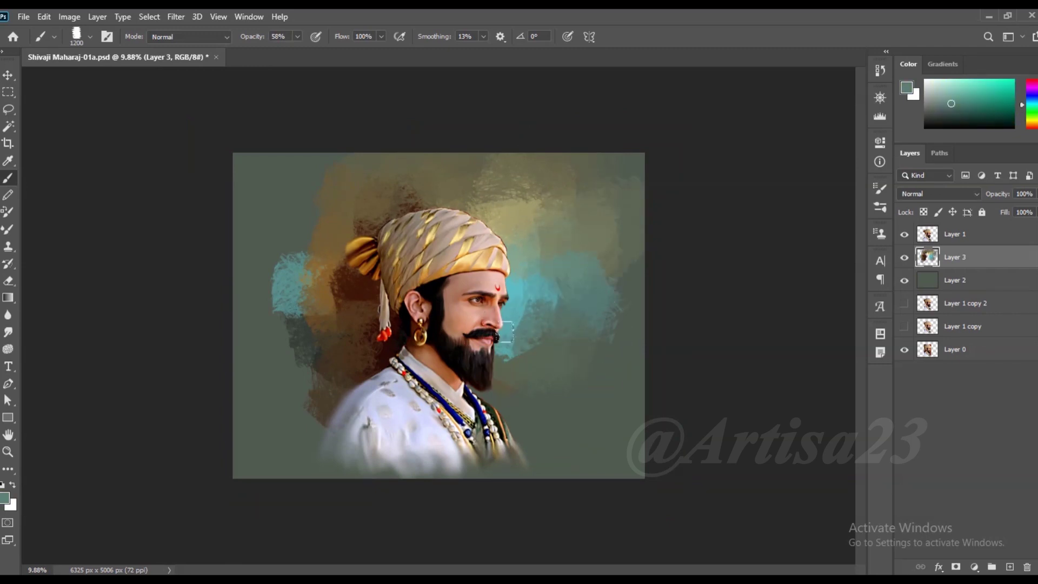
{"action": "left_click", "coordinate": [537, 278], "text": "alt"}
{"action": "left_click_drag", "start_coordinate": [587, 400], "coordinate": [586, 406]}
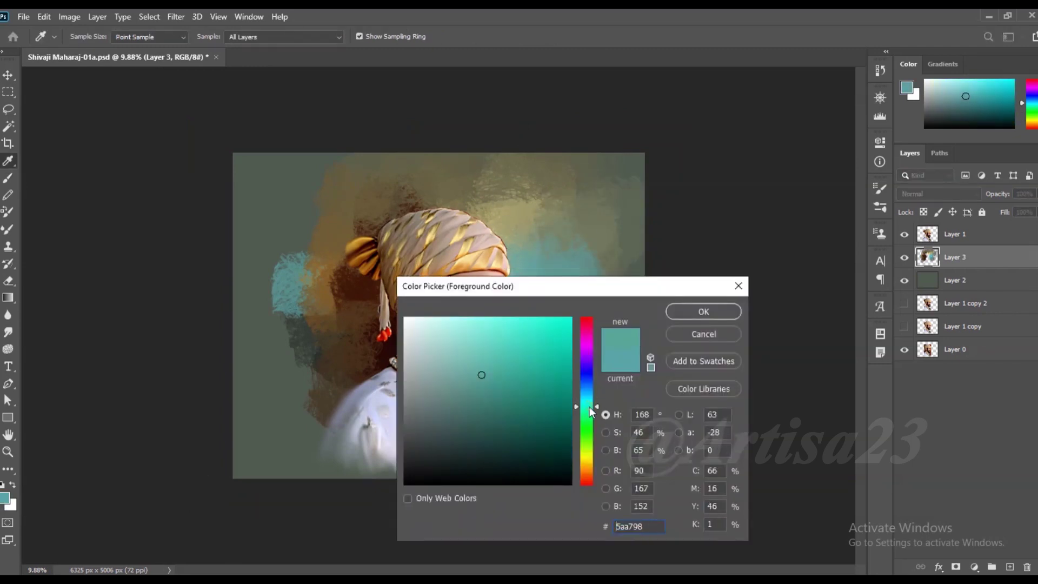
Paint greener teal strokes above the turban, right of the face and beside the turban.
{"action": "left_click", "coordinate": [703, 311]}
{"action": "mouse_move", "coordinate": [462, 262]}
{"action": "left_mouse_down"}
{"action": "mouse_move", "coordinate": [519, 270]}
{"action": "mouse_move", "coordinate": [483, 233]}
{"action": "mouse_move", "coordinate": [525, 276]}
{"action": "left_mouse_up"}
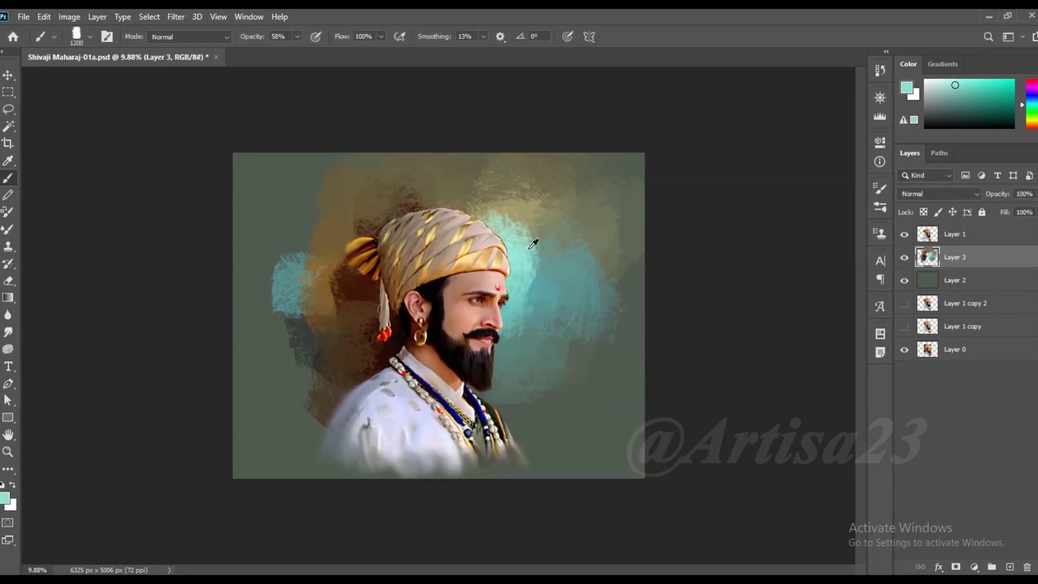
{"action": "left_click_drag", "start_coordinate": [535, 238], "coordinate": [573, 227]}
{"action": "mouse_move", "coordinate": [519, 303]}
{"action": "left_mouse_down"}
{"action": "mouse_move", "coordinate": [533, 394]}
{"action": "mouse_move", "coordinate": [485, 371]}
{"action": "mouse_move", "coordinate": [548, 335]}
{"action": "mouse_move", "coordinate": [568, 448]}
{"action": "left_mouse_up"}
Paint grey-green over the upper-right cyan patch with a resized brush.
{"action": "left_click", "coordinate": [324, 301], "text": "alt"}
{"action": "left_click", "coordinate": [358, 292], "text": "alt"}
{"action": "left_click", "coordinate": [514, 346], "text": "alt"}
{"action": "scroll", "coordinate": [444, 312], "scroll_direction": "up", "scroll_amount": 1, "text": "alt"}
{"action": "key", "text": "bracketleft"}
{"action": "left_click", "coordinate": [568, 302], "text": "alt"}
{"action": "key", "text": "bracketright"}
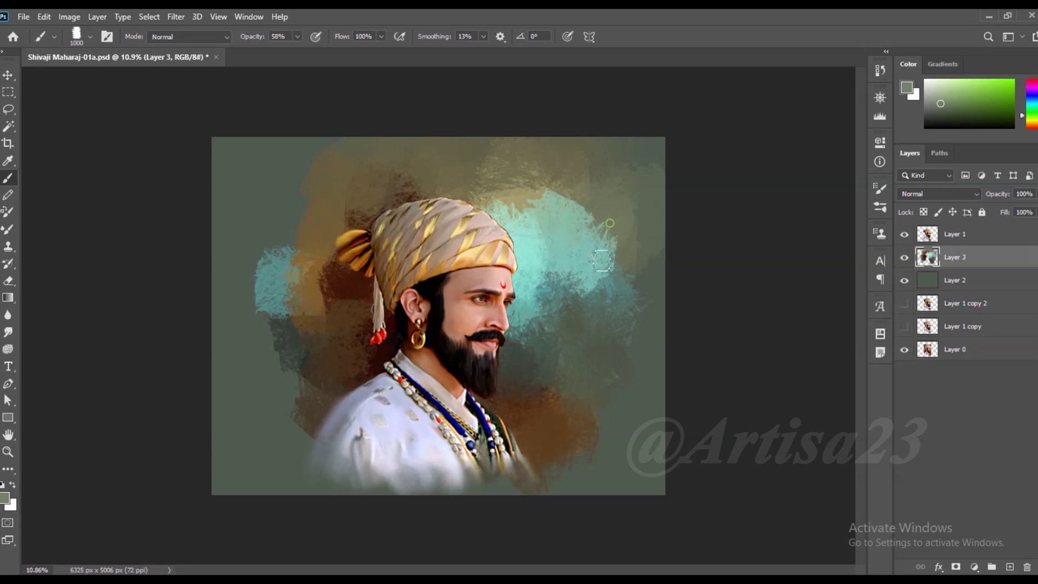
{"action": "left_click_drag", "start_coordinate": [595, 287], "coordinate": [573, 217]}
Soften the upper-right patch with sage strokes and add brown strokes above the turban.
{"action": "left_click", "coordinate": [573, 221], "text": "alt"}
{"action": "left_click_drag", "start_coordinate": [541, 260], "coordinate": [600, 183]}
{"action": "left_click", "coordinate": [596, 273], "text": "alt"}
{"action": "left_click", "coordinate": [544, 204], "text": "alt"}
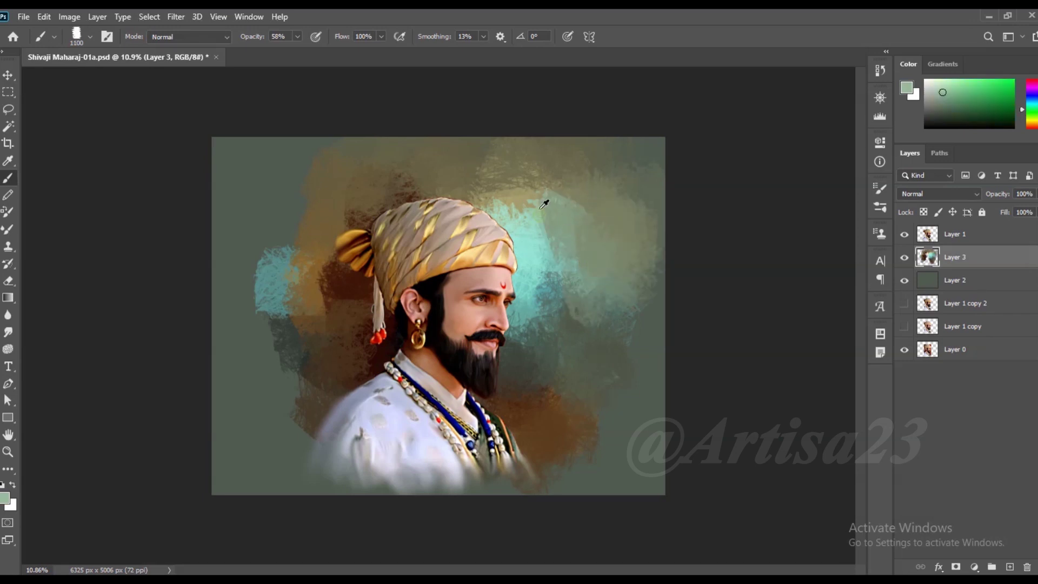
{"action": "left_click", "coordinate": [581, 227], "text": "alt"}
{"action": "left_click", "coordinate": [563, 158], "text": "alt"}
{"action": "left_click_drag", "start_coordinate": [534, 139], "coordinate": [584, 216]}
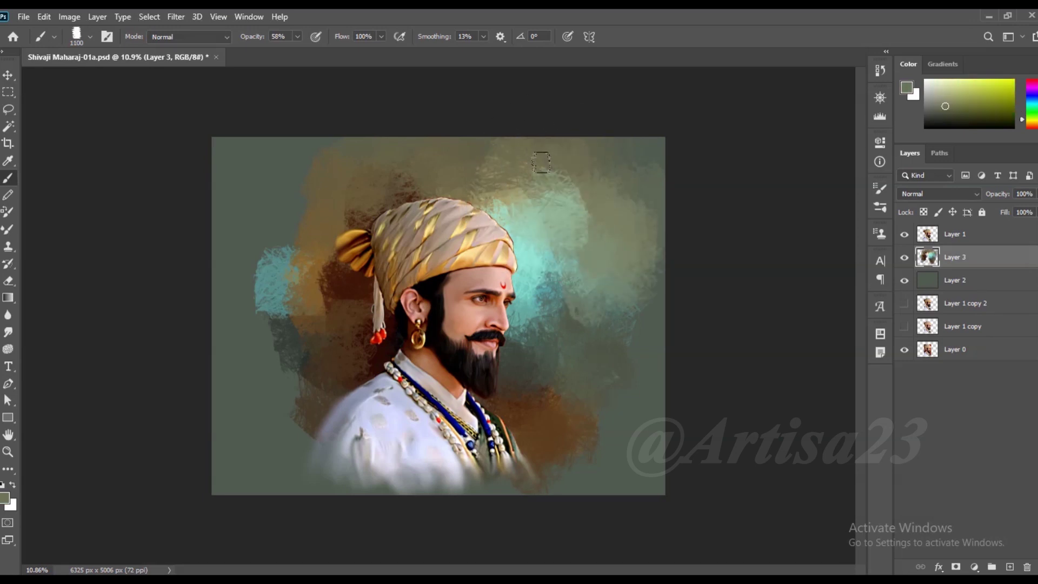
Brush brown paint left of and above the turban, plus dark grey-green at lower left.
{"action": "scroll", "coordinate": [540, 206], "scroll_direction": "up", "scroll_amount": 1}
{"action": "left_click", "coordinate": [286, 250], "text": "alt"}
{"action": "left_click", "coordinate": [303, 192], "text": "alt"}
{"action": "left_click_drag", "start_coordinate": [302, 192], "coordinate": [324, 259]}
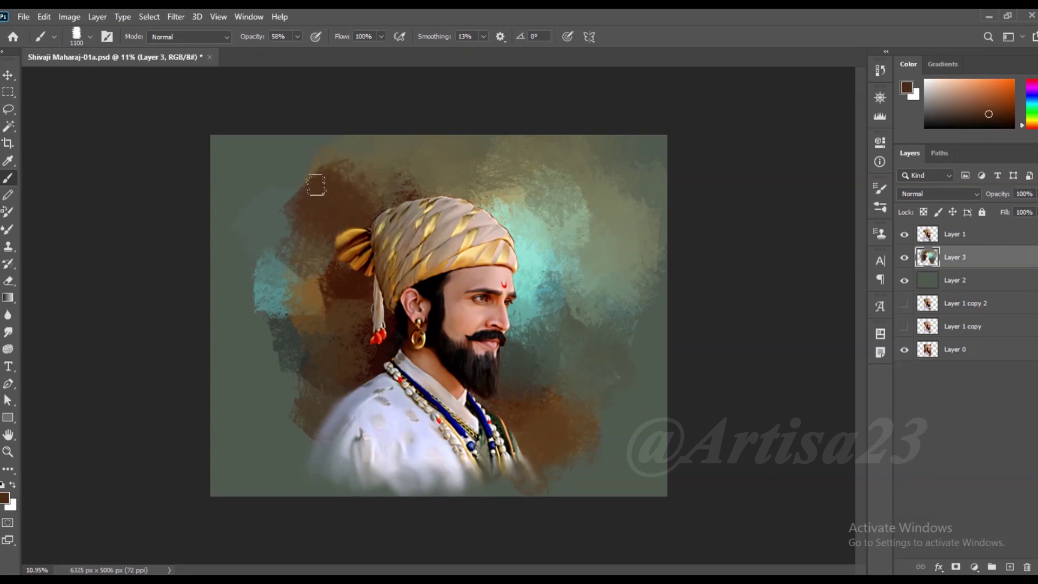
{"action": "left_click", "coordinate": [308, 270], "text": "alt"}
{"action": "left_click_drag", "start_coordinate": [345, 151], "coordinate": [287, 178]}
{"action": "left_click_drag", "start_coordinate": [219, 368], "coordinate": [254, 340]}
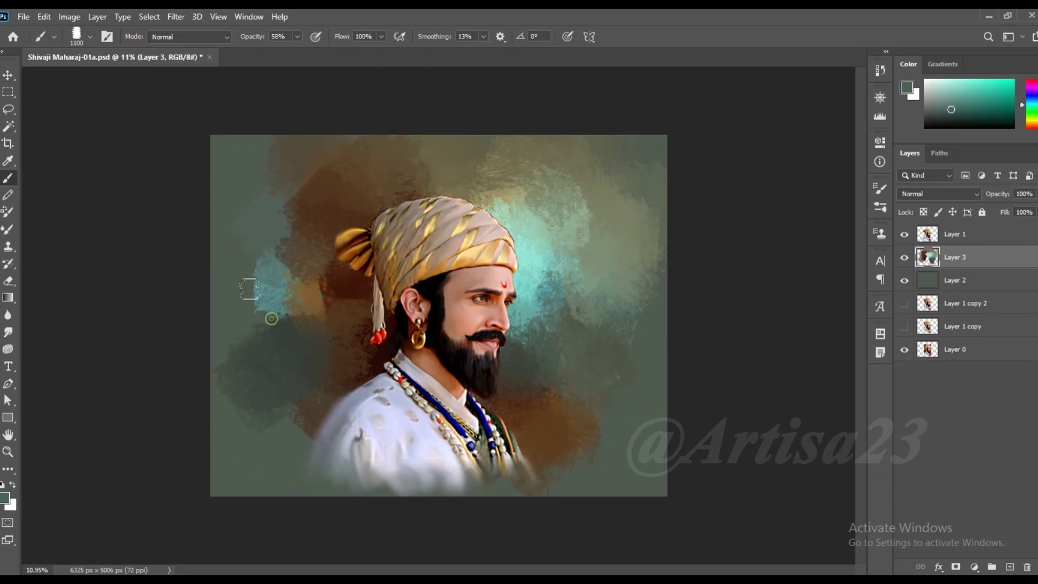
Paint orange-gold strokes left of the turban and soften them with olive-brown.
{"action": "left_click", "coordinate": [353, 232], "text": "alt"}
{"action": "left_click", "coordinate": [353, 232], "text": "alt"}
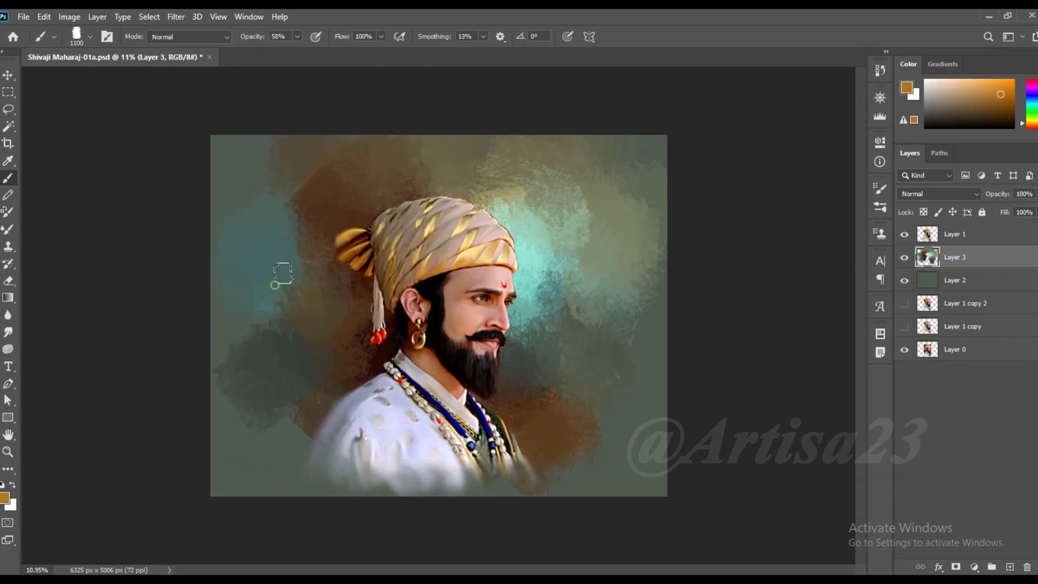
{"action": "left_click_drag", "start_coordinate": [278, 284], "coordinate": [303, 324]}
{"action": "left_click", "coordinate": [273, 226], "text": "alt"}
{"action": "mouse_move", "coordinate": [273, 226]}
{"action": "left_mouse_down"}
{"action": "mouse_move", "coordinate": [303, 357]}
{"action": "mouse_move", "coordinate": [277, 442]}
{"action": "mouse_move", "coordinate": [243, 473]}
{"action": "left_mouse_up"}
Add brown strokes and dabs beside the beard.
{"action": "left_click", "coordinate": [540, 387], "text": "alt"}
{"action": "left_click_drag", "start_coordinate": [540, 388], "coordinate": [611, 355]}
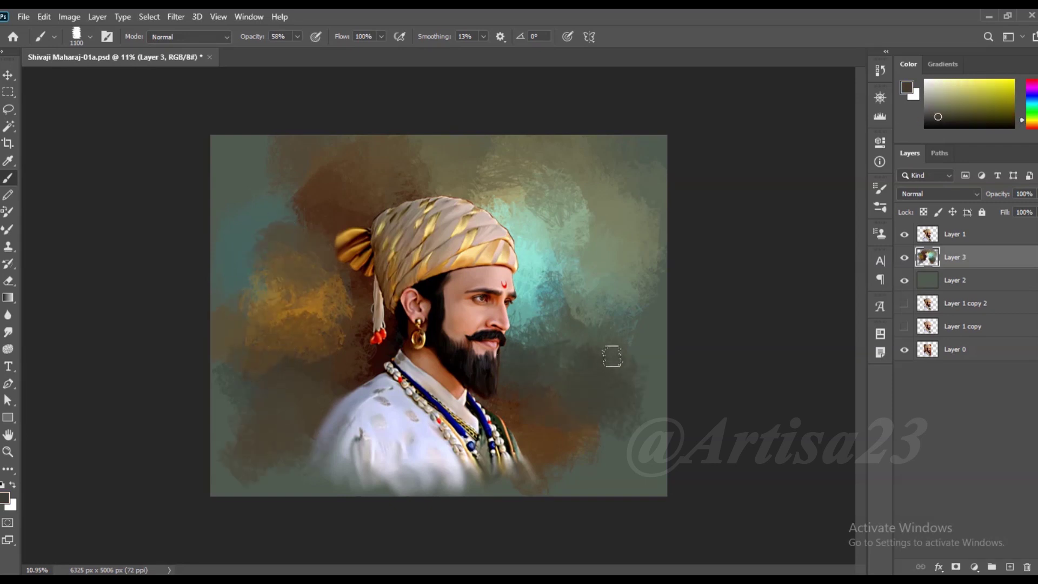
{"action": "left_click", "coordinate": [612, 355], "text": "alt"}
{"action": "left_click", "coordinate": [557, 450], "text": "alt"}
Begin widening the canvas crop equally on both sides.
{"action": "left_click", "coordinate": [277, 352], "text": "alt"}
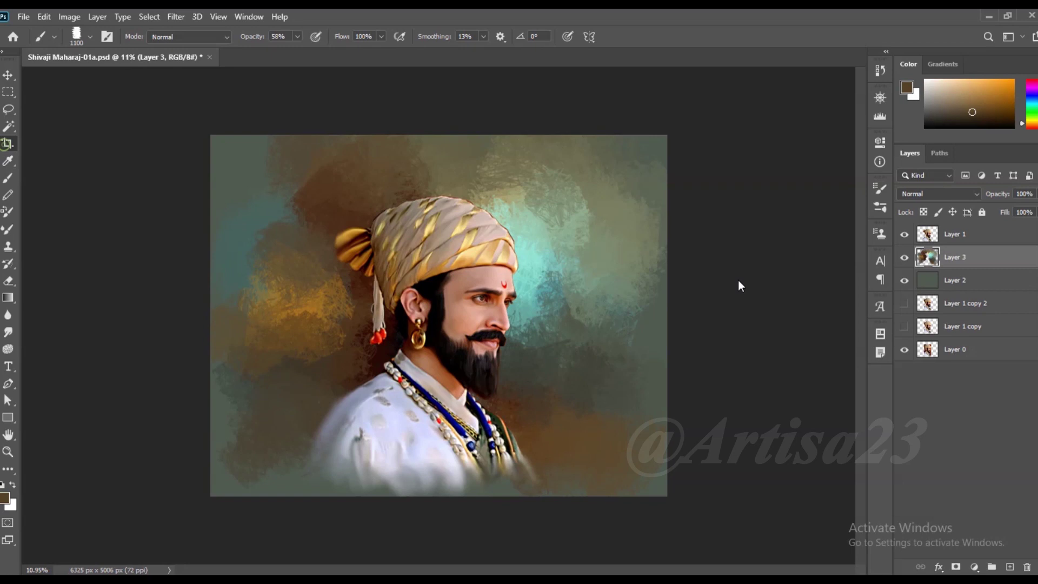
{"action": "key", "text": "c"}
{"action": "left_click_drag", "start_coordinate": [669, 316], "coordinate": [706, 317]}
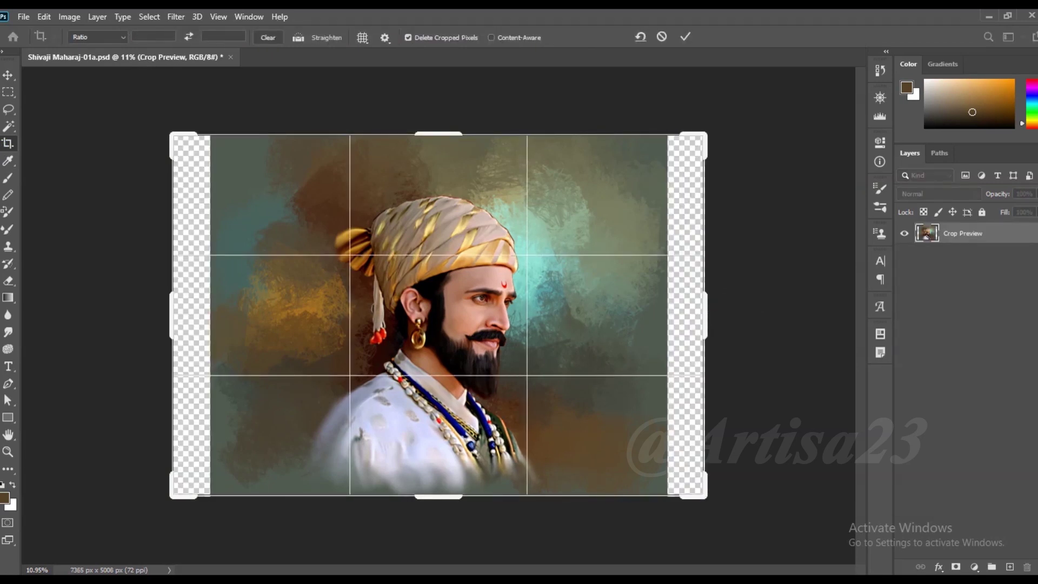
Apply the wider crop to 7365 × 5006 px and save the document.
{"action": "key", "text": "Return"}
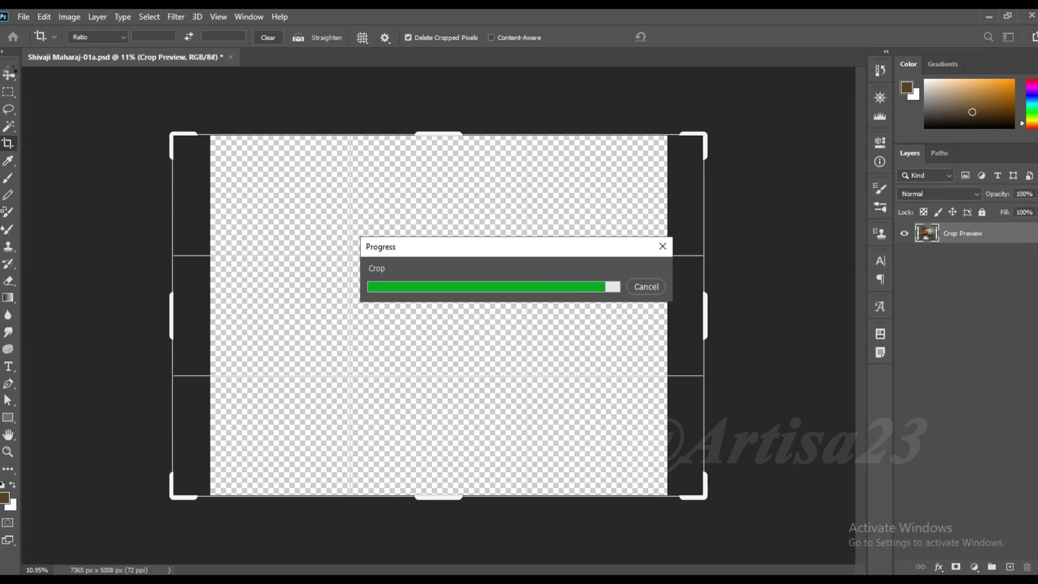
{"action": "key", "text": "v"}
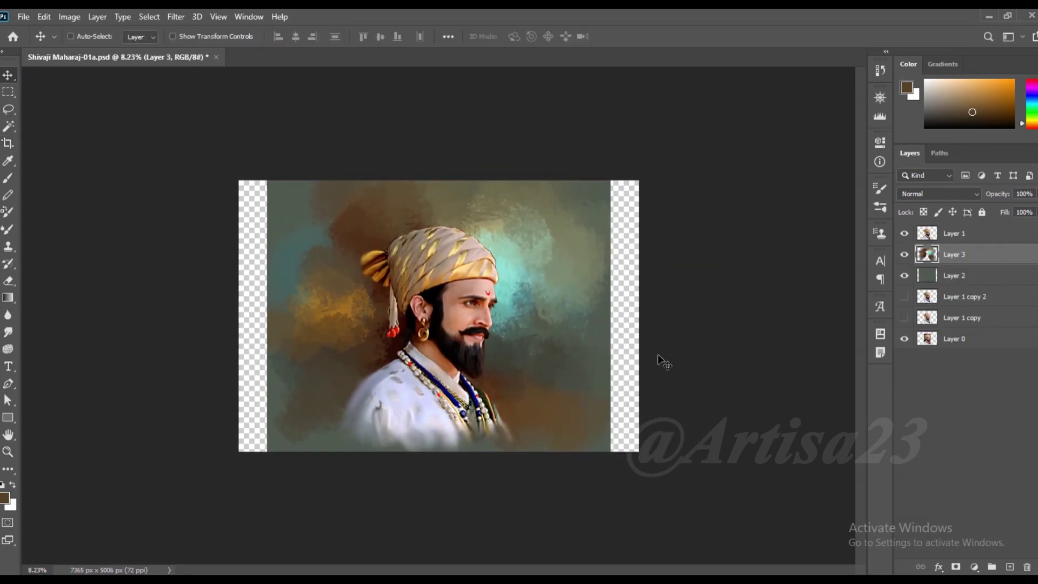
{"action": "key", "text": "ctrl+s"}
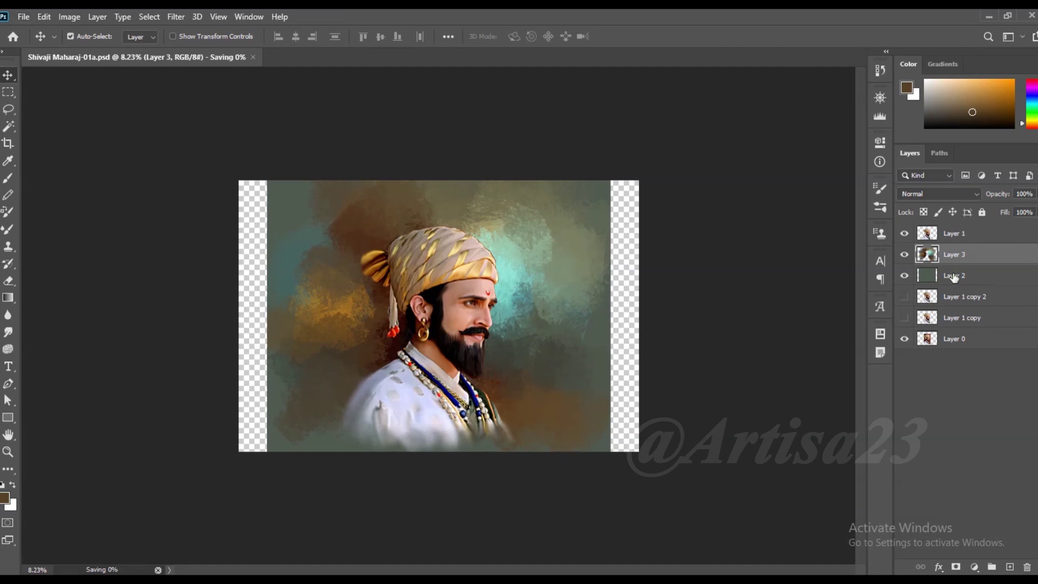
Stretch Layer 2 horizontally out to both canvas edges.
{"action": "left_click", "coordinate": [954, 277]}
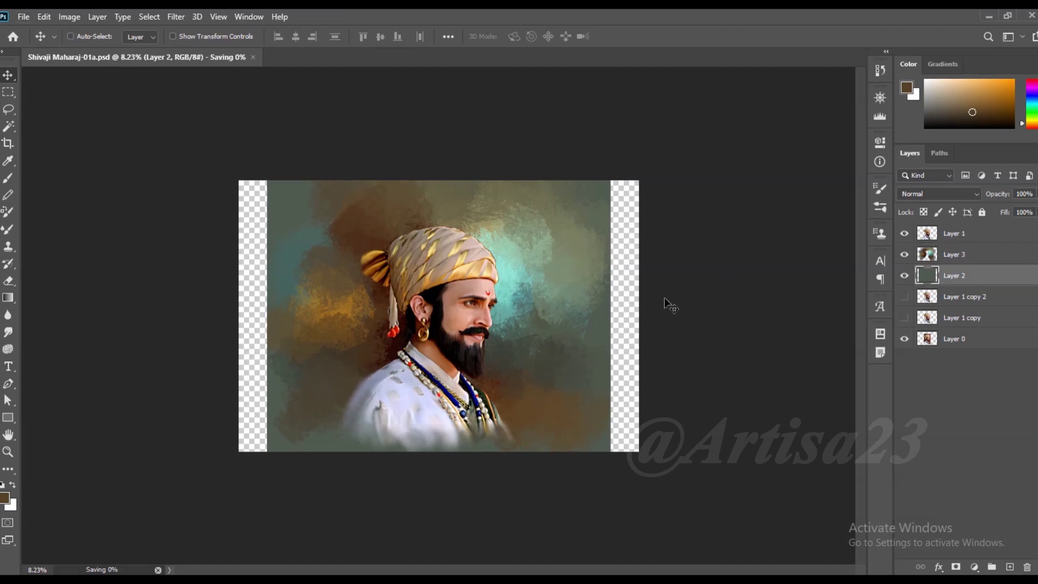
{"action": "key", "text": "ctrl+t"}
{"action": "left_click_drag", "start_coordinate": [621, 312], "coordinate": [651, 312]}
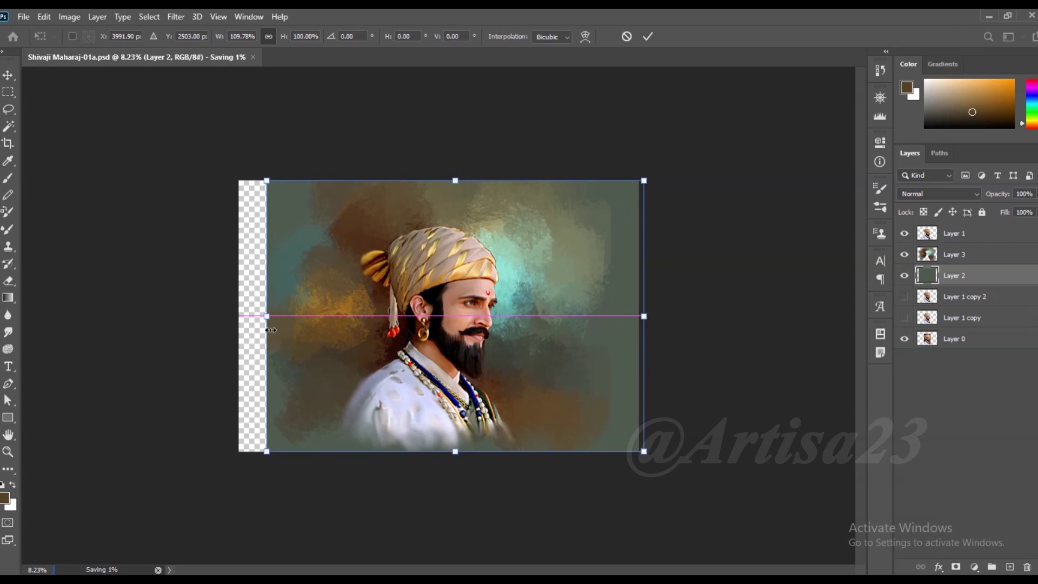
{"action": "left_click_drag", "start_coordinate": [267, 316], "coordinate": [238, 316]}
{"action": "key", "text": "Return"}
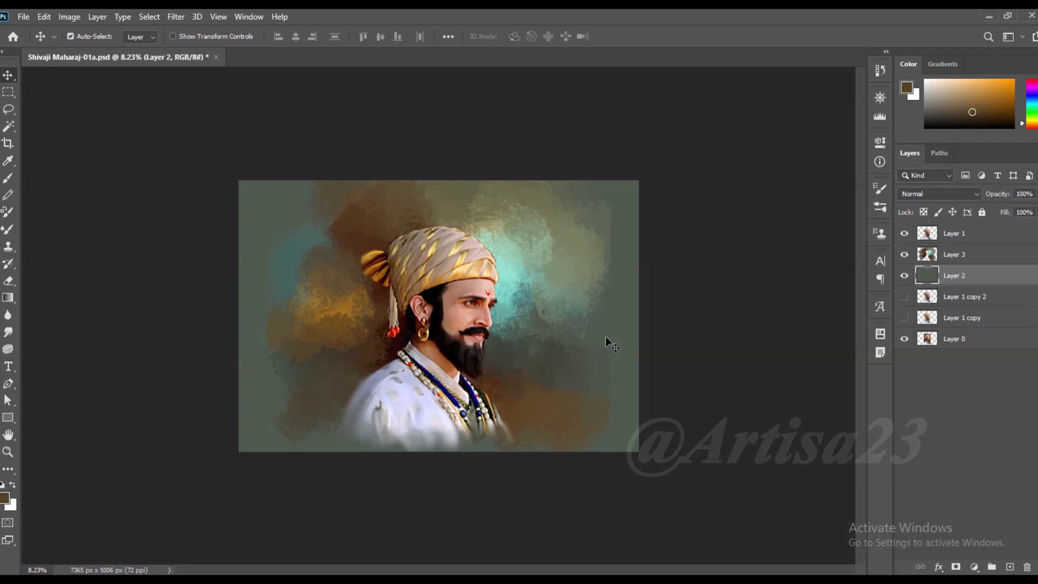
{"action": "scroll", "coordinate": [579, 324], "scroll_direction": "down", "scroll_amount": 2}
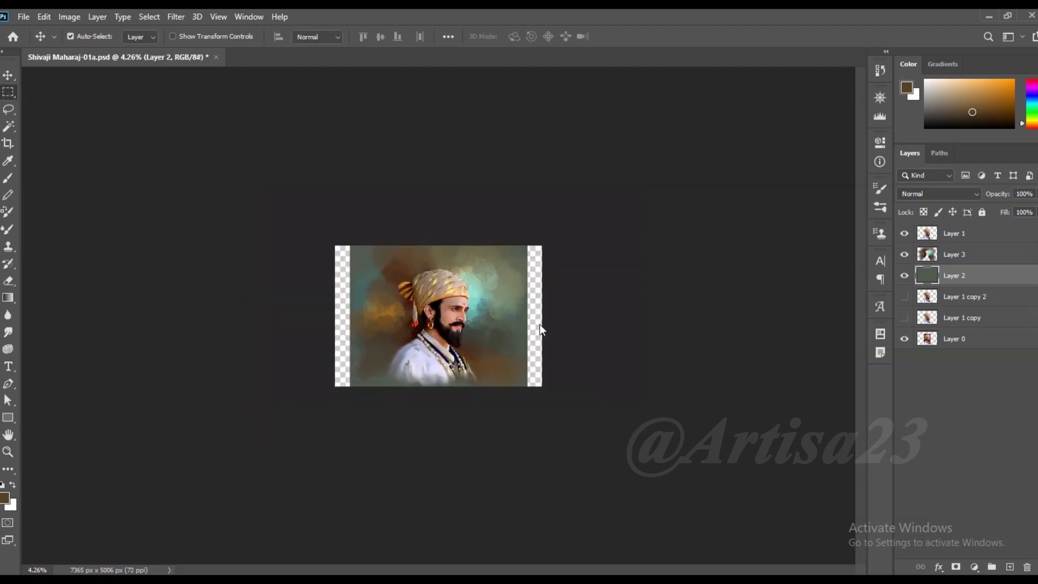
{"action": "left_click", "coordinate": [7, 75]}
Paint sampled grey-green and teal strokes right of the face.
{"action": "left_click", "coordinate": [43, 77]}
{"action": "scroll", "coordinate": [726, 257], "scroll_direction": "up", "scroll_amount": 2}
{"action": "scroll", "coordinate": [514, 299], "scroll_direction": "up", "scroll_amount": 1}
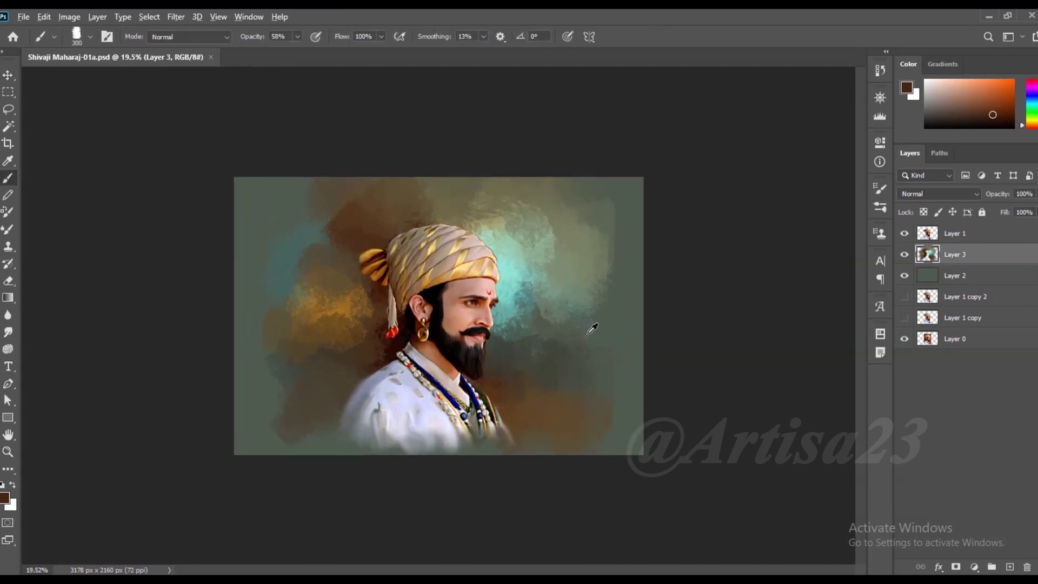
{"action": "left_click", "coordinate": [593, 325], "text": "alt"}
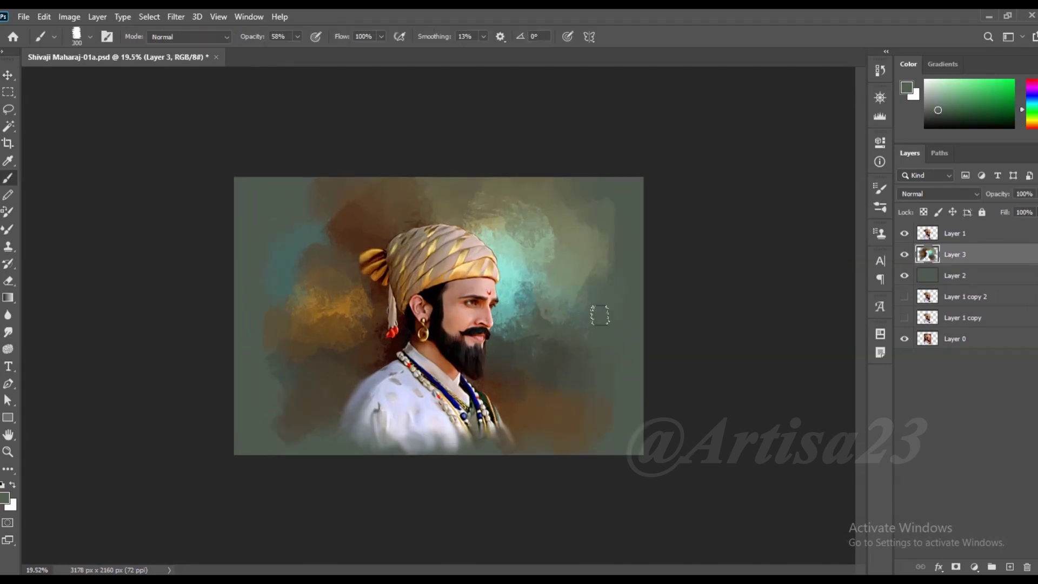
{"action": "left_click_drag", "start_coordinate": [598, 310], "coordinate": [597, 289]}
{"action": "left_click", "coordinate": [546, 254], "text": "alt"}
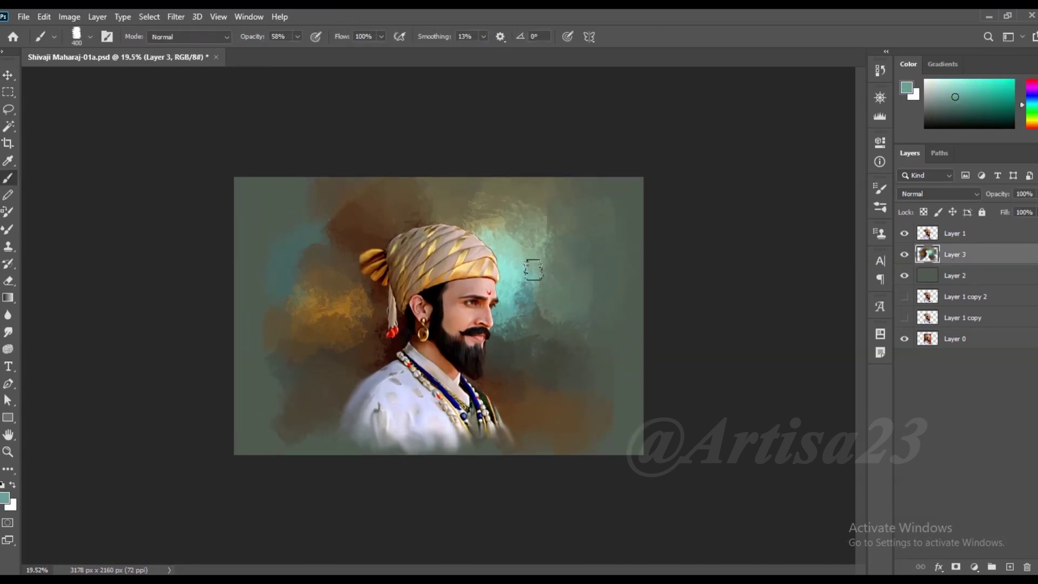
{"action": "left_click_drag", "start_coordinate": [546, 255], "coordinate": [528, 302]}
Spread more sampled teal paint across the background right of the face.
{"action": "left_click", "coordinate": [510, 215], "text": "alt"}
{"action": "left_click", "coordinate": [335, 213], "text": "alt"}
{"action": "left_click", "coordinate": [563, 193], "text": "alt"}
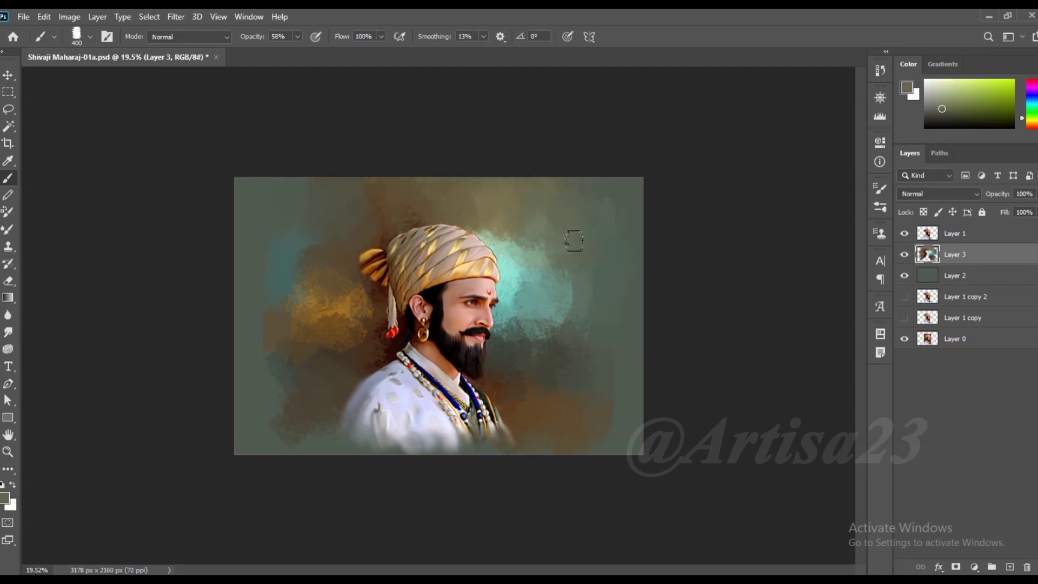
{"action": "left_click", "coordinate": [513, 301], "text": "alt"}
{"action": "left_click_drag", "start_coordinate": [505, 311], "coordinate": [490, 360]}
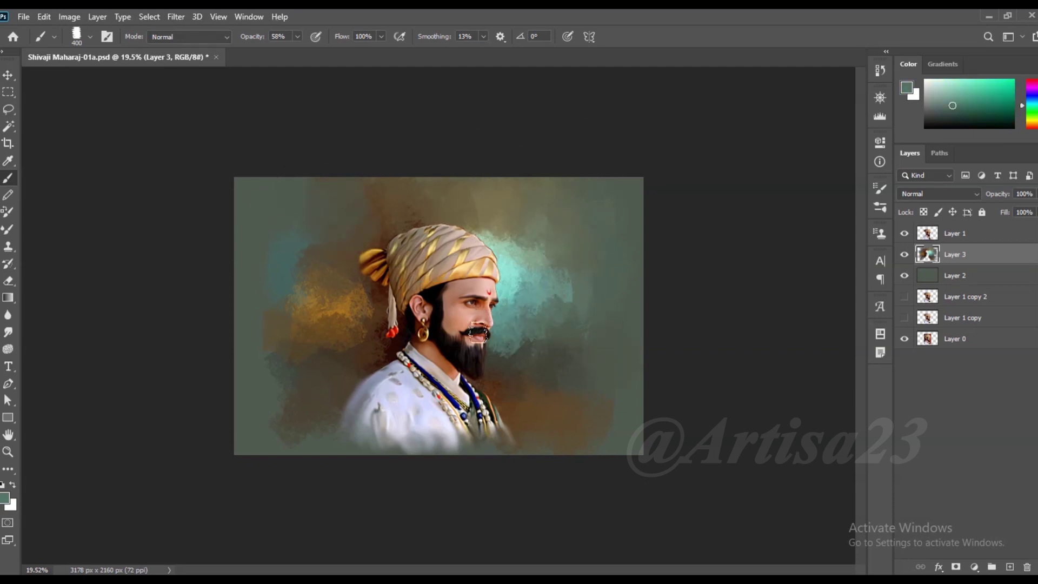
{"action": "left_click", "coordinate": [531, 271], "text": "alt"}
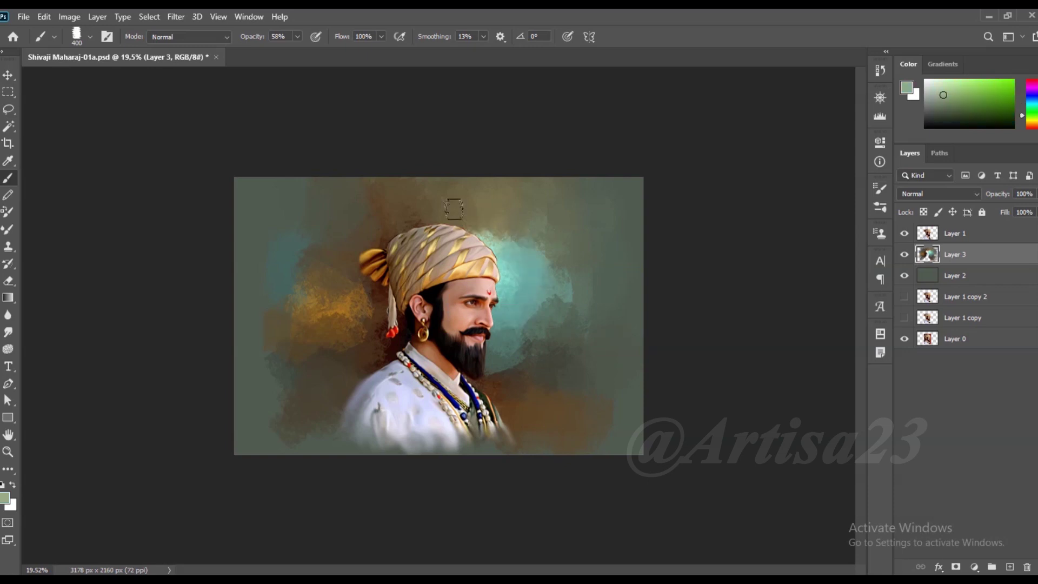
Brush golden-brown paint left of the turban and over the left background.
{"action": "left_click", "coordinate": [368, 268], "text": "alt"}
{"action": "left_click_drag", "start_coordinate": [368, 269], "coordinate": [350, 295]}
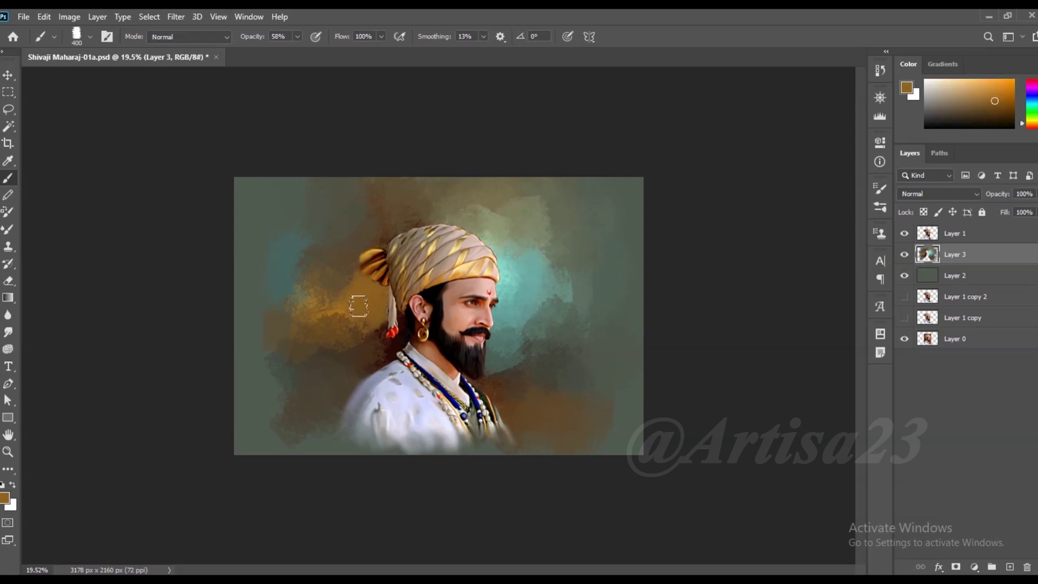
{"action": "left_click", "coordinate": [292, 216], "text": "alt"}
{"action": "left_click", "coordinate": [285, 269], "text": "alt"}
{"action": "left_click", "coordinate": [309, 296], "text": "alt"}
{"action": "mouse_move", "coordinate": [309, 296]}
{"action": "left_mouse_down"}
{"action": "mouse_move", "coordinate": [278, 231]}
{"action": "mouse_move", "coordinate": [287, 220]}
{"action": "mouse_move", "coordinate": [259, 254]}
{"action": "left_mouse_up"}
Add grey-green and lighter yellow-green strokes on the right, then widen the crop past both sides.
{"action": "left_click", "coordinate": [304, 196], "text": "alt"}
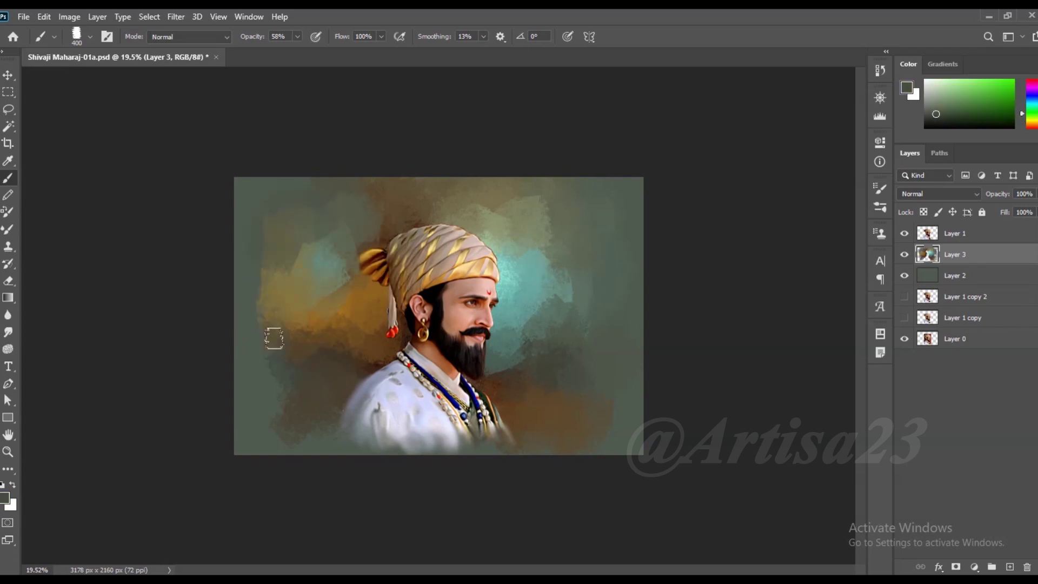
{"action": "left_click", "coordinate": [531, 343], "text": "alt"}
{"action": "left_click", "coordinate": [540, 355], "text": "alt"}
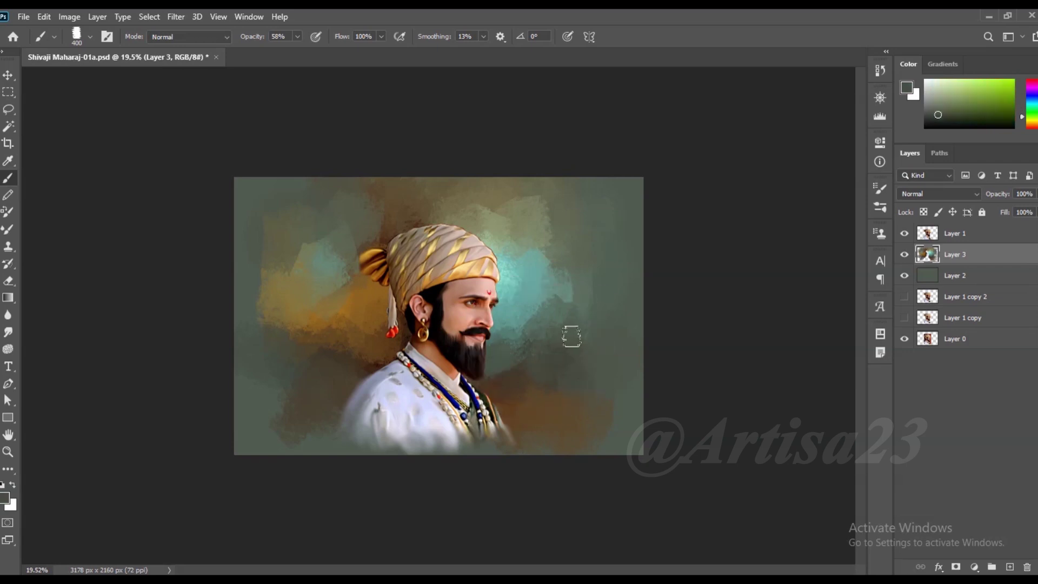
{"action": "key", "text": "bracketright"}
{"action": "left_click_drag", "start_coordinate": [554, 284], "coordinate": [600, 292]}
{"action": "left_click", "coordinate": [548, 227], "text": "alt"}
{"action": "left_click", "coordinate": [529, 266], "text": "alt"}
{"action": "left_click", "coordinate": [550, 199], "text": "alt"}
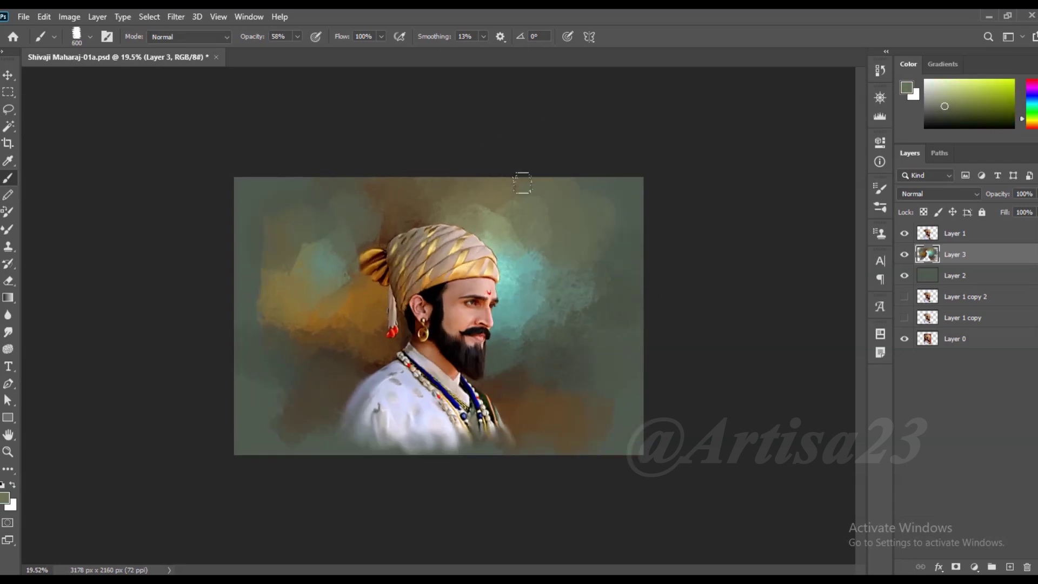
{"action": "key", "text": "c"}
{"action": "left_click_drag", "start_coordinate": [667, 313], "coordinate": [677, 314]}
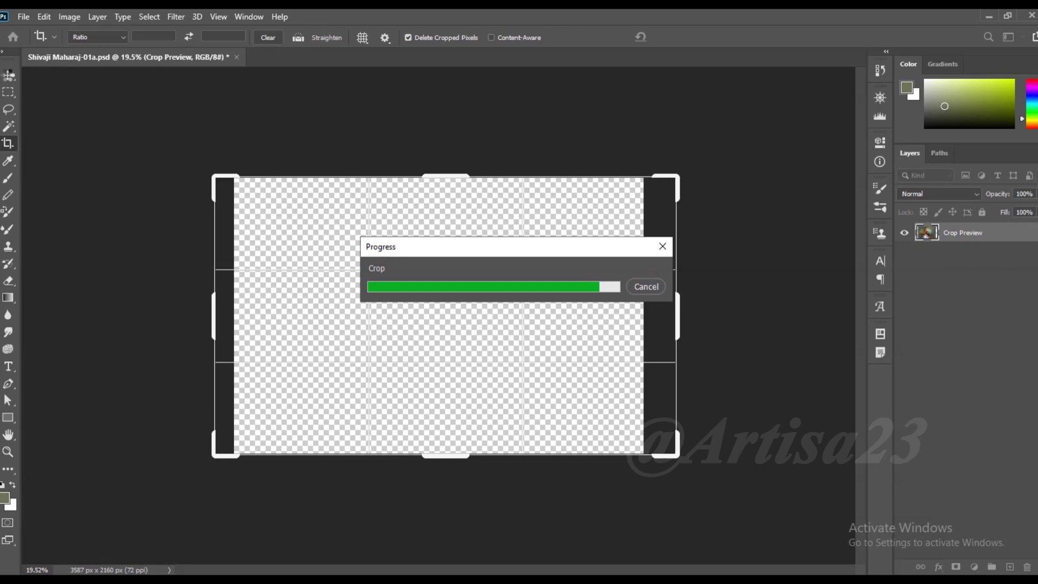
Stretch Layer 2 to fill both the left and right canvas edges.
{"action": "left_click", "coordinate": [947, 273]}
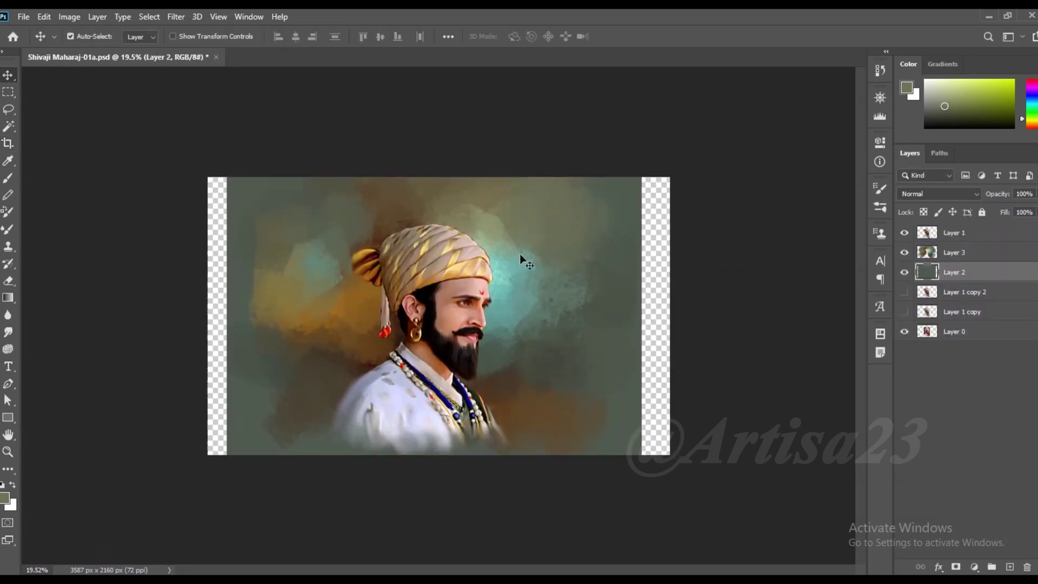
{"action": "key", "text": "ctrl+t"}
{"action": "left_click_drag", "start_coordinate": [641, 317], "coordinate": [682, 316]}
{"action": "left_click_drag", "start_coordinate": [227, 316], "coordinate": [208, 315]}
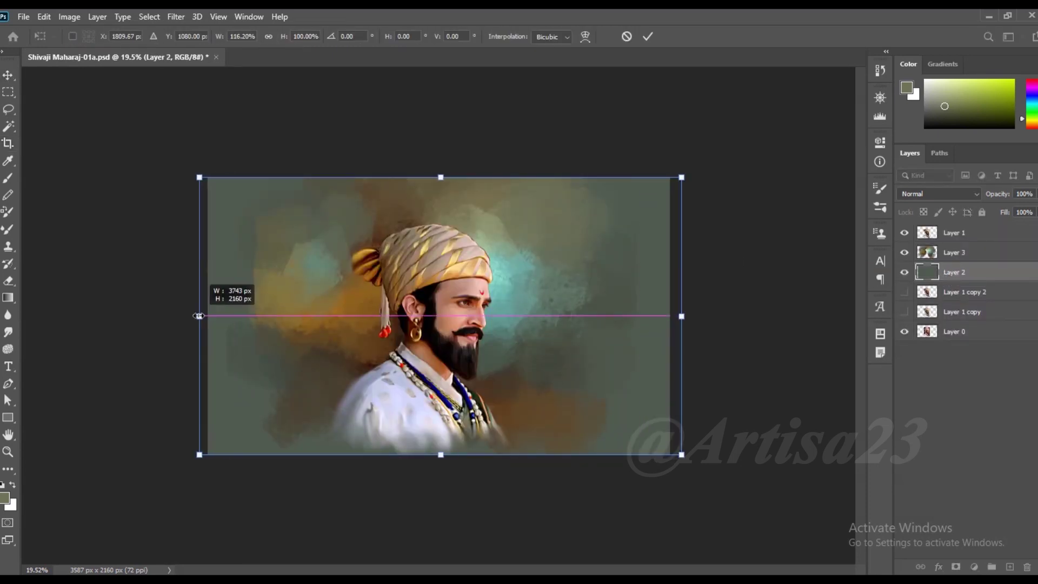
{"action": "key", "text": "Return"}
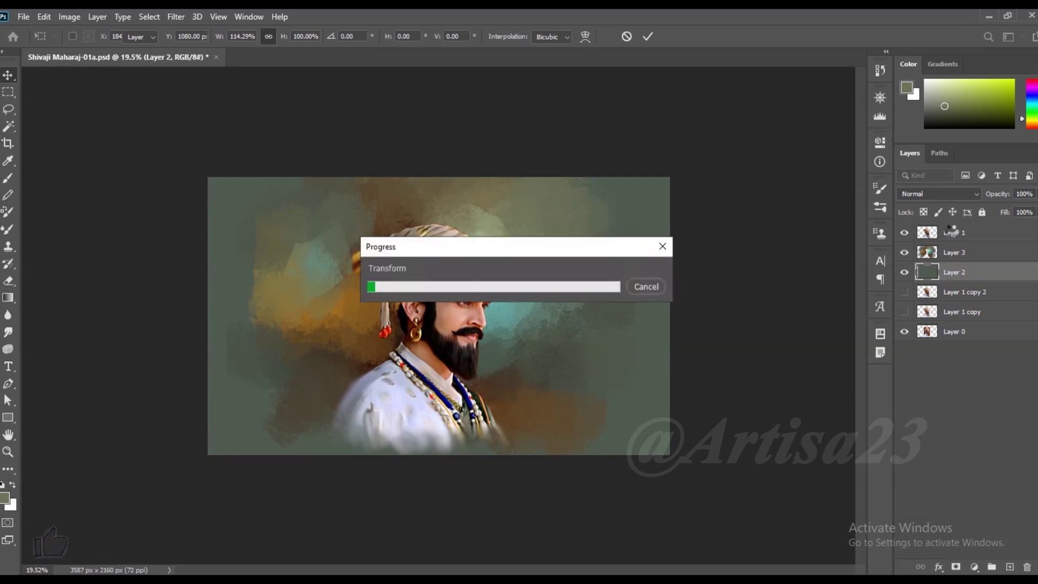
Crop the canvas again to 3684 px wide.
{"action": "key", "text": "alt+bracketright"}
{"action": "key", "text": "alt+bracketright"}
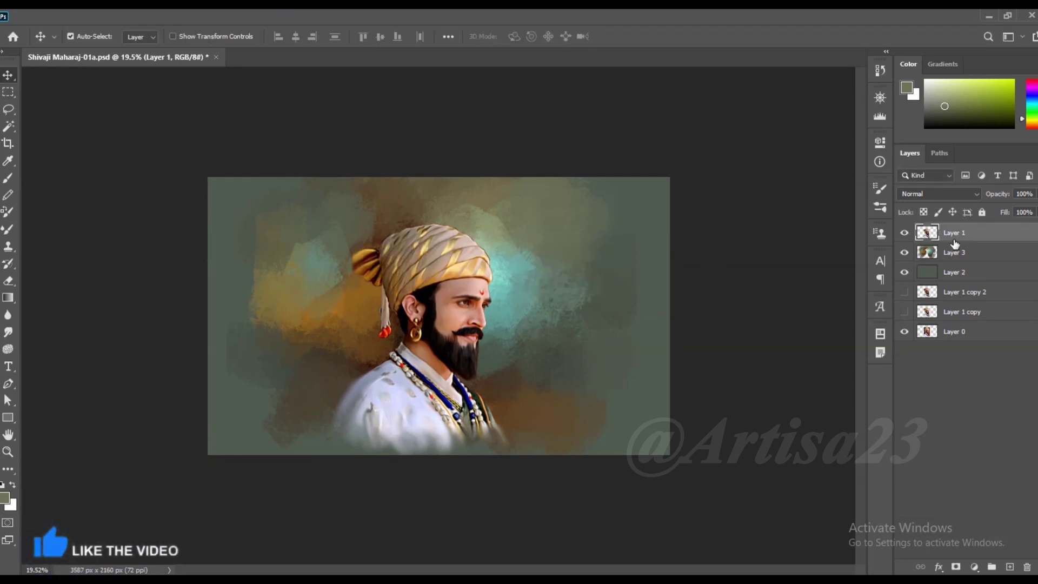
{"action": "left_click", "coordinate": [8, 143]}
{"action": "key", "text": "Return"}
{"action": "key", "text": "v"}
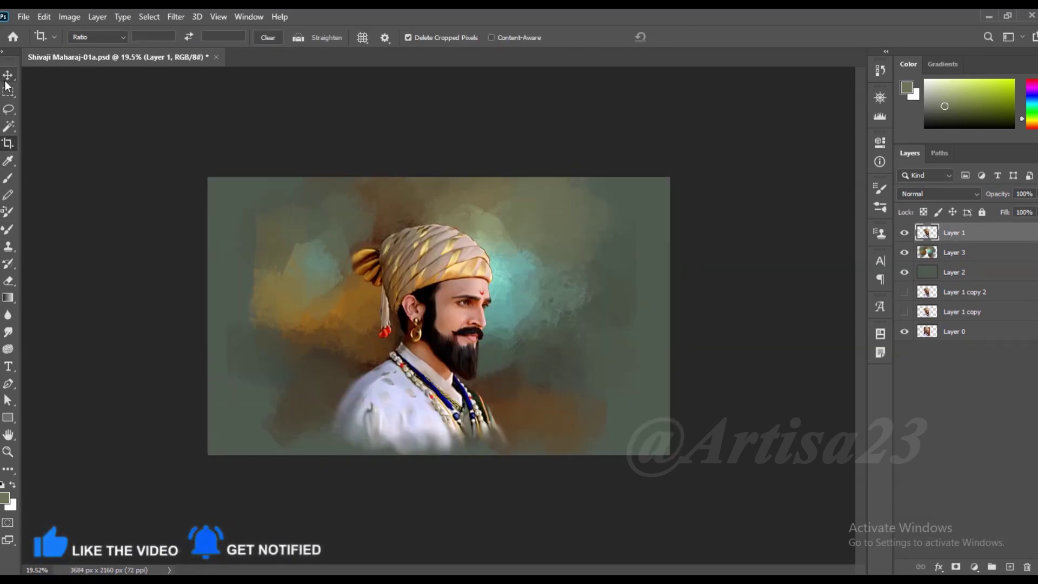
Delete the Layer 1 copy 2 layer and return to the brush.
{"action": "left_click", "coordinate": [955, 292]}
{"action": "key", "text": "Delete"}
{"action": "key", "text": "alt+bracketright"}
{"action": "key", "text": "alt+bracketright"}
{"action": "key", "text": "alt+bracketright"}
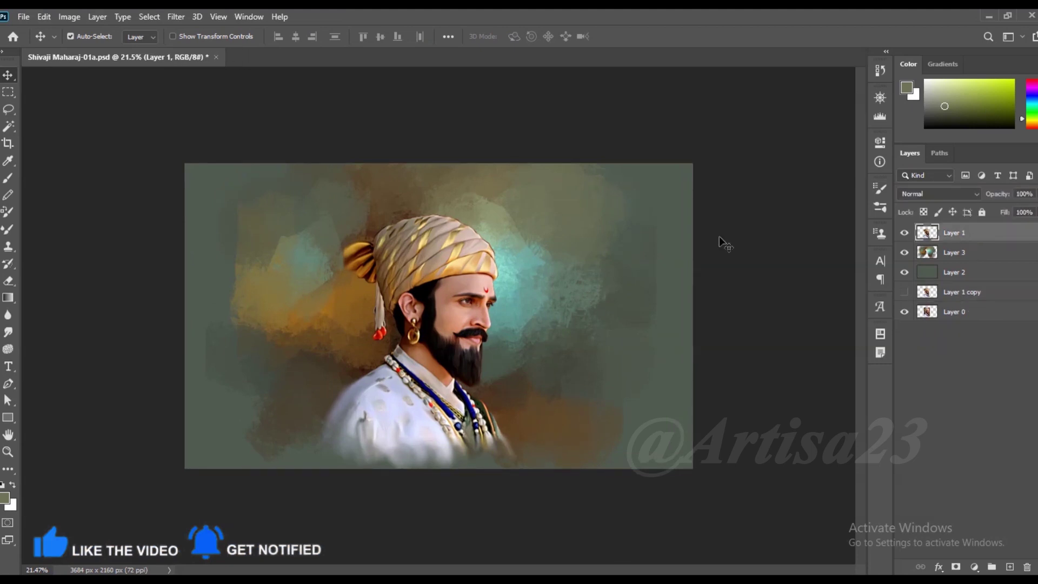
{"action": "key", "text": "alt+bracketleft"}
{"action": "key", "text": "b"}
{"action": "left_click", "coordinate": [606, 352], "text": "alt"}
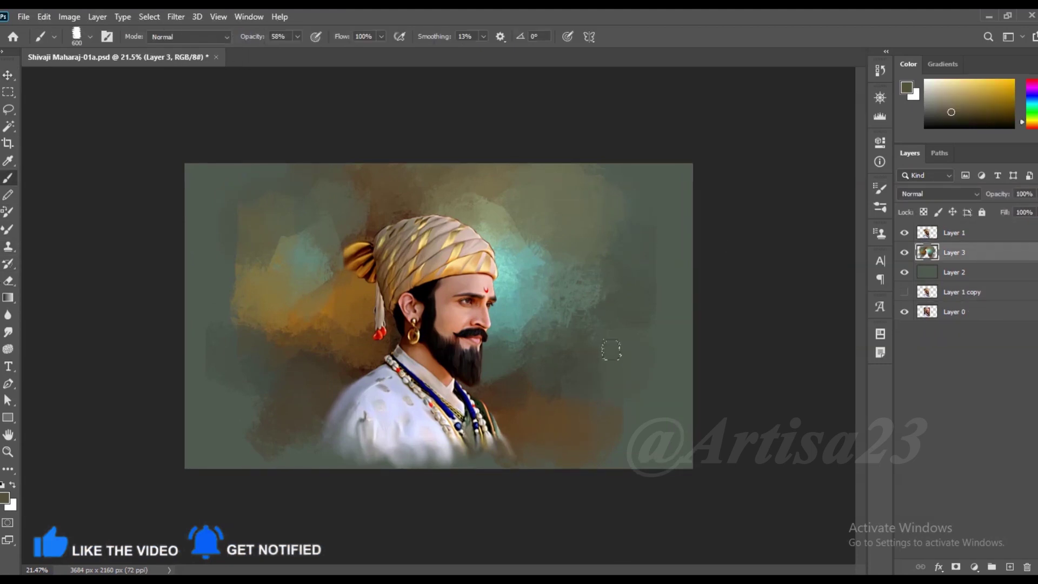
{"action": "left_click", "coordinate": [614, 414], "text": "alt"}
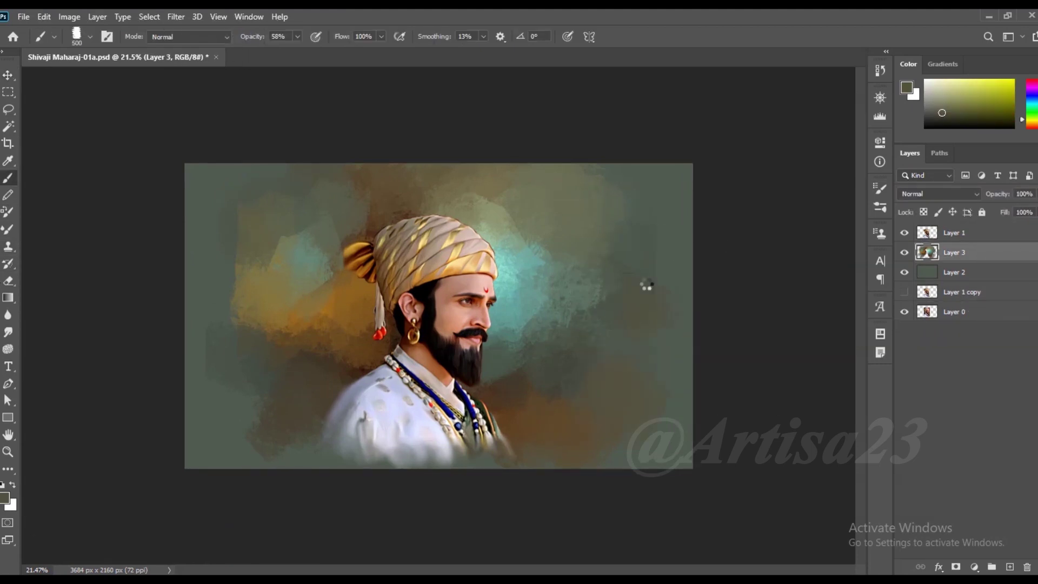
{"action": "scroll", "coordinate": [638, 273], "scroll_direction": "down", "scroll_amount": 1}
{"action": "left_click", "coordinate": [635, 260], "text": "alt"}
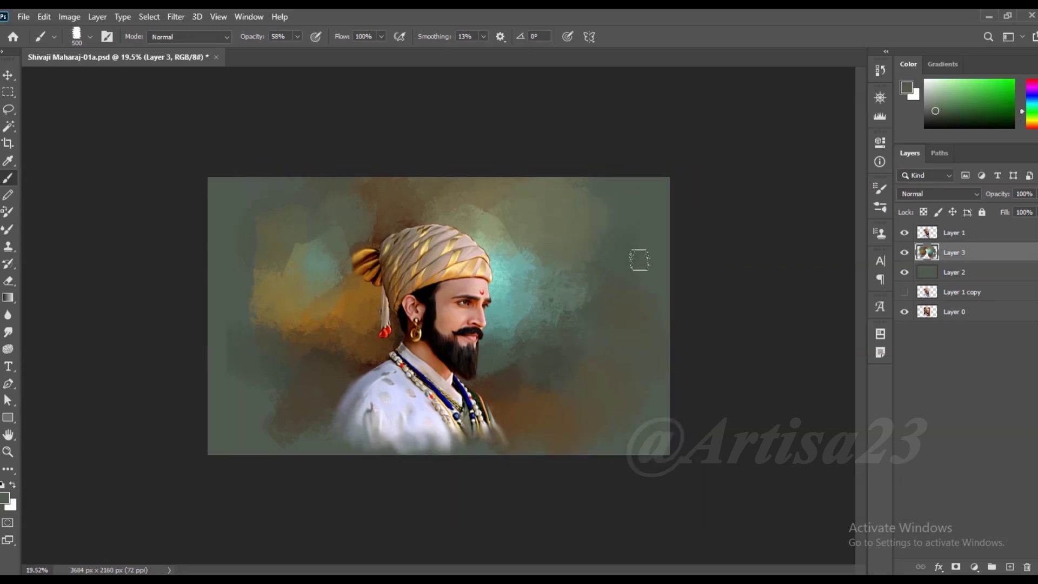
{"action": "left_click", "coordinate": [375, 212], "text": "alt"}
{"action": "left_click", "coordinate": [277, 208], "text": "alt"}
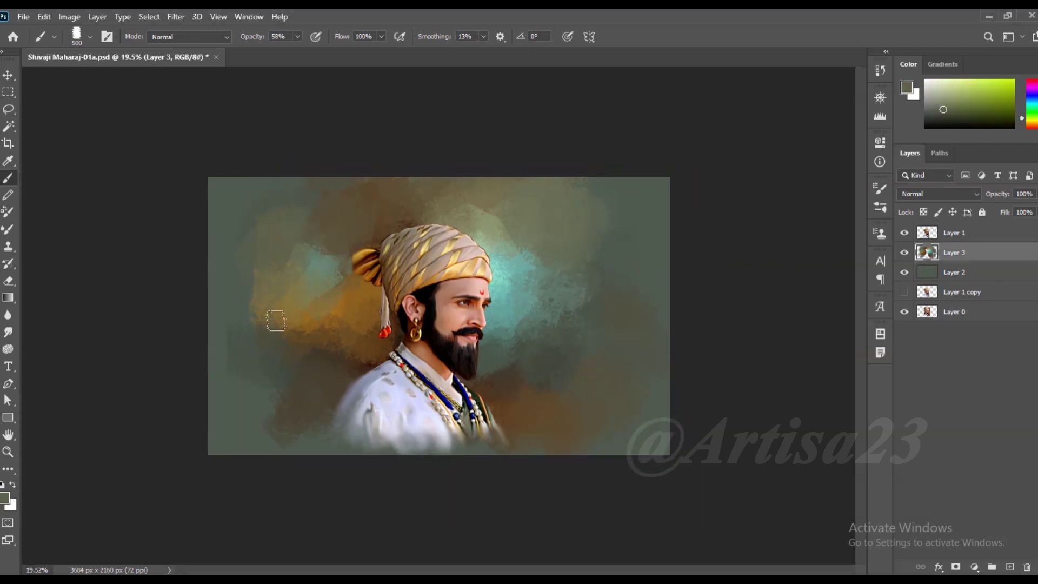
{"action": "left_click", "coordinate": [283, 324], "text": "alt"}
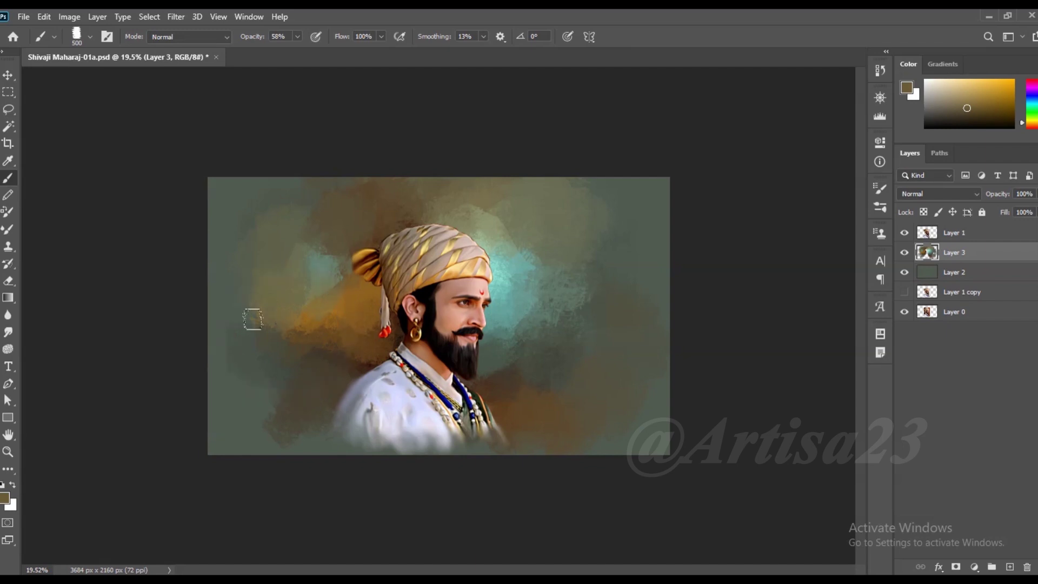
{"action": "left_click", "coordinate": [277, 414], "text": "alt"}
{"action": "scroll", "coordinate": [562, 295], "scroll_direction": "up", "scroll_amount": 2}
{"action": "left_click", "coordinate": [368, 279], "text": "alt"}
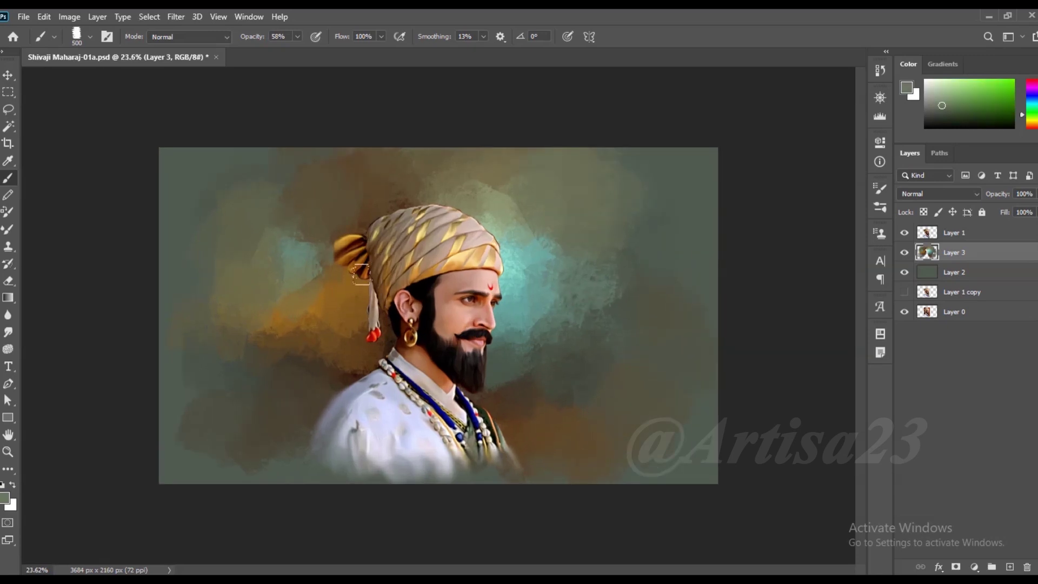
{"action": "key", "text": "bracketleft"}
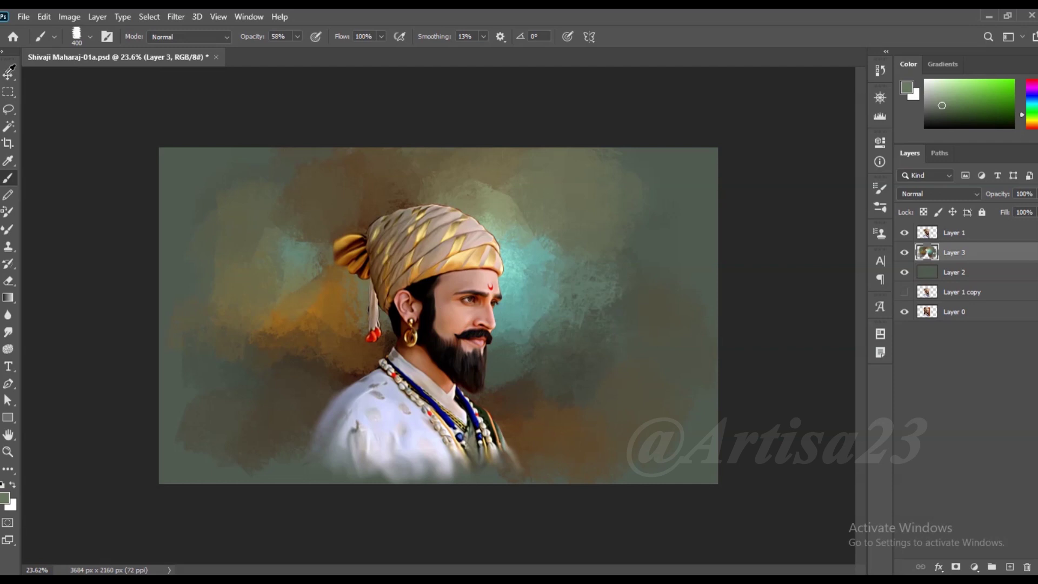
{"action": "left_click", "coordinate": [8, 75]}
{"action": "scroll", "coordinate": [582, 317], "scroll_direction": "up", "scroll_amount": 1}
{"action": "scroll", "coordinate": [582, 317], "scroll_direction": "down", "scroll_amount": 2}
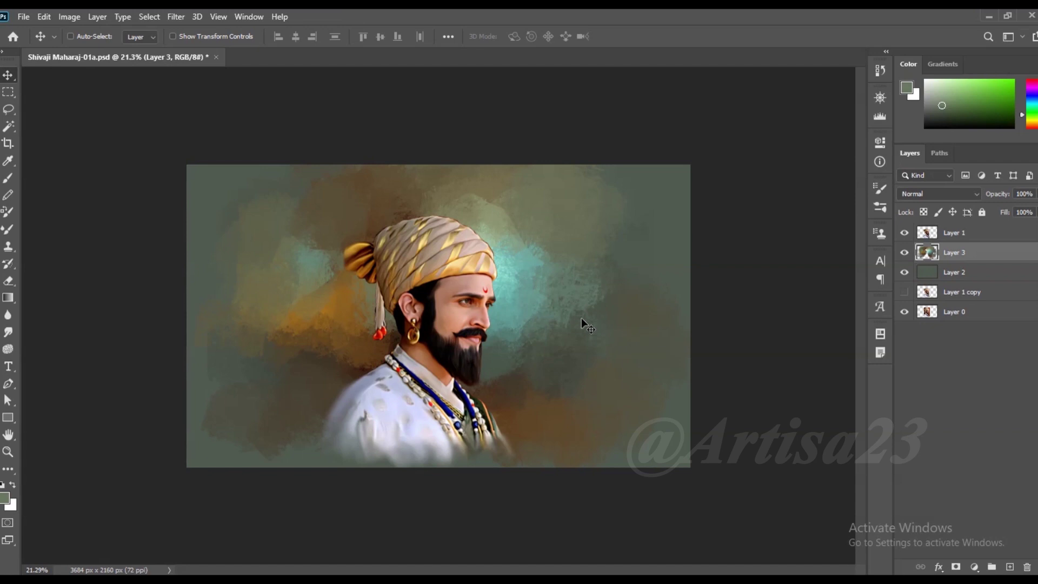
Save the painting, then sample background colours with the Brush tool.
{"action": "key", "text": "ctrl+s"}
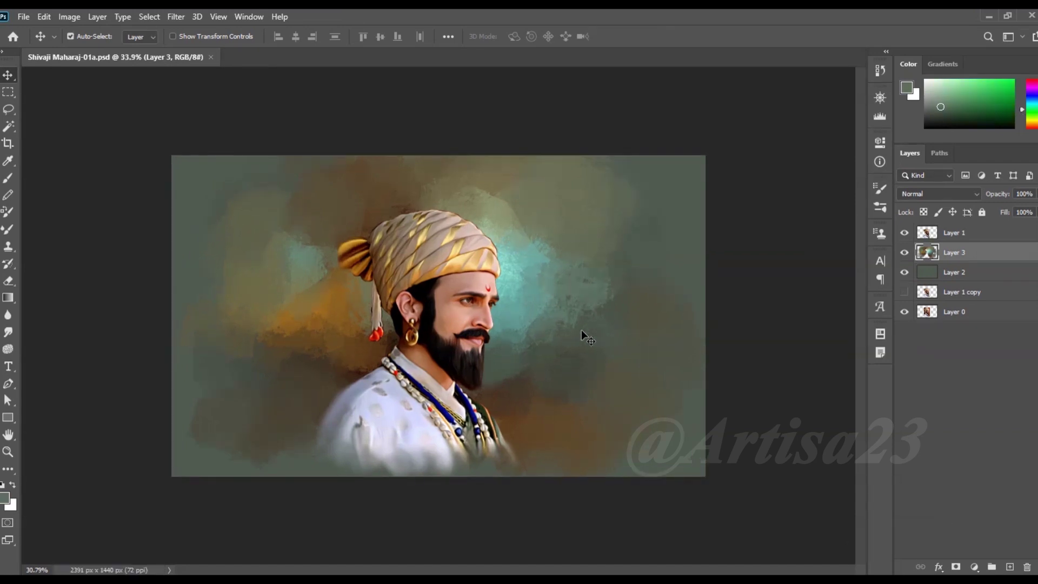
{"action": "key", "text": "b"}
{"action": "scroll", "coordinate": [598, 287], "scroll_direction": "up", "scroll_amount": 2}
{"action": "left_click", "coordinate": [636, 275], "text": "alt"}
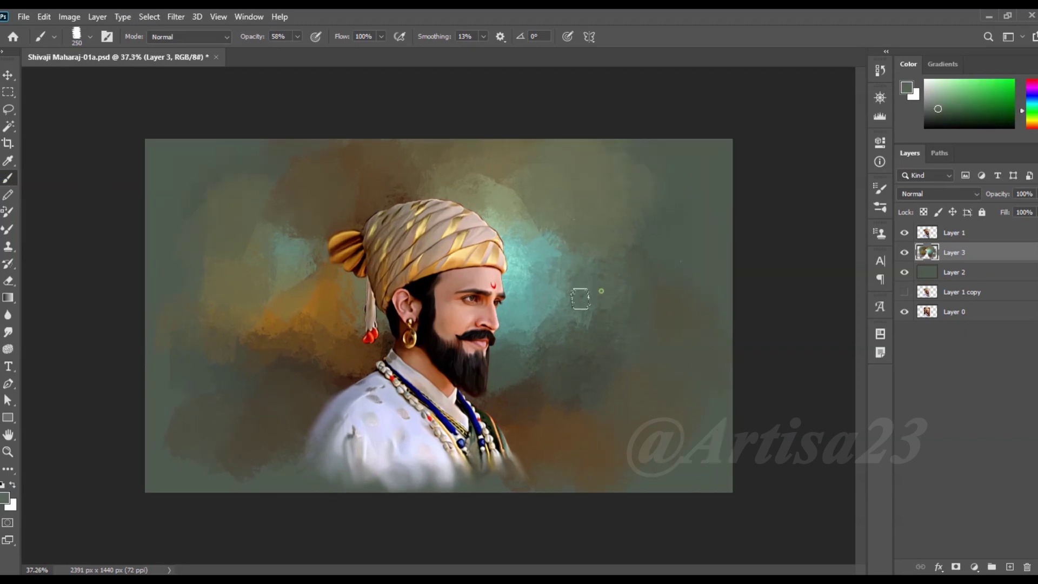
{"action": "scroll", "coordinate": [584, 297], "scroll_direction": "down", "scroll_amount": 1}
{"action": "left_click", "coordinate": [527, 273], "text": "alt"}
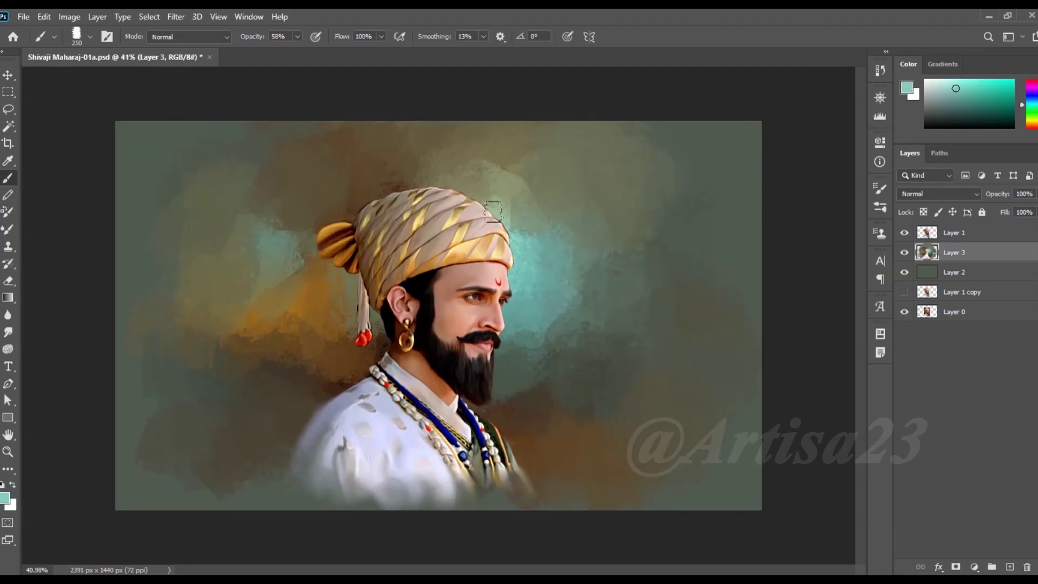
{"action": "scroll", "coordinate": [535, 195], "scroll_direction": "up", "scroll_amount": 3}
{"action": "left_click", "coordinate": [540, 162], "text": "alt"}
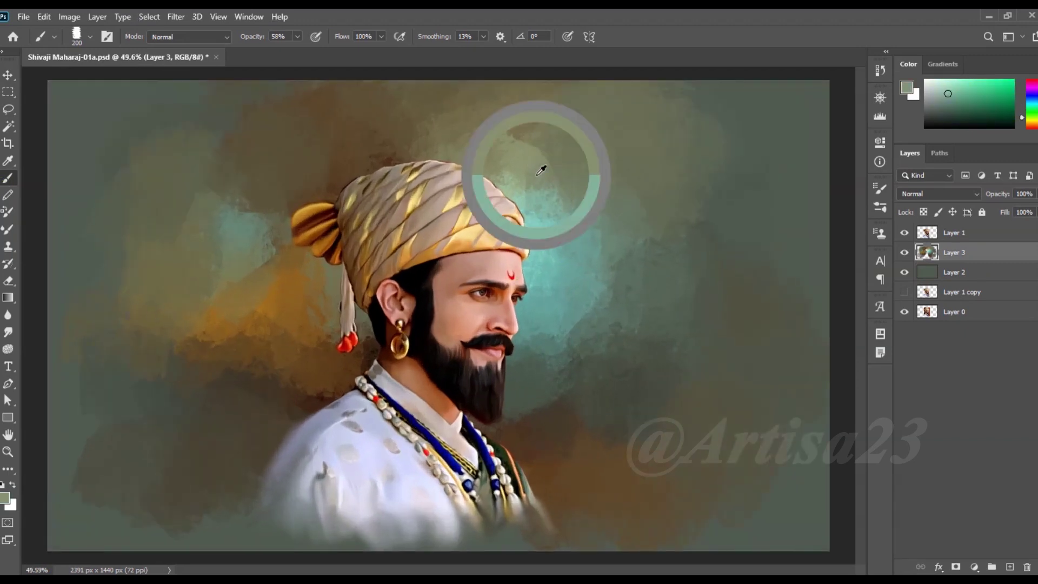
{"action": "left_click", "coordinate": [289, 234], "text": "alt"}
Paint a light teal glow above the turban.
{"action": "key", "text": "bracketright"}
{"action": "key", "text": "bracketright"}
{"action": "scroll", "coordinate": [220, 162], "scroll_direction": "down", "scroll_amount": 2}
{"action": "left_click", "coordinate": [277, 168], "text": "alt"}
{"action": "left_click", "coordinate": [679, 385], "text": "alt"}
{"action": "left_click", "coordinate": [524, 392], "text": "alt"}
{"action": "scroll", "coordinate": [522, 346], "scroll_direction": "up", "scroll_amount": 2}
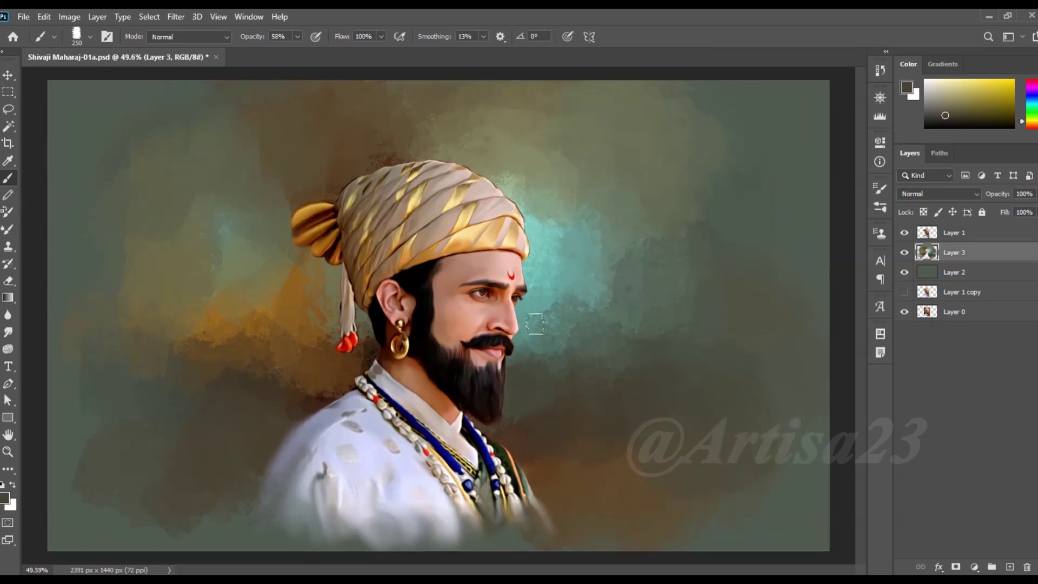
{"action": "key", "text": "bracketleft"}
{"action": "left_click", "coordinate": [560, 309], "text": "alt"}
{"action": "left_click", "coordinate": [639, 329], "text": "alt"}
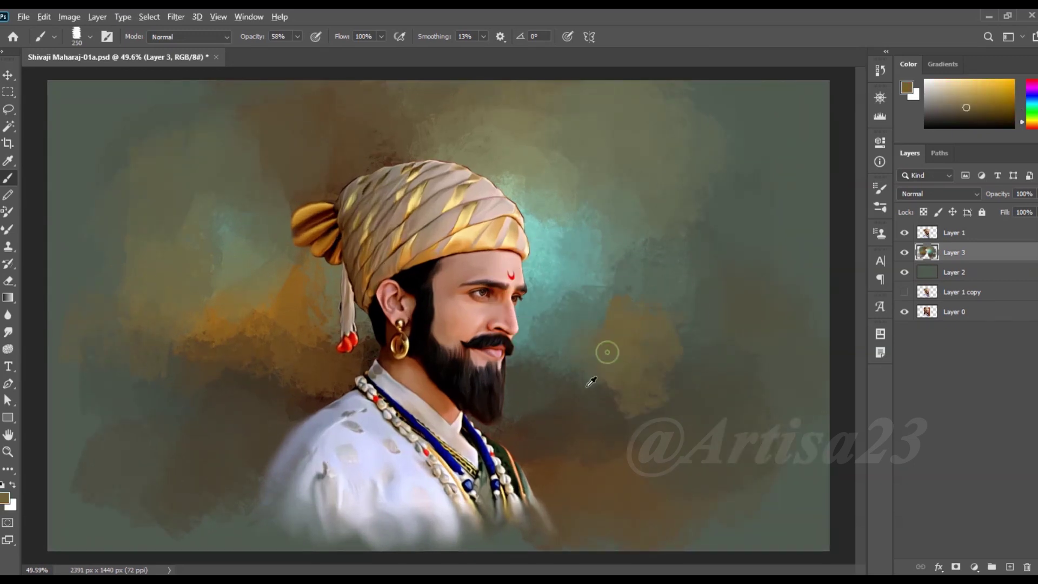
{"action": "left_click", "coordinate": [546, 231], "text": "alt"}
{"action": "left_click_drag", "start_coordinate": [514, 144], "coordinate": [542, 172]}
Paint soft teal strokes to the left of the turban.
{"action": "left_click", "coordinate": [543, 172], "text": "alt"}
{"action": "scroll", "coordinate": [543, 172], "scroll_direction": "down", "scroll_amount": 1}
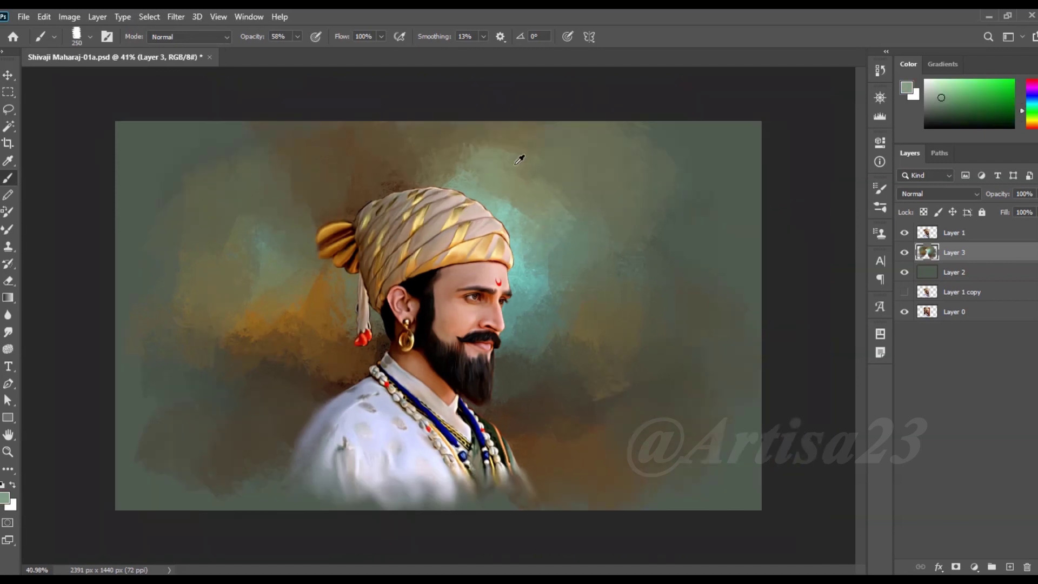
{"action": "scroll", "coordinate": [357, 235], "scroll_direction": "down", "scroll_amount": 1}
{"action": "scroll", "coordinate": [357, 235], "scroll_direction": "up", "scroll_amount": 1}
{"action": "left_click", "coordinate": [334, 217], "text": "alt"}
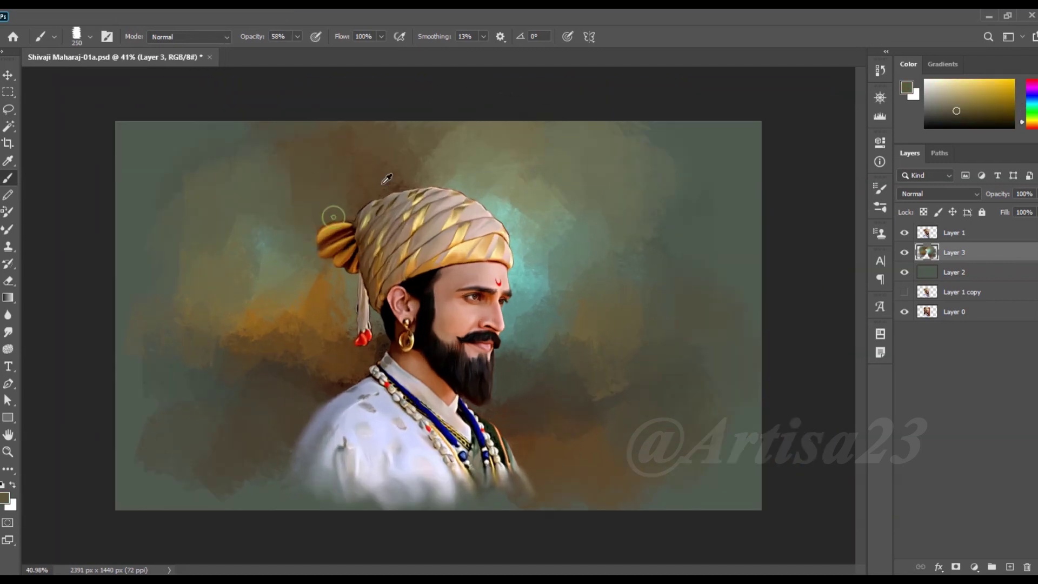
{"action": "left_click", "coordinate": [273, 227], "text": "alt"}
{"action": "mouse_move", "coordinate": [278, 213]}
{"action": "left_mouse_down"}
{"action": "mouse_move", "coordinate": [310, 203]}
{"action": "mouse_move", "coordinate": [317, 180]}
{"action": "left_mouse_up"}
Add dark brown strokes right of the jacket and in the lower-left background.
{"action": "left_click", "coordinate": [303, 254], "text": "alt"}
{"action": "left_click", "coordinate": [276, 190], "text": "alt"}
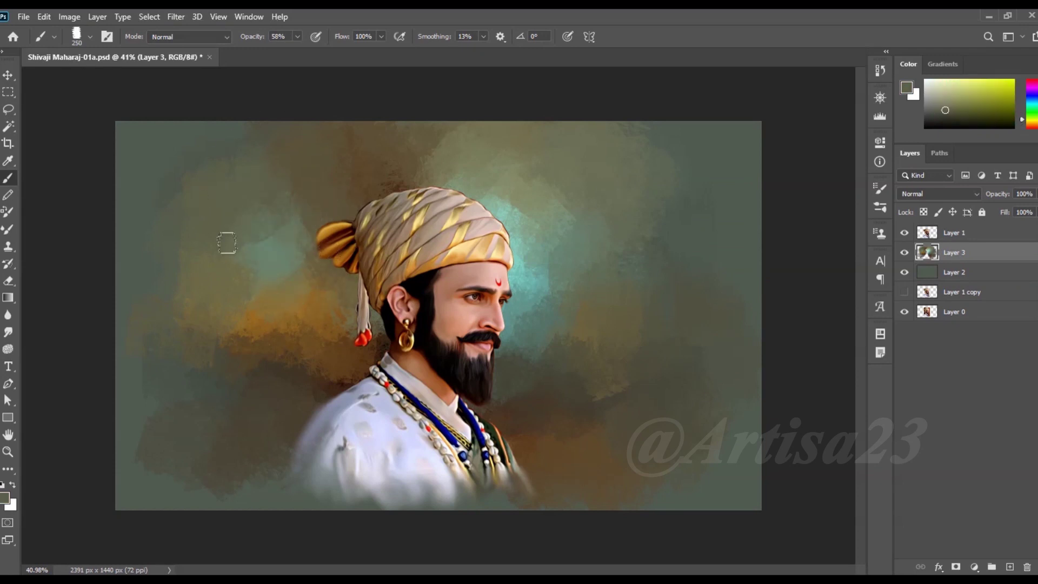
{"action": "left_click", "coordinate": [540, 427], "text": "alt"}
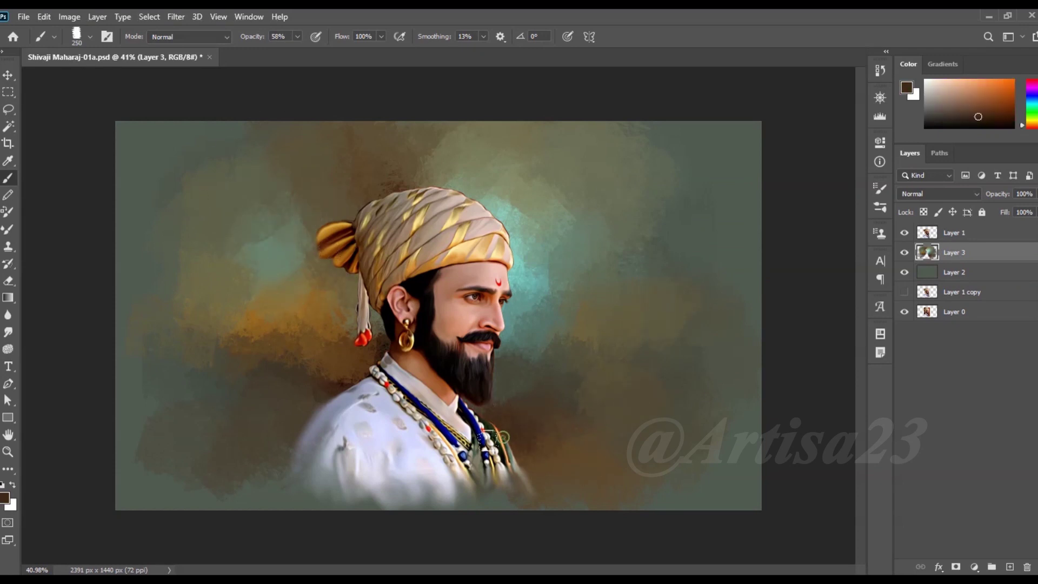
{"action": "left_click_drag", "start_coordinate": [541, 471], "coordinate": [532, 432]}
{"action": "left_click_drag", "start_coordinate": [294, 377], "coordinate": [247, 471]}
{"action": "left_click", "coordinate": [265, 343], "text": "alt"}
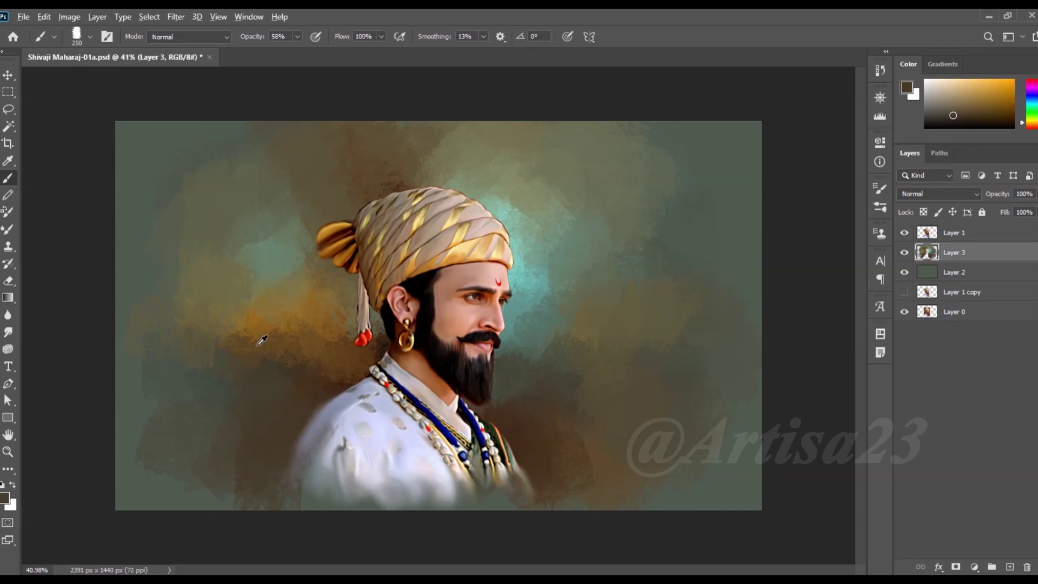
{"action": "left_click", "coordinate": [245, 132], "text": "alt"}
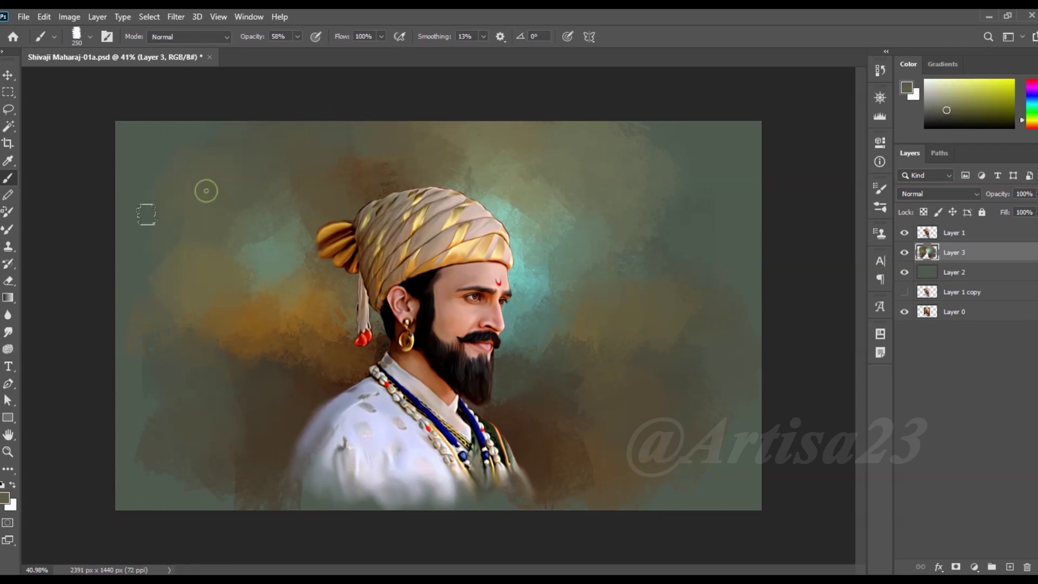
{"action": "left_click", "coordinate": [672, 213], "text": "alt"}
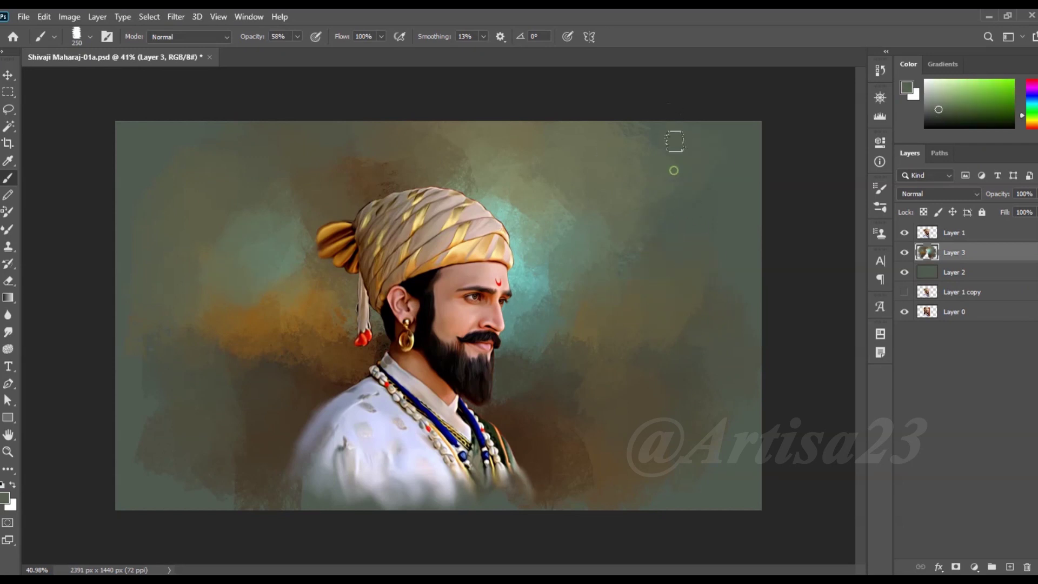
Widen the orange-brown area in the left background.
{"action": "left_click", "coordinate": [573, 333], "text": "alt"}
{"action": "left_click", "coordinate": [246, 363], "text": "alt"}
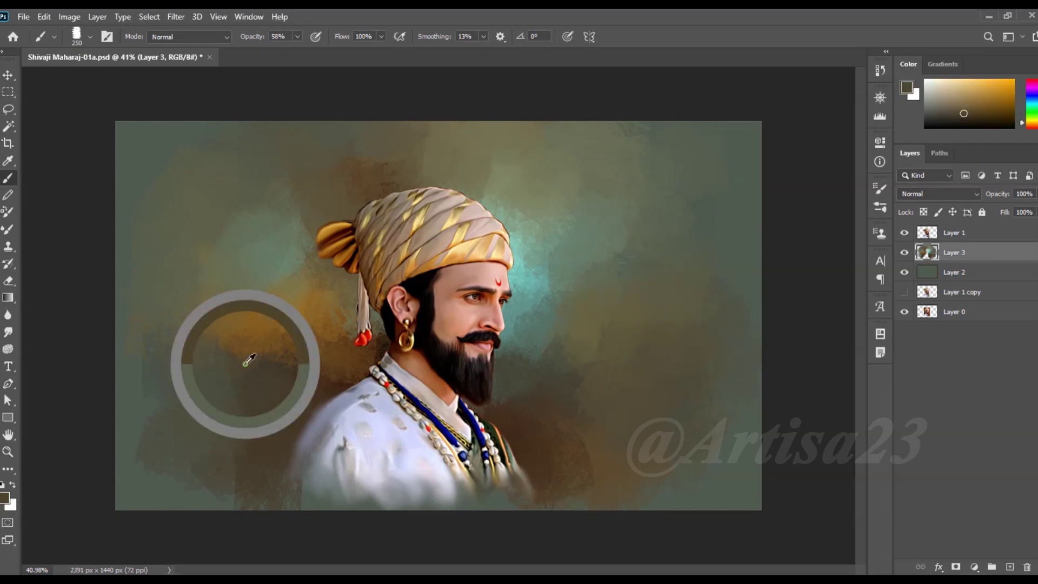
{"action": "left_click", "coordinate": [638, 464], "text": "alt"}
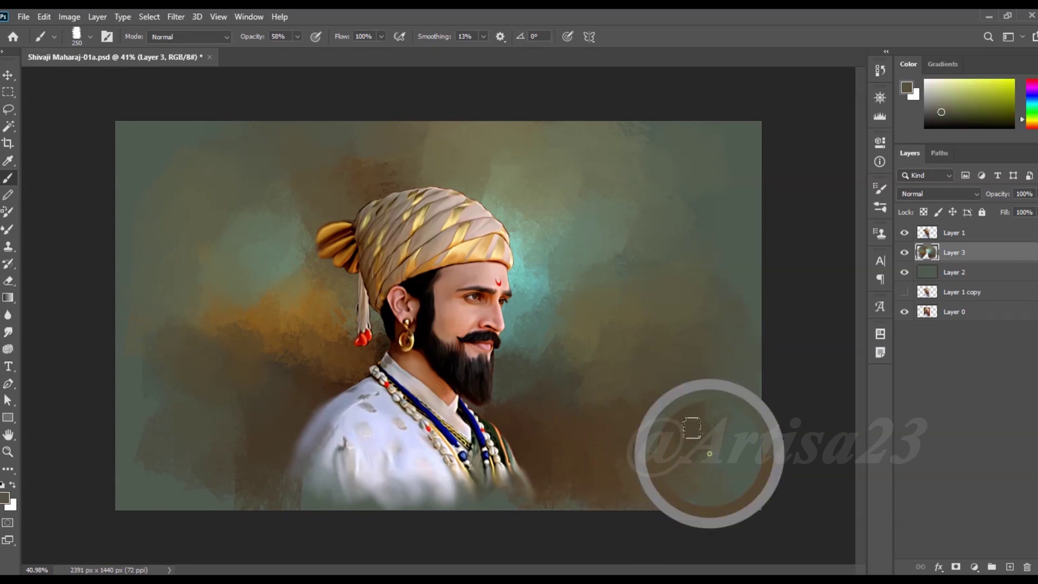
{"action": "left_click", "coordinate": [302, 209], "text": "alt"}
{"action": "left_click", "coordinate": [250, 308], "text": "alt"}
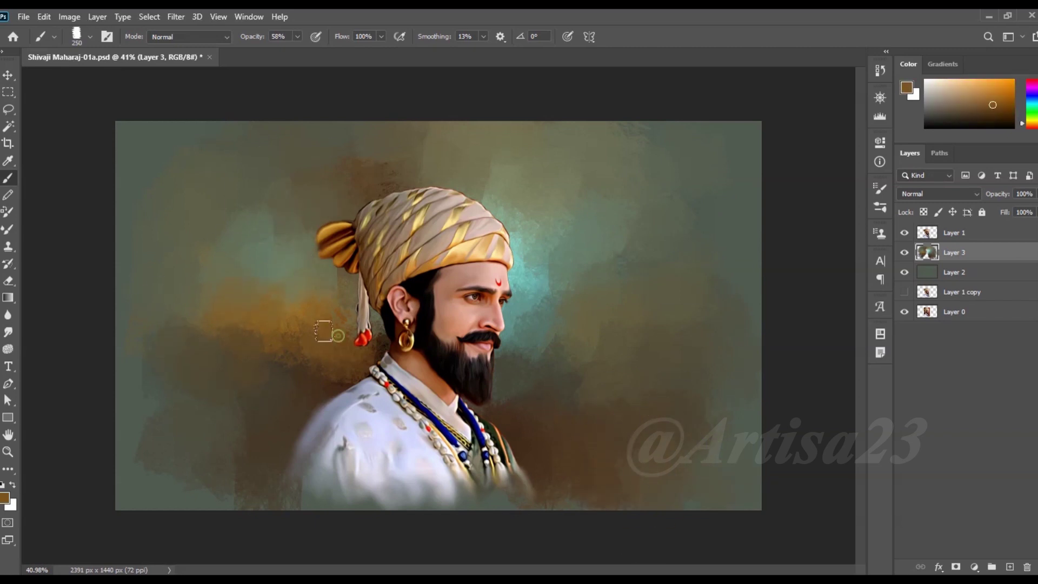
{"action": "left_click", "coordinate": [329, 369], "text": "alt"}
{"action": "mouse_move", "coordinate": [278, 309]}
{"action": "left_mouse_down"}
{"action": "mouse_move", "coordinate": [238, 296]}
{"action": "mouse_move", "coordinate": [282, 315]}
{"action": "left_mouse_up"}
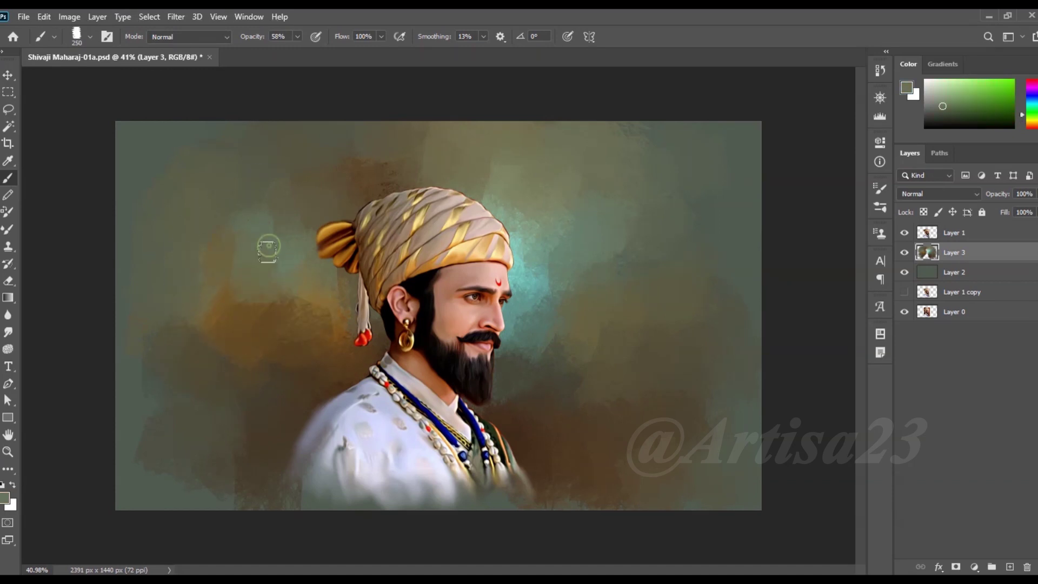
Paint dark brown behind the upper left of the turban.
{"action": "left_click", "coordinate": [268, 247], "text": "alt"}
{"action": "left_click", "coordinate": [315, 246], "text": "alt"}
{"action": "left_click", "coordinate": [351, 231], "text": "alt"}
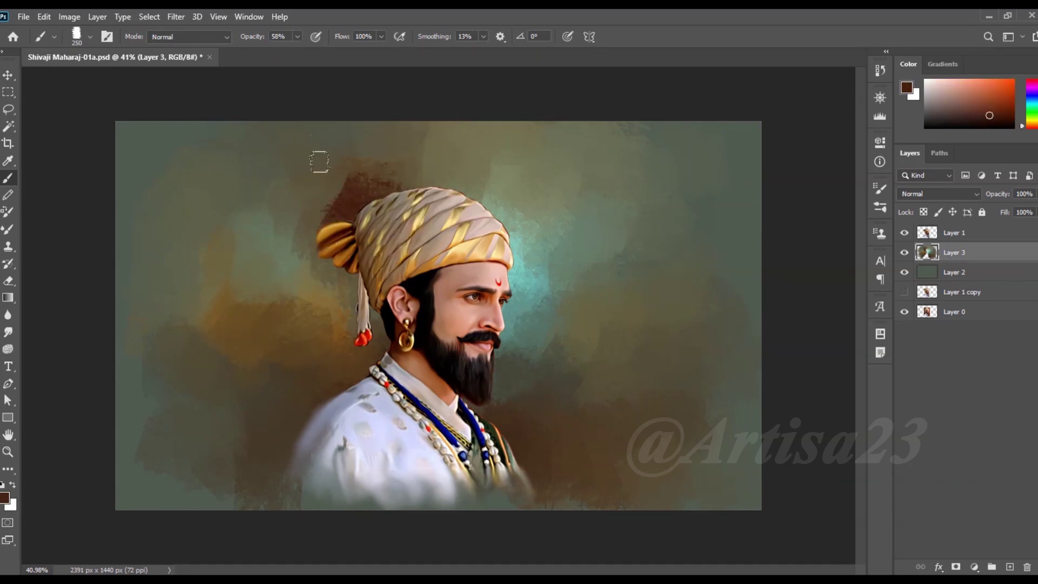
{"action": "left_click_drag", "start_coordinate": [324, 158], "coordinate": [300, 238]}
{"action": "left_click", "coordinate": [349, 362], "text": "alt"}
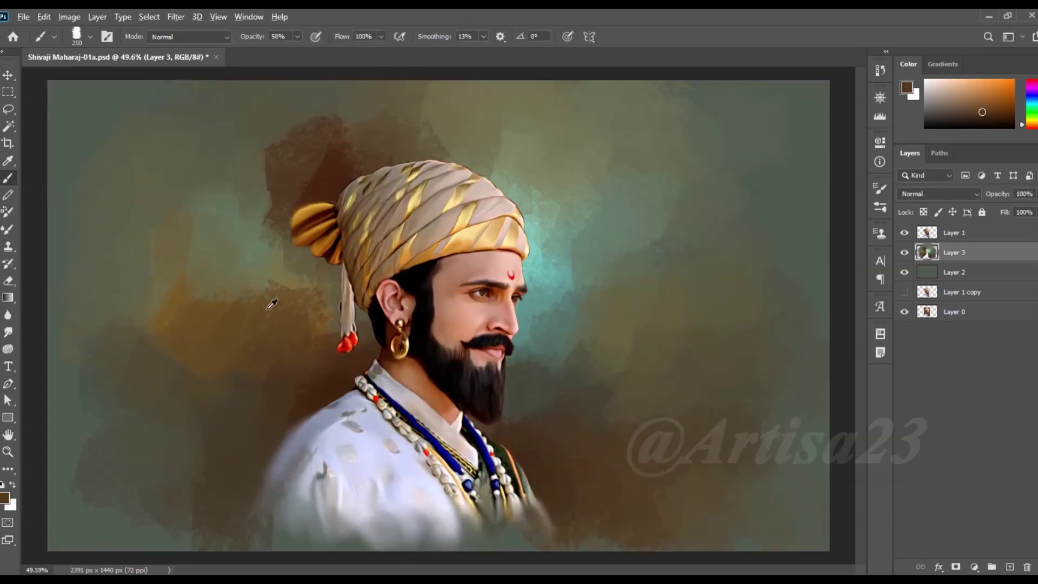
Sample teal, reddish-brown and muted grey-green colours from the background.
{"action": "left_click", "coordinate": [552, 320], "text": "alt"}
{"action": "left_click", "coordinate": [330, 254], "text": "alt"}
{"action": "left_click", "coordinate": [304, 301], "text": "alt"}
{"action": "left_click", "coordinate": [215, 297], "text": "alt"}
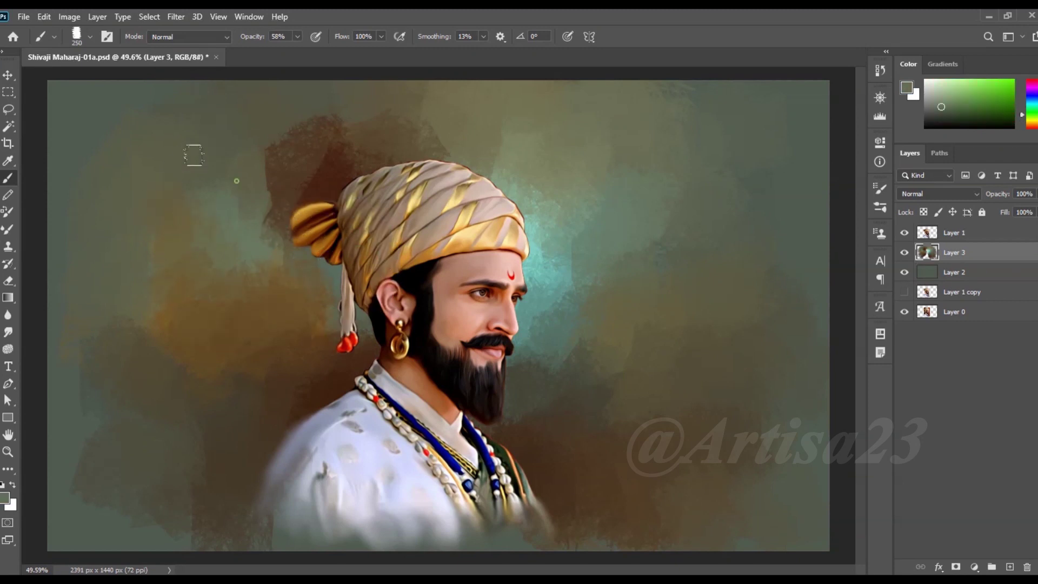
{"action": "scroll", "coordinate": [303, 146], "scroll_direction": "down", "scroll_amount": 1}
{"action": "left_click", "coordinate": [442, 158], "text": "alt"}
{"action": "left_click", "coordinate": [163, 153], "text": "alt"}
{"action": "left_click", "coordinate": [167, 299], "text": "alt"}
{"action": "left_click", "coordinate": [567, 347], "text": "alt"}
{"action": "left_click", "coordinate": [540, 323], "text": "alt"}
Paint a cream stroke behind the turban, then cover it with teal.
{"action": "left_click", "coordinate": [558, 336], "text": "alt"}
{"action": "left_click", "coordinate": [595, 292], "text": "alt"}
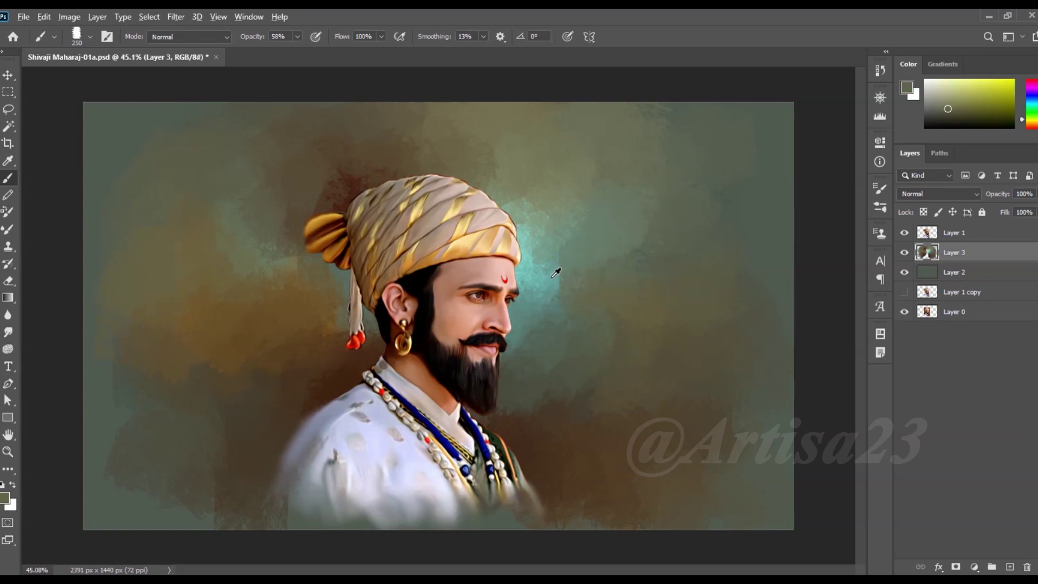
{"action": "left_click", "coordinate": [473, 221], "text": "alt"}
{"action": "left_click_drag", "start_coordinate": [535, 205], "coordinate": [519, 243]}
{"action": "left_click", "coordinate": [562, 254], "text": "alt"}
{"action": "left_click_drag", "start_coordinate": [518, 200], "coordinate": [546, 281]}
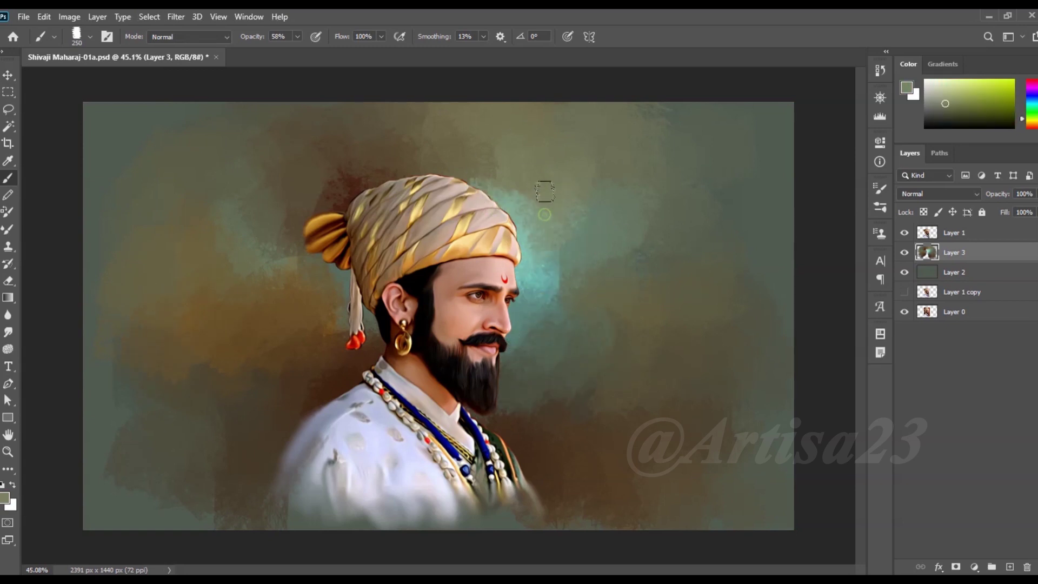
{"action": "left_click", "coordinate": [557, 232], "text": "alt"}
{"action": "left_click_drag", "start_coordinate": [541, 222], "coordinate": [533, 271]}
Sample grey-green, olive and dark brown colours, then switch to Layer 1.
{"action": "left_click", "coordinate": [600, 292], "text": "alt"}
{"action": "left_click", "coordinate": [637, 290], "text": "alt"}
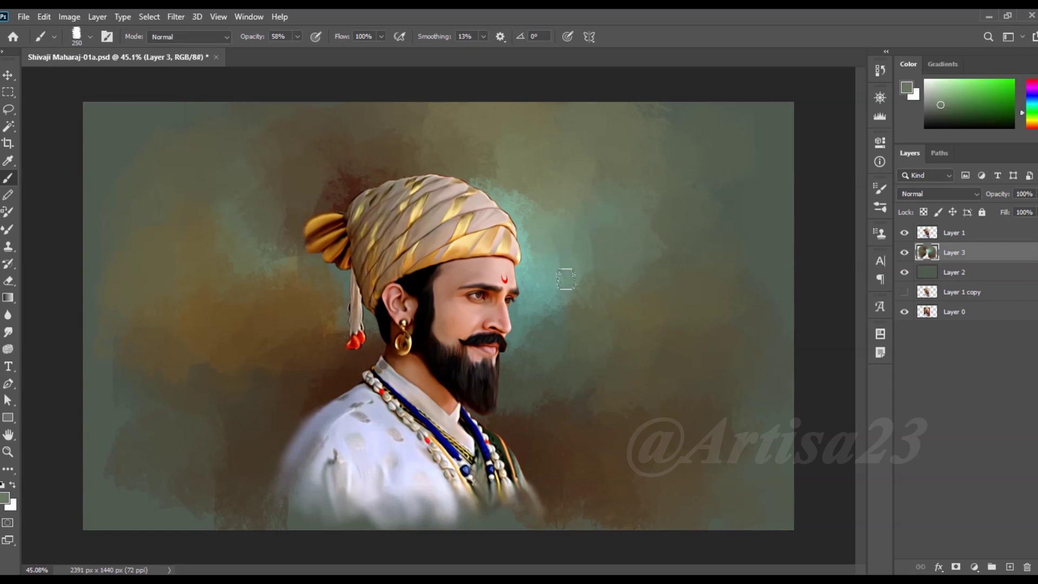
{"action": "scroll", "coordinate": [595, 325], "scroll_direction": "down", "scroll_amount": 1}
{"action": "left_click", "coordinate": [346, 265], "text": "alt"}
{"action": "left_click", "coordinate": [309, 254], "text": "alt"}
{"action": "left_click", "coordinate": [305, 202], "text": "alt"}
{"action": "left_click", "coordinate": [317, 167], "text": "alt"}
{"action": "left_click", "coordinate": [582, 475], "text": "alt"}
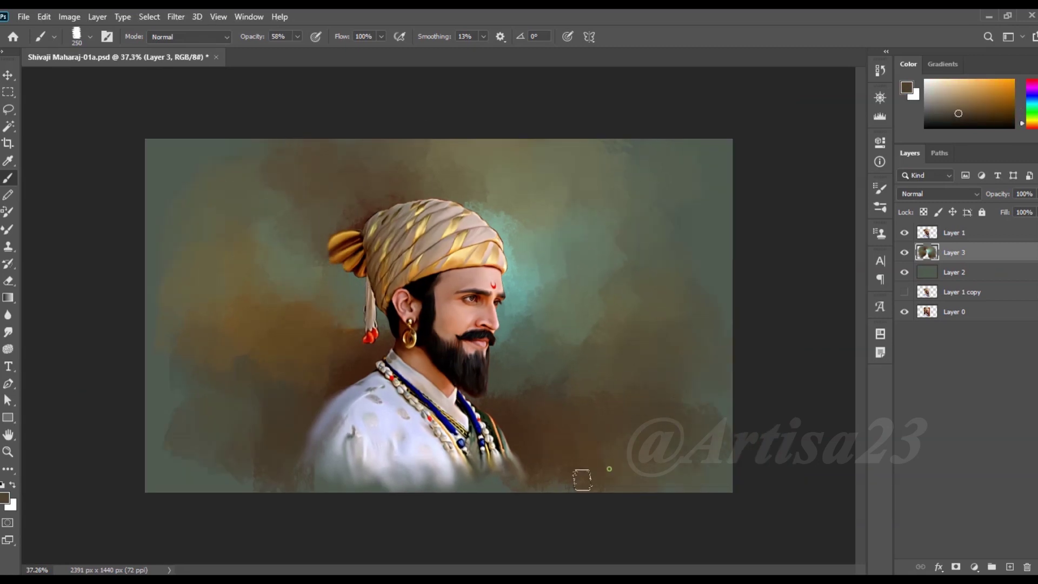
{"action": "scroll", "coordinate": [695, 447], "scroll_direction": "up", "scroll_amount": 2}
{"action": "key", "text": "alt+]"}
Smooth the robe's lower edge with an enlarged Smudge brush.
{"action": "scroll", "coordinate": [695, 447], "scroll_direction": "down", "scroll_amount": 1}
{"action": "left_click", "coordinate": [8, 332]}
{"action": "scroll", "coordinate": [370, 453], "scroll_direction": "up", "scroll_amount": 1}
{"action": "key", "text": "bracketright"}
{"action": "key", "text": "bracketright"}
{"action": "key", "text": "bracketright"}
{"action": "left_click_drag", "start_coordinate": [261, 528], "coordinate": [522, 530]}
{"action": "scroll", "coordinate": [259, 527], "scroll_direction": "up", "scroll_amount": 1}
{"action": "scroll", "coordinate": [259, 527], "scroll_direction": "down", "scroll_amount": 1}
{"action": "scroll", "coordinate": [260, 527], "scroll_direction": "up", "scroll_amount": 1}
Add a new empty layer at the top and begin renaming it.
{"action": "left_click", "coordinate": [1009, 567]}
{"action": "double_click", "coordinate": [954, 231]}
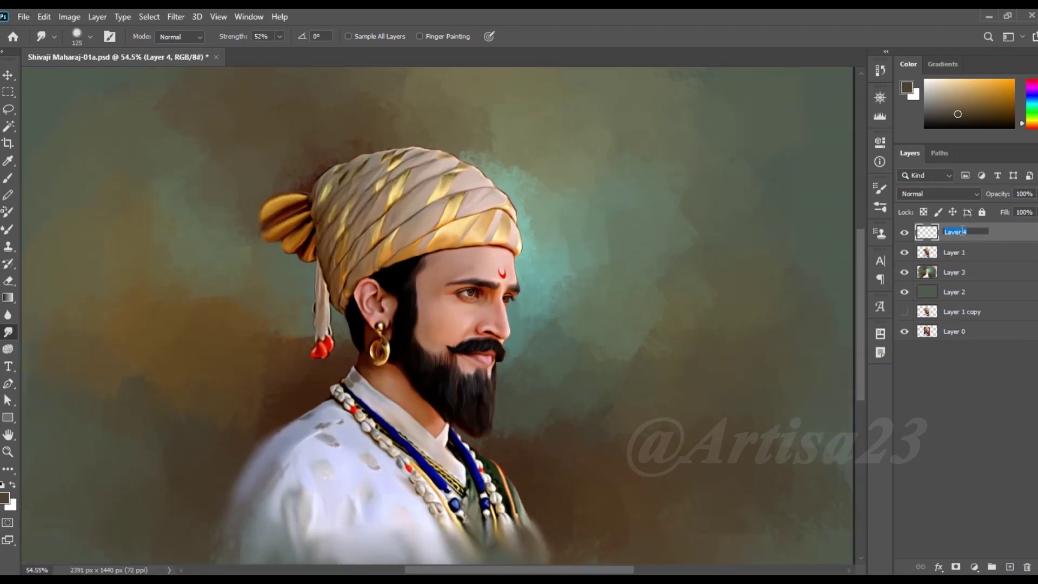
{"action": "scroll", "coordinate": [457, 287], "scroll_direction": "up", "scroll_amount": 3}
Select a fine hair brush from the brush presets in Brush Settings.
{"action": "key", "text": "v"}
{"action": "key", "text": "b"}
{"action": "left_click", "coordinate": [106, 38]}
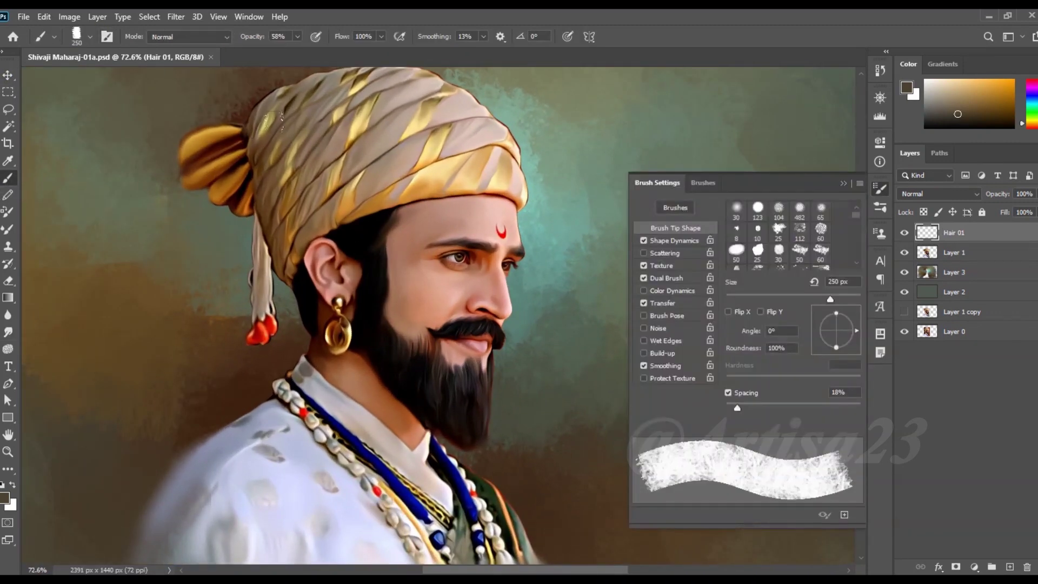
{"action": "left_click", "coordinate": [703, 183]}
{"action": "left_click", "coordinate": [789, 281]}
{"action": "key", "text": "F5"}
{"action": "scroll", "coordinate": [507, 205], "scroll_direction": "down", "scroll_amount": 1}
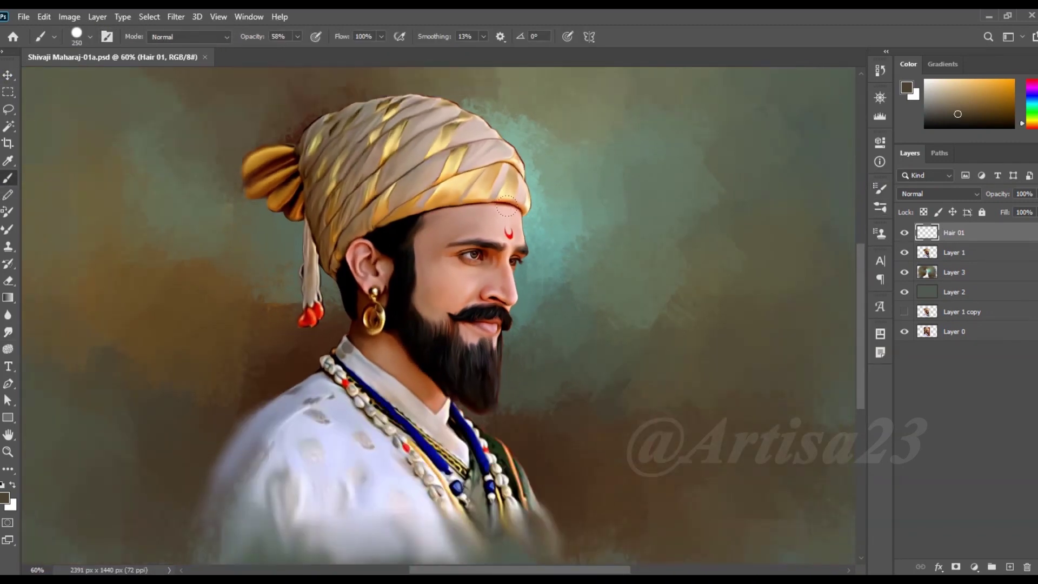
{"action": "scroll", "coordinate": [475, 332], "scroll_direction": "up", "scroll_amount": 3, "text": "alt"}
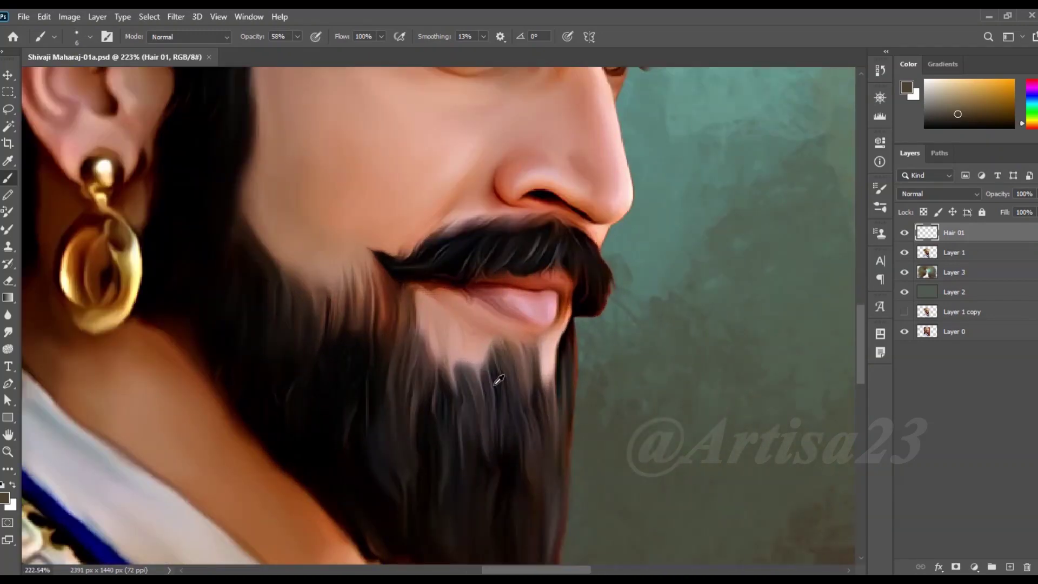
Paint a dark moustache strand, then sample a brownish-orange hair colour.
{"action": "left_click", "coordinate": [546, 245], "text": "alt"}
{"action": "scroll", "coordinate": [546, 245], "scroll_direction": "up", "scroll_amount": 2, "text": "alt"}
{"action": "mouse_move", "coordinate": [566, 277]}
{"action": "left_mouse_down"}
{"action": "mouse_move", "coordinate": [538, 313]}
{"action": "mouse_move", "coordinate": [376, 325]}
{"action": "mouse_move", "coordinate": [313, 303]}
{"action": "left_mouse_up"}
{"action": "left_click", "coordinate": [567, 283], "text": "alt"}
{"action": "scroll", "coordinate": [593, 315], "scroll_direction": "down", "scroll_amount": 1, "text": "alt"}
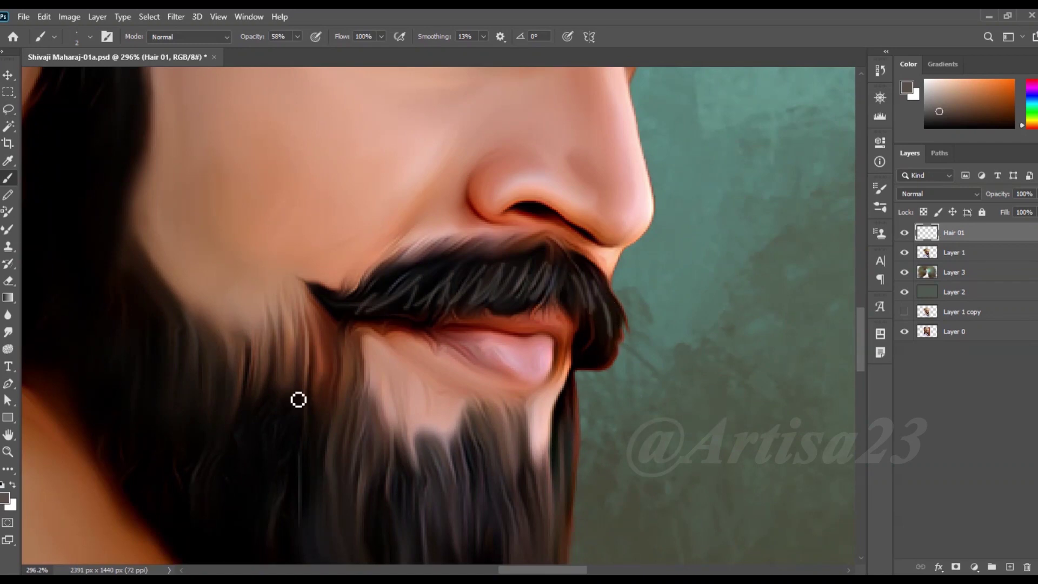
{"action": "scroll", "coordinate": [351, 400], "scroll_direction": "down", "scroll_amount": 1}
{"action": "scroll", "coordinate": [354, 417], "scroll_direction": "down", "scroll_amount": 1}
Paint brownish-orange hair strands down the beard.
{"action": "left_click_drag", "start_coordinate": [476, 363], "coordinate": [486, 441]}
{"action": "scroll", "coordinate": [498, 433], "scroll_direction": "down", "scroll_amount": 1}
{"action": "left_click_drag", "start_coordinate": [473, 389], "coordinate": [473, 465]}
{"action": "left_click_drag", "start_coordinate": [454, 405], "coordinate": [455, 508]}
{"action": "left_click_drag", "start_coordinate": [507, 414], "coordinate": [514, 508]}
{"action": "left_click_drag", "start_coordinate": [498, 449], "coordinate": [495, 546]}
{"action": "scroll", "coordinate": [496, 517], "scroll_direction": "down", "scroll_amount": 1}
{"action": "left_click_drag", "start_coordinate": [470, 424], "coordinate": [427, 420]}
{"action": "left_click_drag", "start_coordinate": [535, 412], "coordinate": [540, 514]}
Add thin hair strands across the lower beard.
{"action": "left_click_drag", "start_coordinate": [450, 506], "coordinate": [448, 535]}
{"action": "mouse_move", "coordinate": [389, 368]}
{"action": "left_mouse_down"}
{"action": "mouse_move", "coordinate": [388, 459]}
{"action": "mouse_move", "coordinate": [414, 517]}
{"action": "left_mouse_up"}
{"action": "scroll", "coordinate": [424, 375], "scroll_direction": "down", "scroll_amount": 1}
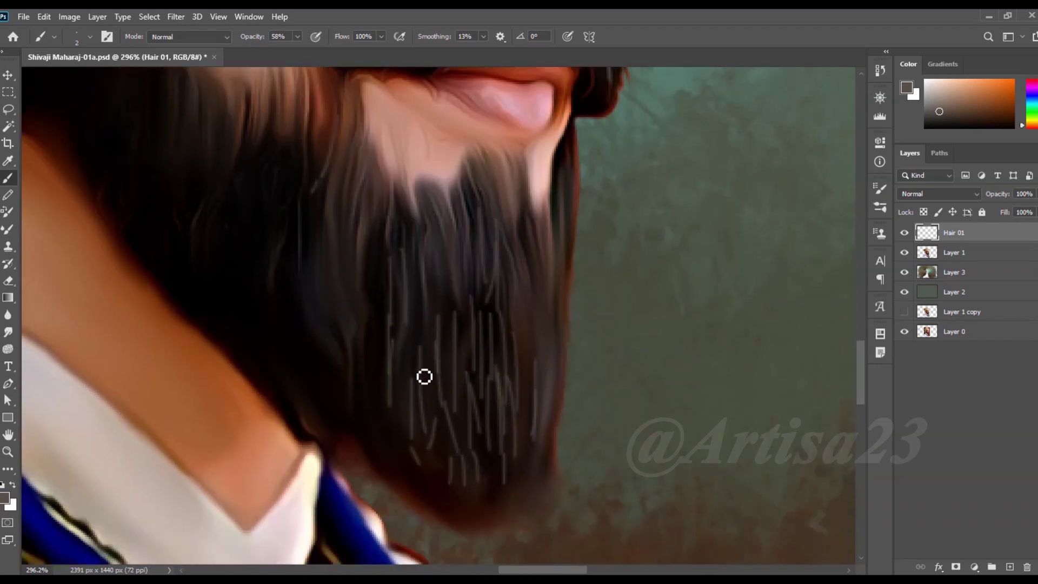
{"action": "left_click_drag", "start_coordinate": [352, 307], "coordinate": [357, 364]}
{"action": "scroll", "coordinate": [335, 339], "scroll_direction": "down", "scroll_amount": 3}
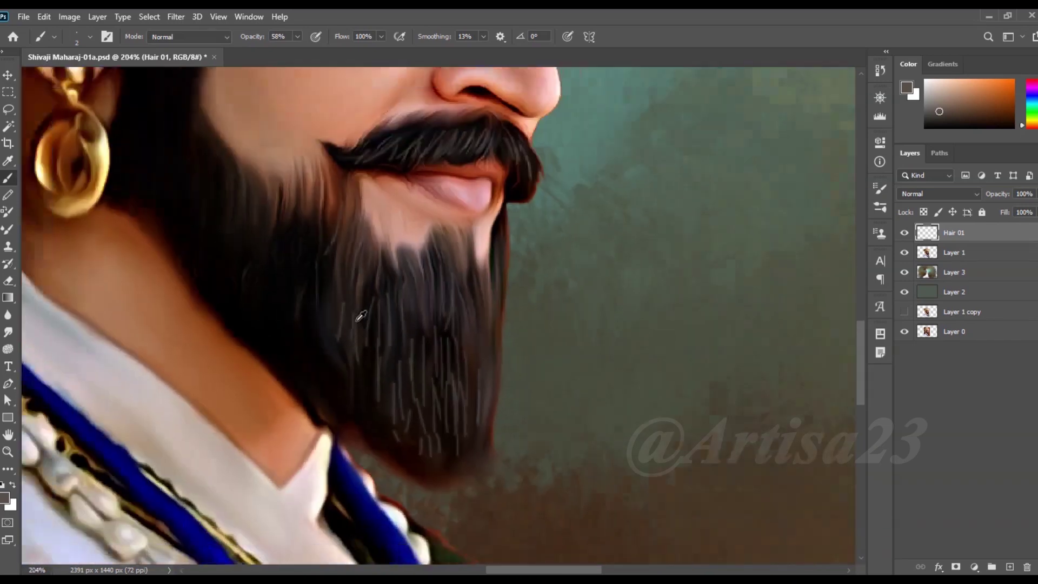
{"action": "scroll", "coordinate": [334, 343], "scroll_direction": "up", "scroll_amount": 2}
{"action": "scroll", "coordinate": [280, 240], "scroll_direction": "up", "scroll_amount": 2}
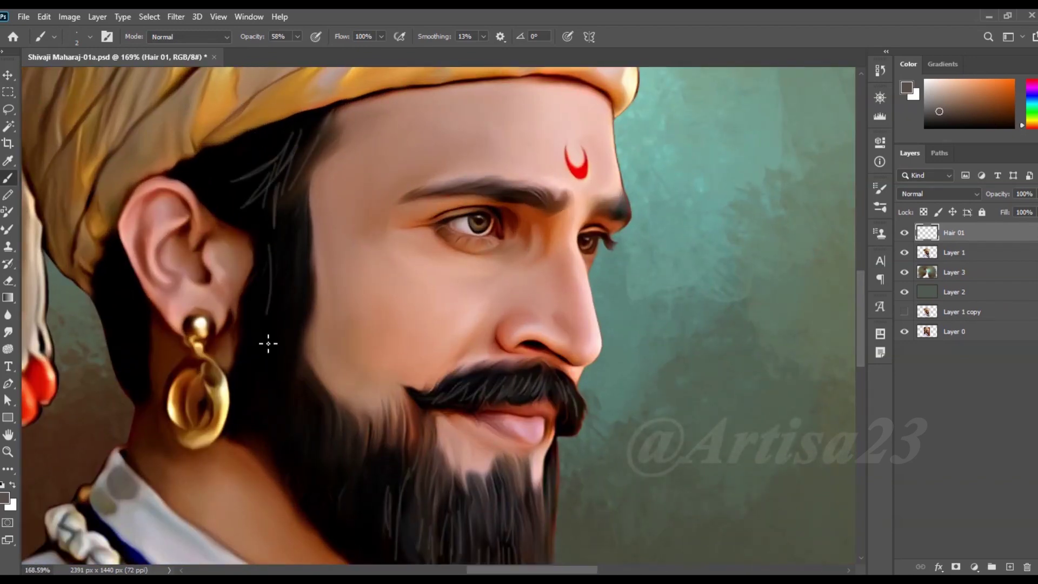
{"action": "scroll", "coordinate": [268, 344], "scroll_direction": "down", "scroll_amount": 3}
{"action": "scroll", "coordinate": [337, 195], "scroll_direction": "up", "scroll_amount": 4}
Sample darker brown hair tones and paint strands along the sideburns.
{"action": "left_click", "coordinate": [337, 195], "text": "alt"}
{"action": "scroll", "coordinate": [310, 228], "scroll_direction": "up", "scroll_amount": 2}
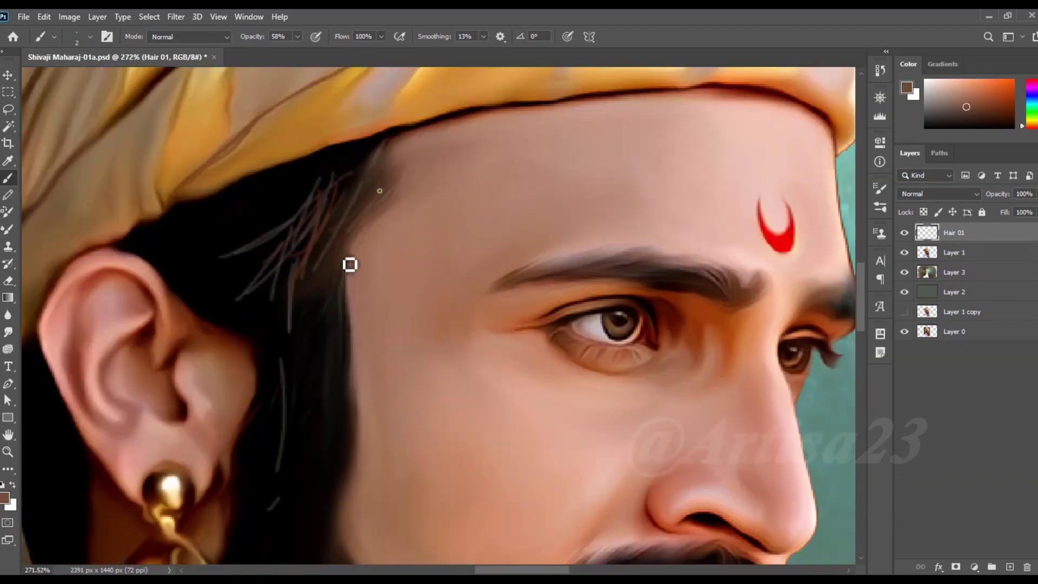
{"action": "scroll", "coordinate": [357, 367], "scroll_direction": "up", "scroll_amount": 2}
{"action": "scroll", "coordinate": [361, 385], "scroll_direction": "down", "scroll_amount": 2}
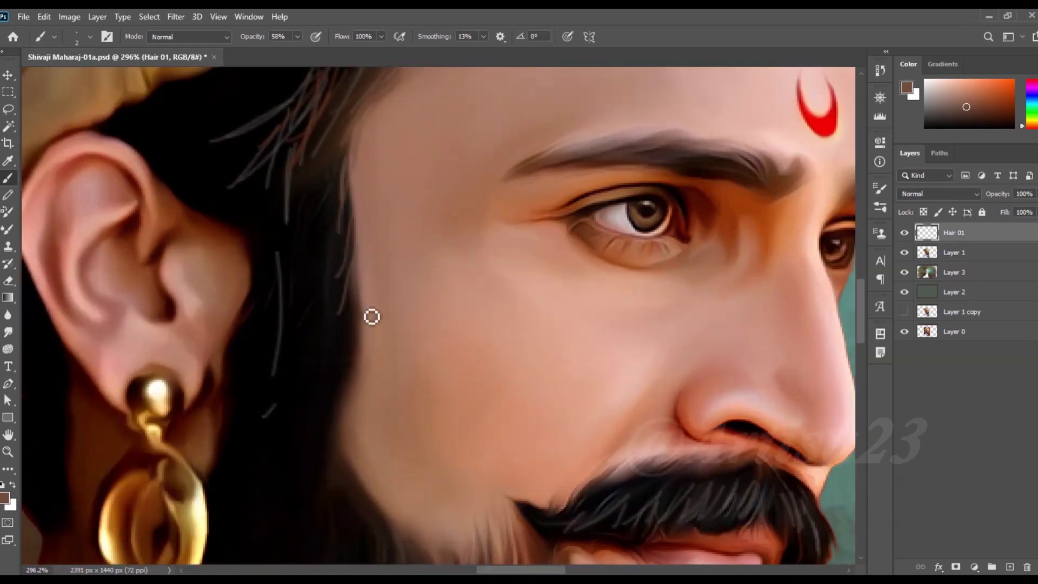
{"action": "scroll", "coordinate": [371, 316], "scroll_direction": "down", "scroll_amount": 1}
{"action": "scroll", "coordinate": [379, 303], "scroll_direction": "up", "scroll_amount": 2}
{"action": "left_click", "coordinate": [394, 410], "text": "alt"}
{"action": "scroll", "coordinate": [362, 407], "scroll_direction": "down", "scroll_amount": 1}
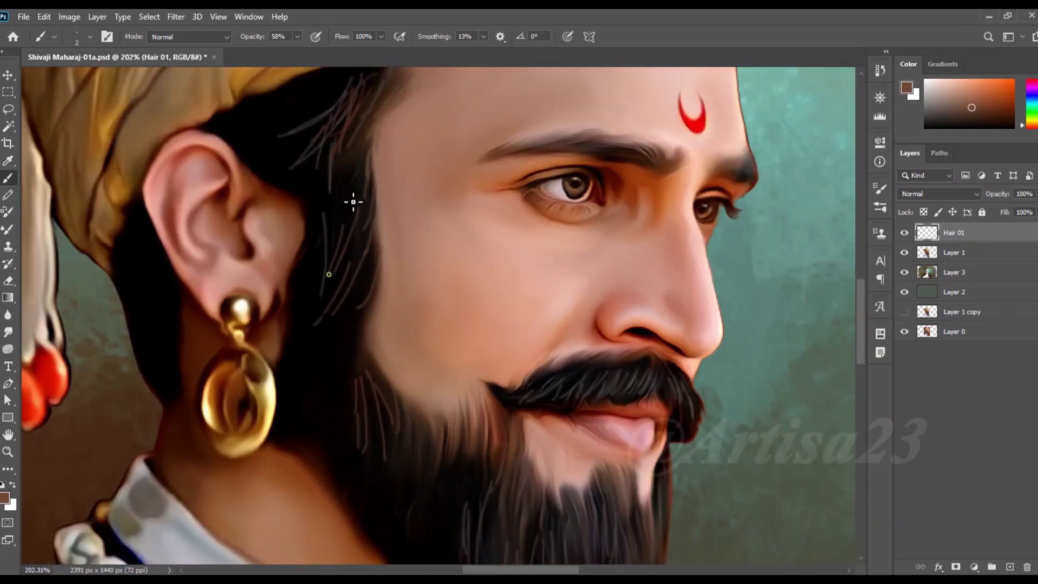
{"action": "scroll", "coordinate": [371, 116], "scroll_direction": "up", "scroll_amount": 1}
{"action": "scroll", "coordinate": [134, 286], "scroll_direction": "up", "scroll_amount": 1}
{"action": "left_click_drag", "start_coordinate": [208, 254], "coordinate": [194, 343]}
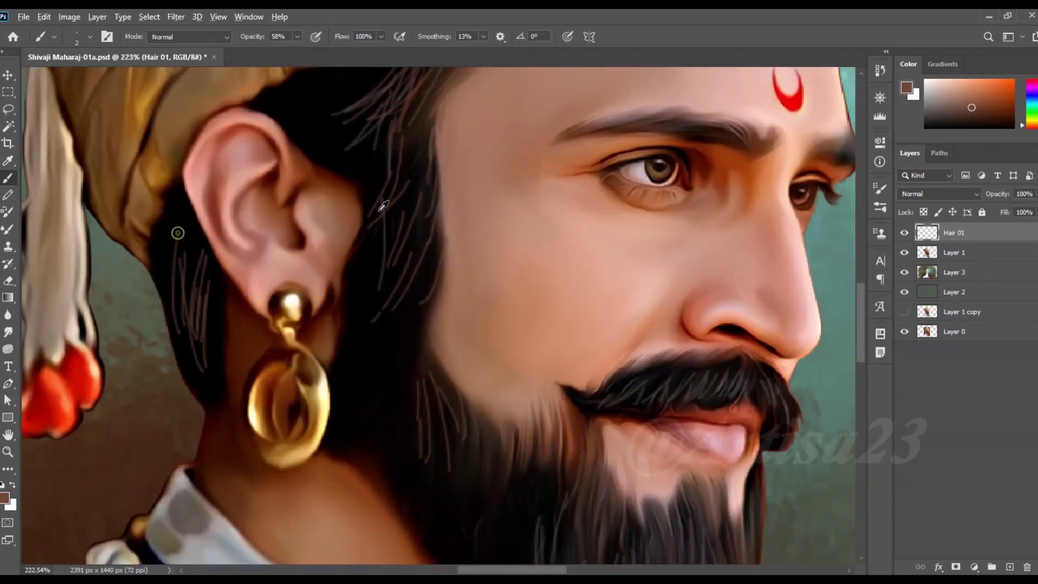
{"action": "scroll", "coordinate": [459, 379], "scroll_direction": "down", "scroll_amount": 1}
{"action": "left_click_drag", "start_coordinate": [465, 373], "coordinate": [454, 438]}
Paint brown hair strands on the beard near the ear and cheeks.
{"action": "left_click_drag", "start_coordinate": [475, 400], "coordinate": [471, 490]}
{"action": "scroll", "coordinate": [474, 451], "scroll_direction": "up", "scroll_amount": 1}
{"action": "left_click_drag", "start_coordinate": [400, 249], "coordinate": [379, 379]}
{"action": "scroll", "coordinate": [398, 245], "scroll_direction": "down", "scroll_amount": 1}
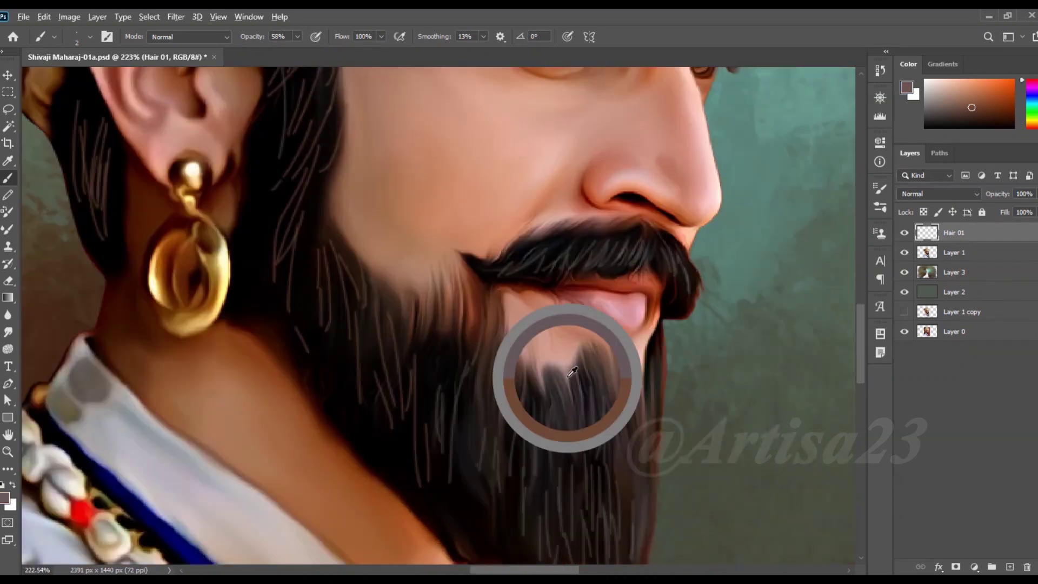
{"action": "left_click_drag", "start_coordinate": [579, 373], "coordinate": [573, 475]}
{"action": "left_click_drag", "start_coordinate": [600, 400], "coordinate": [622, 489]}
{"action": "scroll", "coordinate": [515, 371], "scroll_direction": "down", "scroll_amount": 1}
{"action": "scroll", "coordinate": [635, 321], "scroll_direction": "up", "scroll_amount": 2}
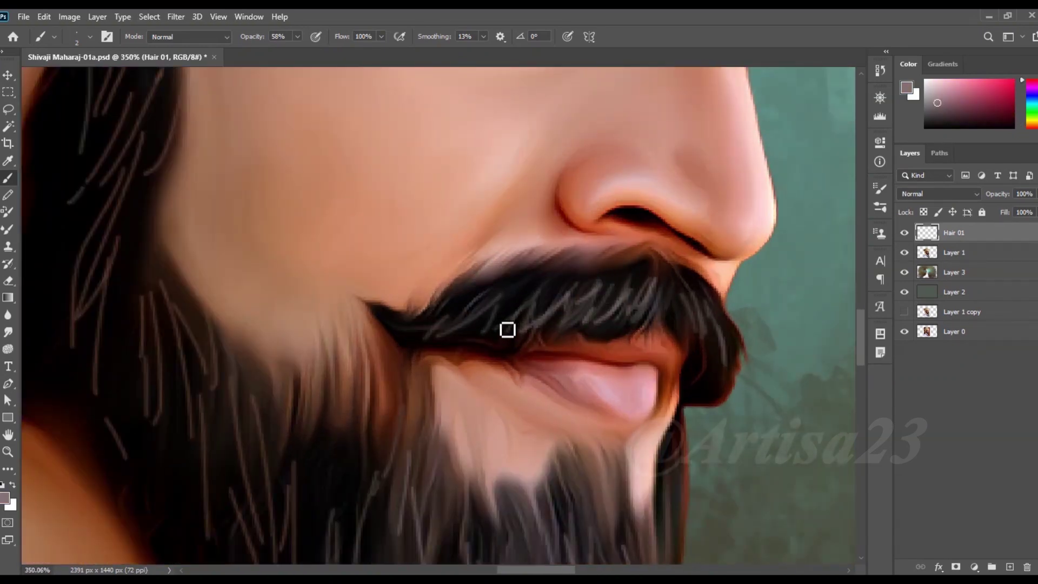
Sample a new colour for the moustache strands.
{"action": "scroll", "coordinate": [594, 352], "scroll_direction": "down", "scroll_amount": 2}
{"action": "scroll", "coordinate": [525, 404], "scroll_direction": "down", "scroll_amount": 1}
{"action": "scroll", "coordinate": [436, 190], "scroll_direction": "up", "scroll_amount": 2}
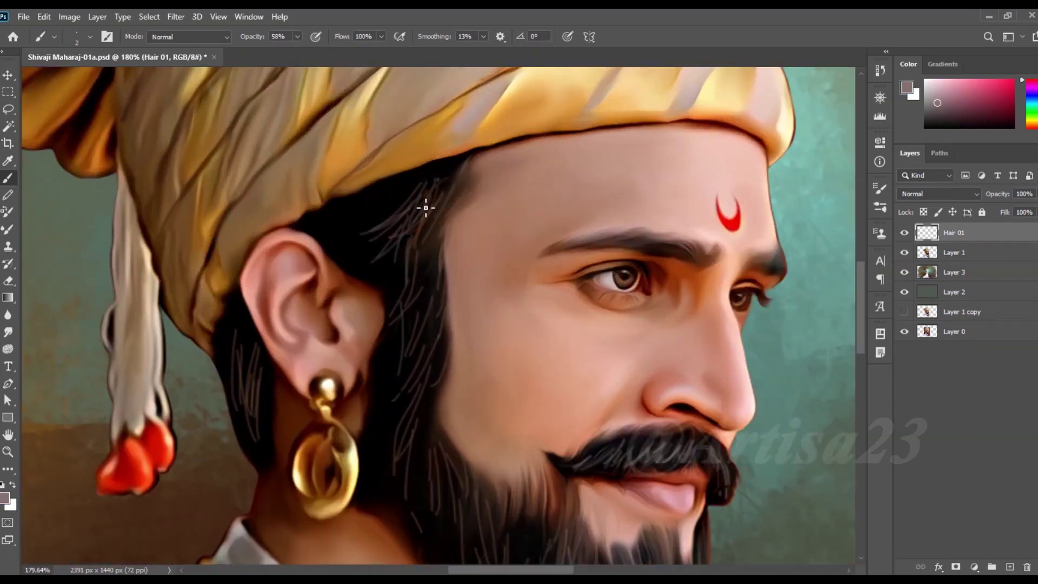
{"action": "scroll", "coordinate": [697, 265], "scroll_direction": "up", "scroll_amount": 2}
{"action": "scroll", "coordinate": [698, 264], "scroll_direction": "up", "scroll_amount": 2}
{"action": "scroll", "coordinate": [527, 257], "scroll_direction": "down", "scroll_amount": 3}
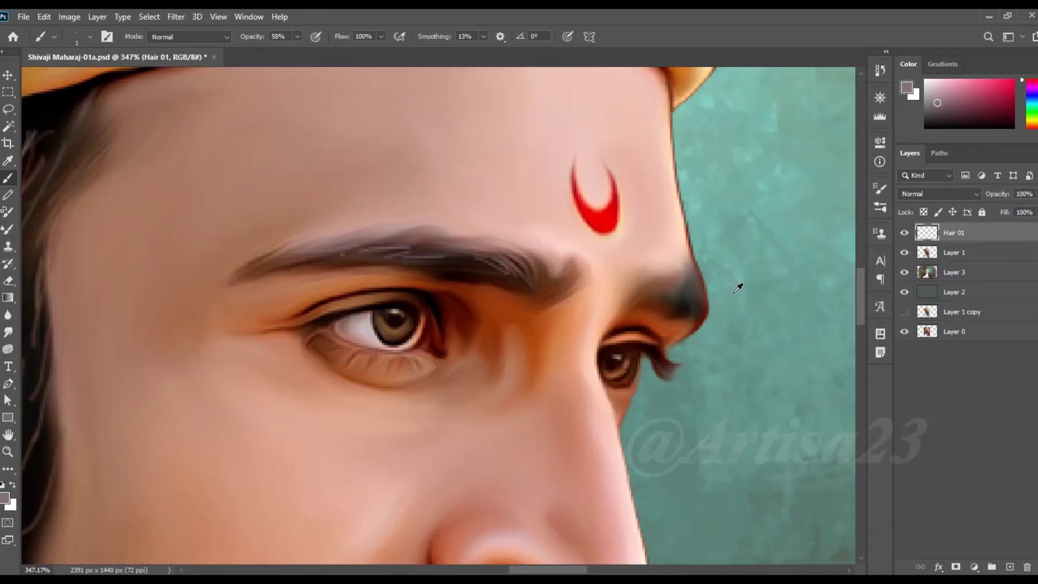
{"action": "scroll", "coordinate": [739, 285], "scroll_direction": "up", "scroll_amount": 2}
{"action": "scroll", "coordinate": [644, 311], "scroll_direction": "up", "scroll_amount": 2}
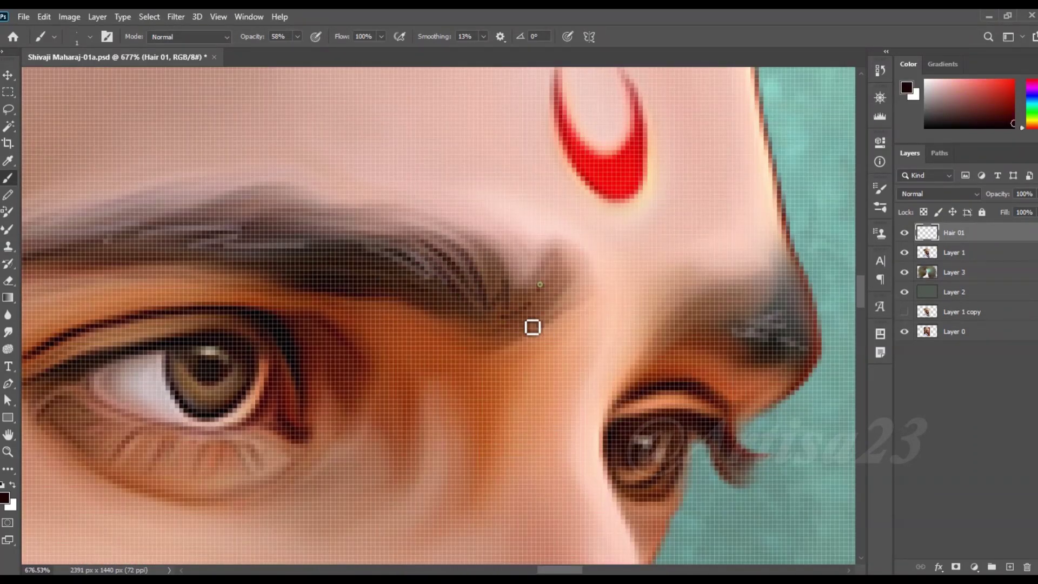
{"action": "scroll", "coordinate": [365, 252], "scroll_direction": "down", "scroll_amount": 1}
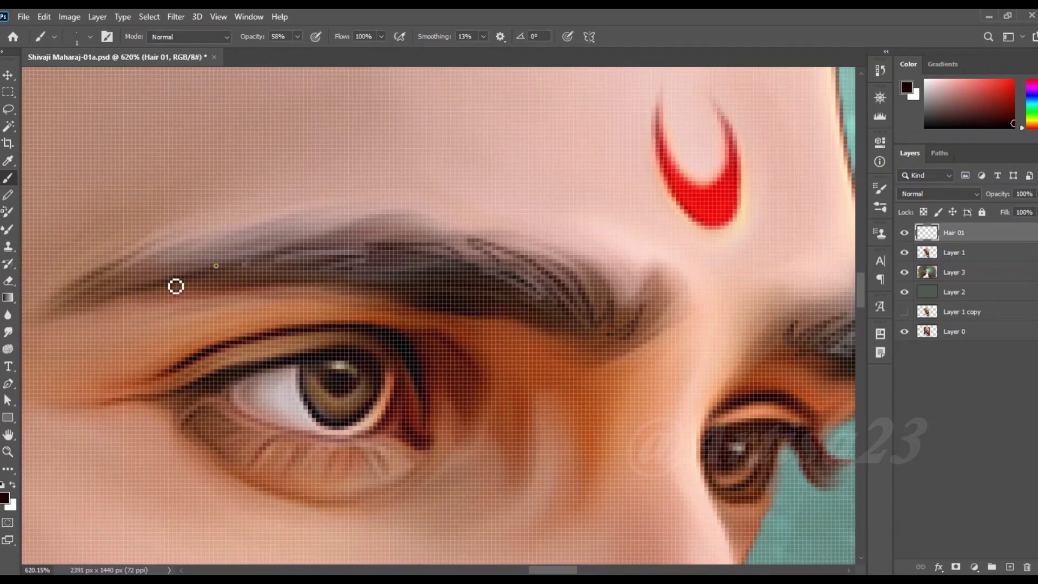
{"action": "scroll", "coordinate": [346, 227], "scroll_direction": "down", "scroll_amount": 2}
{"action": "scroll", "coordinate": [346, 227], "scroll_direction": "down", "scroll_amount": 2}
{"action": "scroll", "coordinate": [564, 340], "scroll_direction": "up", "scroll_amount": 3}
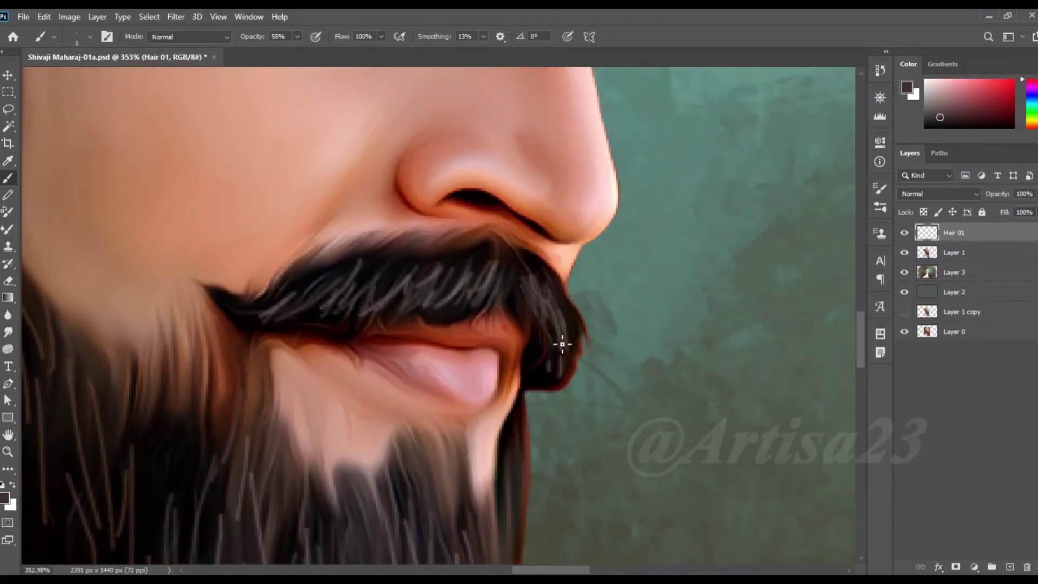
{"action": "left_click", "coordinate": [548, 364], "text": "alt"}
Review the hair across the whole portrait and add a new layer above Hair 01.
{"action": "scroll", "coordinate": [536, 346], "scroll_direction": "up", "scroll_amount": 1}
{"action": "scroll", "coordinate": [614, 410], "scroll_direction": "down", "scroll_amount": 3}
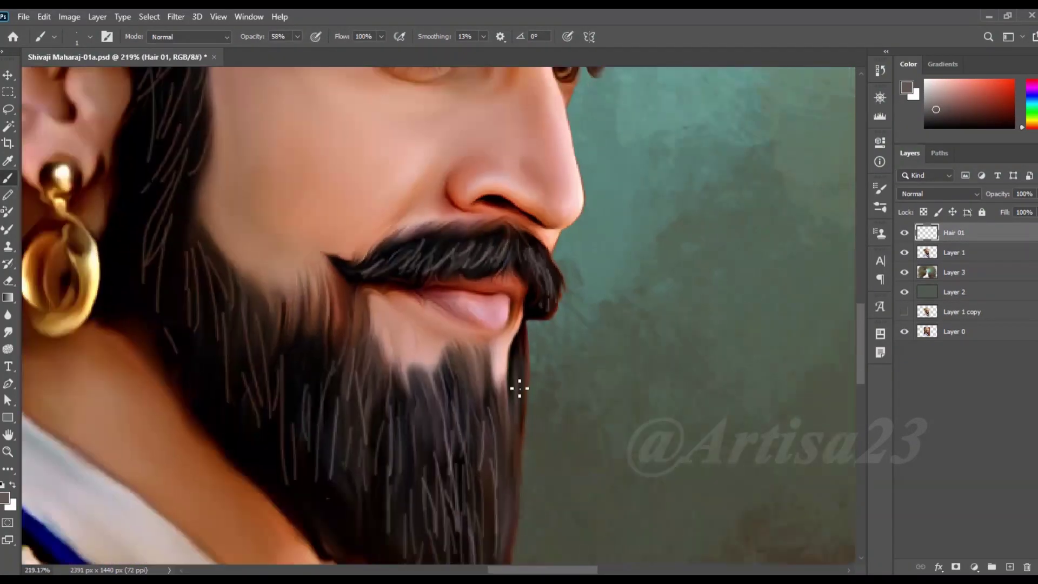
{"action": "scroll", "coordinate": [519, 390], "scroll_direction": "down", "scroll_amount": 2}
{"action": "scroll", "coordinate": [315, 240], "scroll_direction": "up", "scroll_amount": 2}
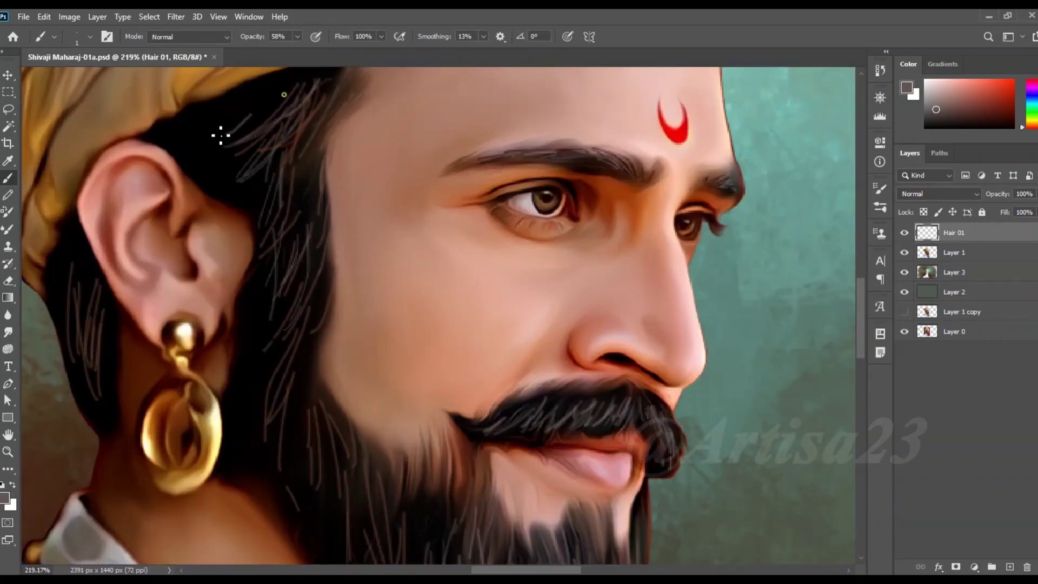
{"action": "scroll", "coordinate": [348, 317], "scroll_direction": "down", "scroll_amount": 3}
{"action": "scroll", "coordinate": [526, 279], "scroll_direction": "down", "scroll_amount": 2}
{"action": "scroll", "coordinate": [526, 279], "scroll_direction": "down", "scroll_amount": 1}
{"action": "key", "text": "v"}
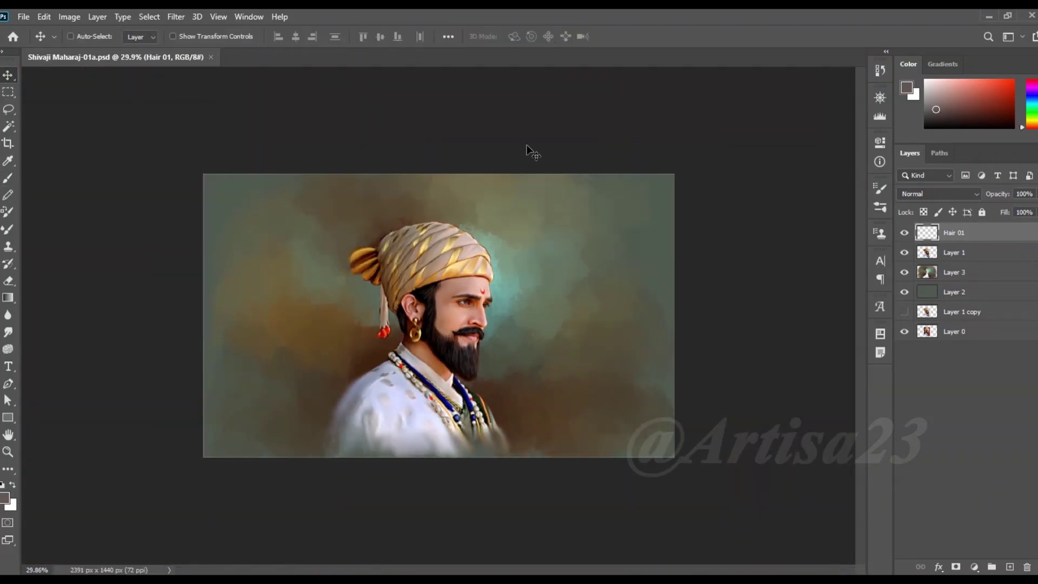
{"action": "scroll", "coordinate": [575, 262], "scroll_direction": "up", "scroll_amount": 2}
{"action": "key", "text": "b"}
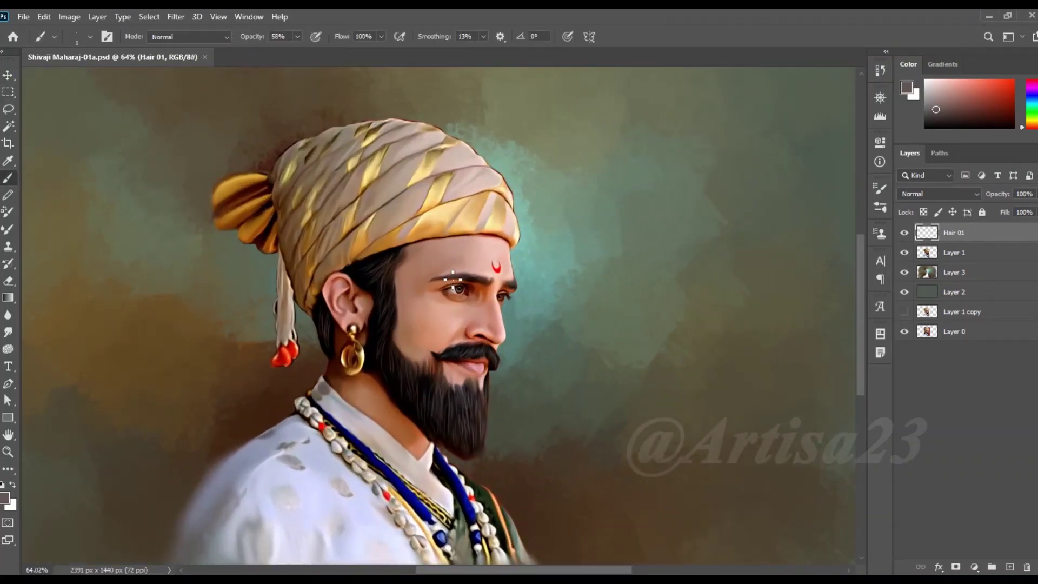
{"action": "scroll", "coordinate": [432, 463], "scroll_direction": "up", "scroll_amount": 2}
{"action": "left_click", "coordinate": [432, 463], "text": "alt"}
{"action": "scroll", "coordinate": [457, 281], "scroll_direction": "up", "scroll_amount": 1}
Create a layer named Furr 01 and paint dark eyelashes along the upper lids.
{"action": "key", "text": "ctrl+shift+alt+n"}
{"action": "double_click", "coordinate": [954, 231]}
{"action": "type", "text": "Furr 01"}
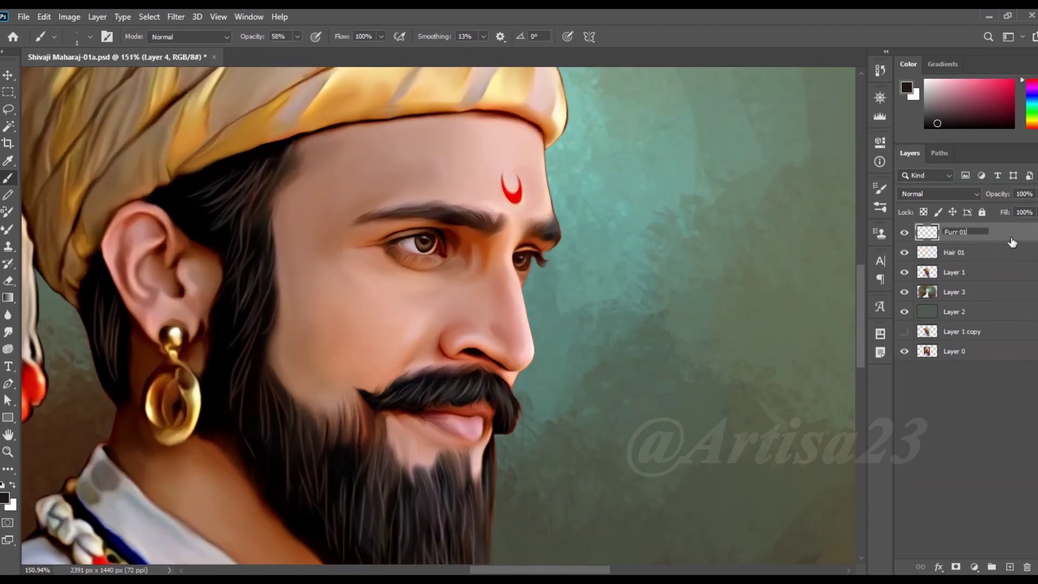
{"action": "key", "text": "Return"}
{"action": "scroll", "coordinate": [540, 267], "scroll_direction": "up", "scroll_amount": 3}
{"action": "scroll", "coordinate": [545, 266], "scroll_direction": "up", "scroll_amount": 2}
{"action": "scroll", "coordinate": [545, 266], "scroll_direction": "up", "scroll_amount": 2}
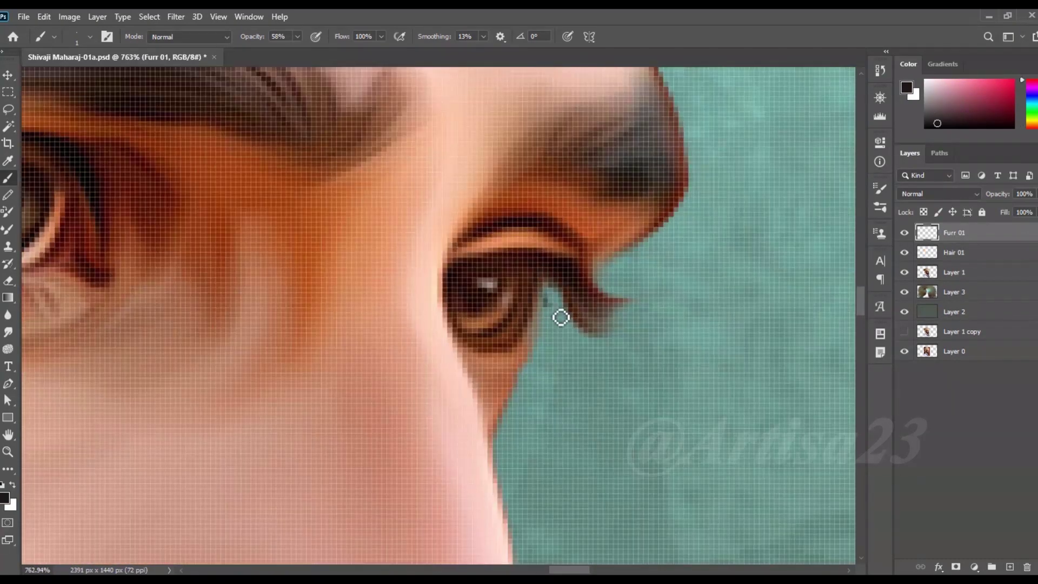
{"action": "mouse_move", "coordinate": [554, 313]}
{"action": "left_mouse_down"}
{"action": "mouse_move", "coordinate": [570, 308]}
{"action": "mouse_move", "coordinate": [589, 322]}
{"action": "left_mouse_up"}
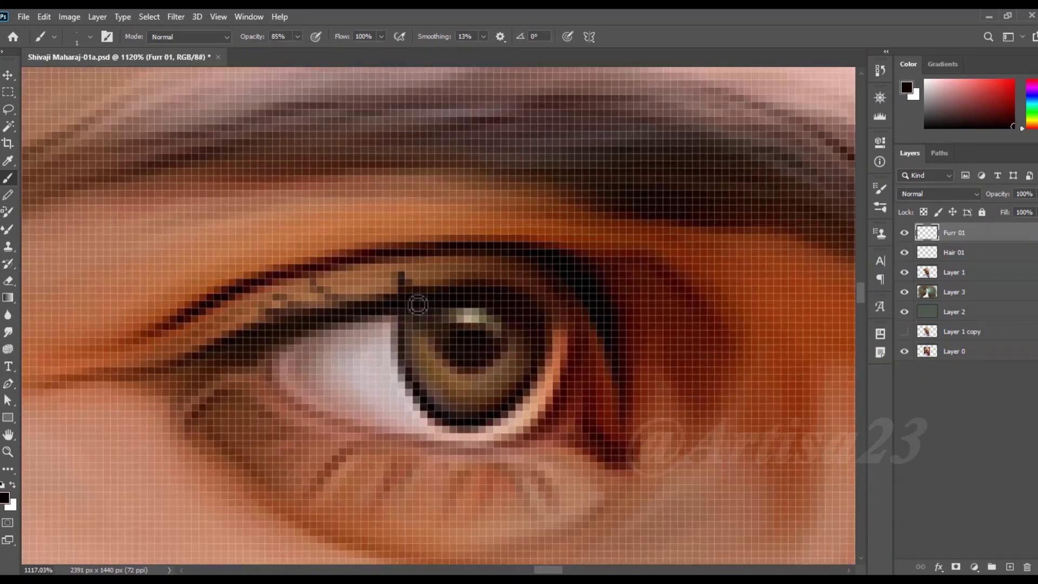
{"action": "left_click_drag", "start_coordinate": [412, 295], "coordinate": [370, 304]}
{"action": "left_click_drag", "start_coordinate": [204, 343], "coordinate": [246, 358]}
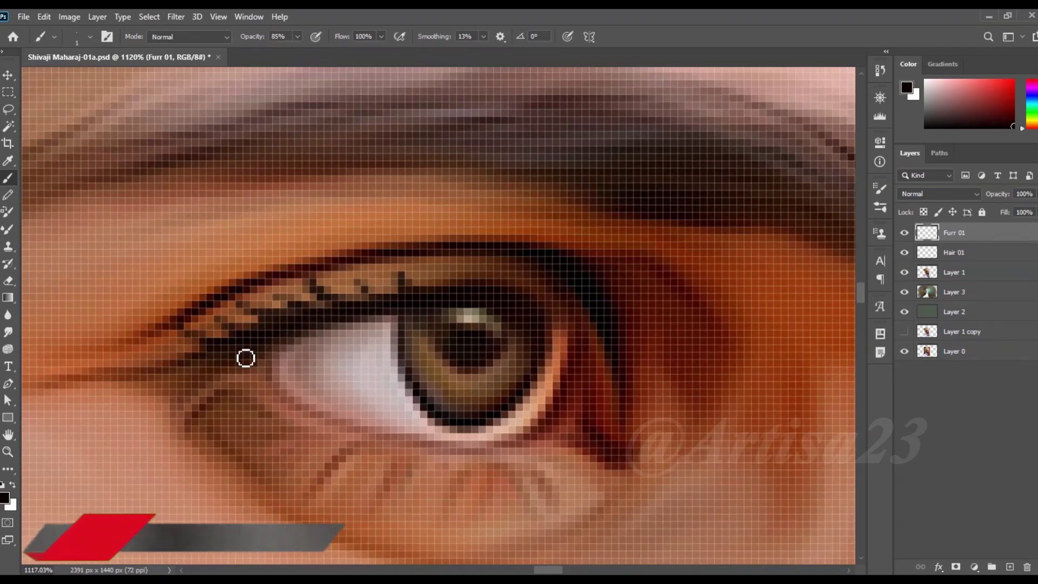
Paint short lashes along the full lower lid of the first eye.
{"action": "left_click_drag", "start_coordinate": [403, 427], "coordinate": [381, 454]}
{"action": "left_click_drag", "start_coordinate": [373, 424], "coordinate": [349, 459]}
{"action": "left_click_drag", "start_coordinate": [338, 419], "coordinate": [316, 443]}
{"action": "mouse_move", "coordinate": [306, 417]}
{"action": "left_mouse_down"}
{"action": "mouse_move", "coordinate": [276, 449]}
{"action": "mouse_move", "coordinate": [227, 427]}
{"action": "left_mouse_up"}
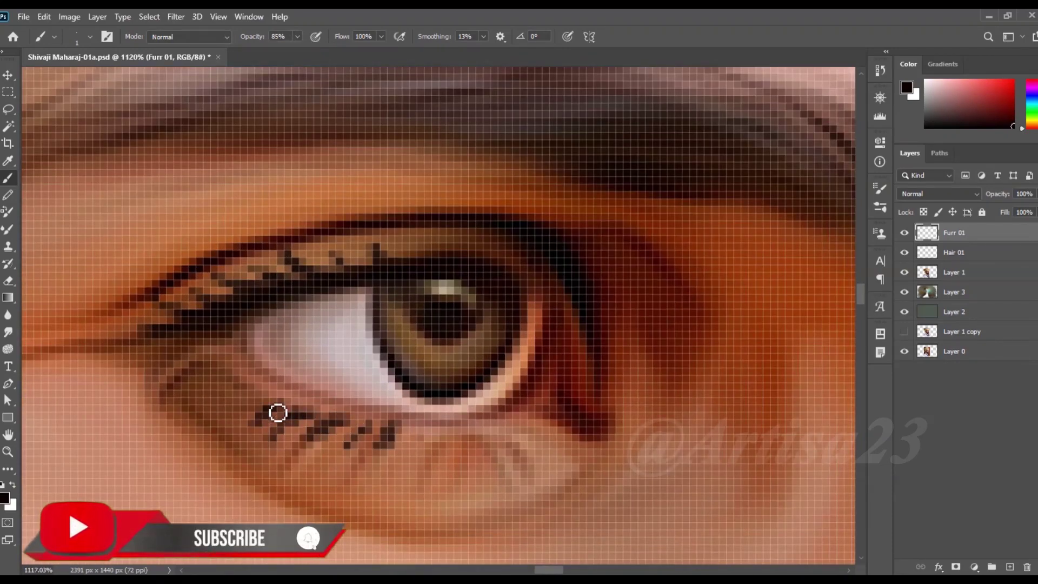
{"action": "left_click_drag", "start_coordinate": [243, 389], "coordinate": [146, 386]}
{"action": "mouse_move", "coordinate": [427, 430]}
{"action": "left_mouse_down"}
{"action": "mouse_move", "coordinate": [433, 459]}
{"action": "mouse_move", "coordinate": [479, 462]}
{"action": "left_mouse_up"}
{"action": "left_click_drag", "start_coordinate": [502, 421], "coordinate": [523, 456]}
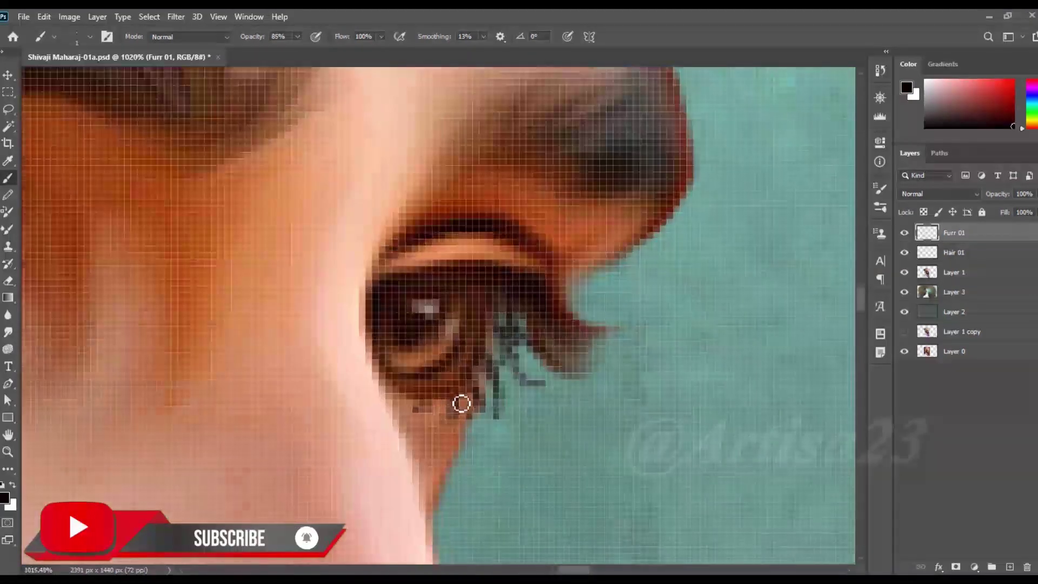
Paint lower lashes on the other eye and at its outer corner.
{"action": "left_click_drag", "start_coordinate": [476, 373], "coordinate": [451, 416]}
{"action": "left_click_drag", "start_coordinate": [503, 335], "coordinate": [532, 381]}
{"action": "mouse_move", "coordinate": [538, 334]}
{"action": "left_mouse_down"}
{"action": "mouse_move", "coordinate": [612, 332]}
{"action": "mouse_move", "coordinate": [615, 343]}
{"action": "mouse_move", "coordinate": [589, 355]}
{"action": "left_mouse_up"}
{"action": "scroll", "coordinate": [536, 332], "scroll_direction": "down", "scroll_amount": 2}
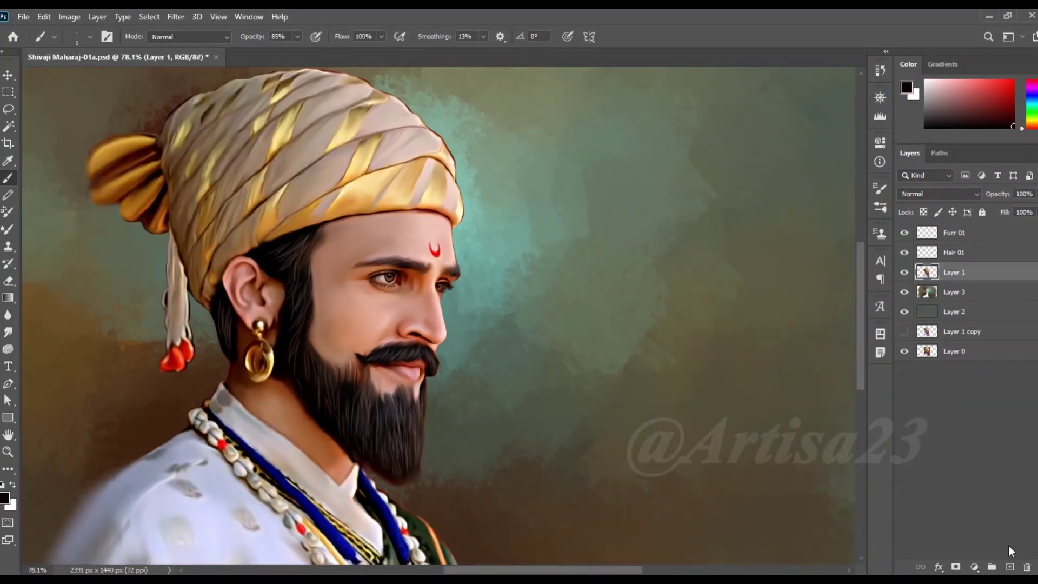
Name the new layer 'Line' and paint dark red lines along the upper and lower lips.
{"action": "double_click", "coordinate": [955, 272]}
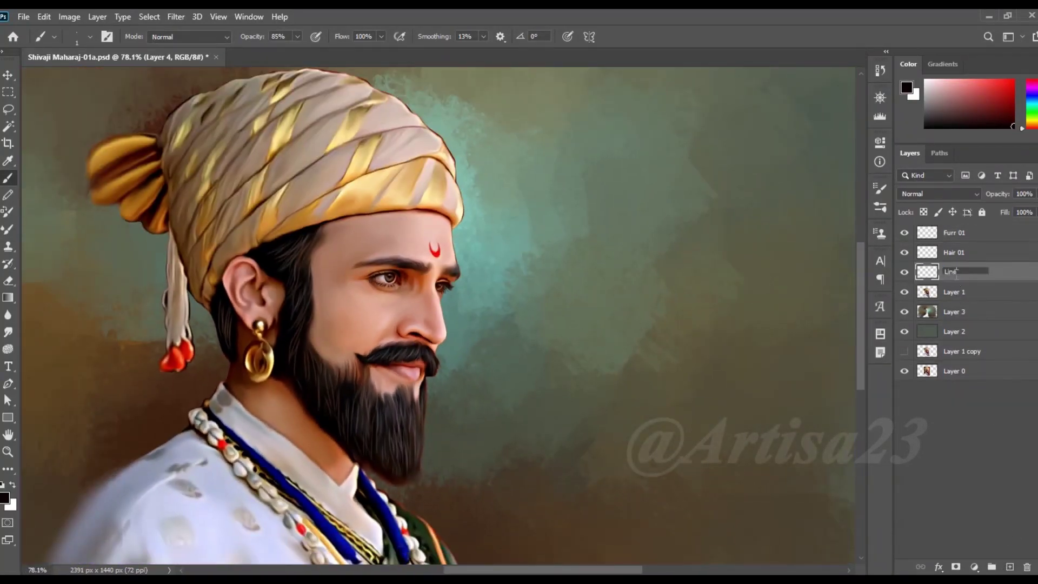
{"action": "key", "text": "Return"}
{"action": "scroll", "coordinate": [411, 357], "scroll_direction": "up", "scroll_amount": 10}
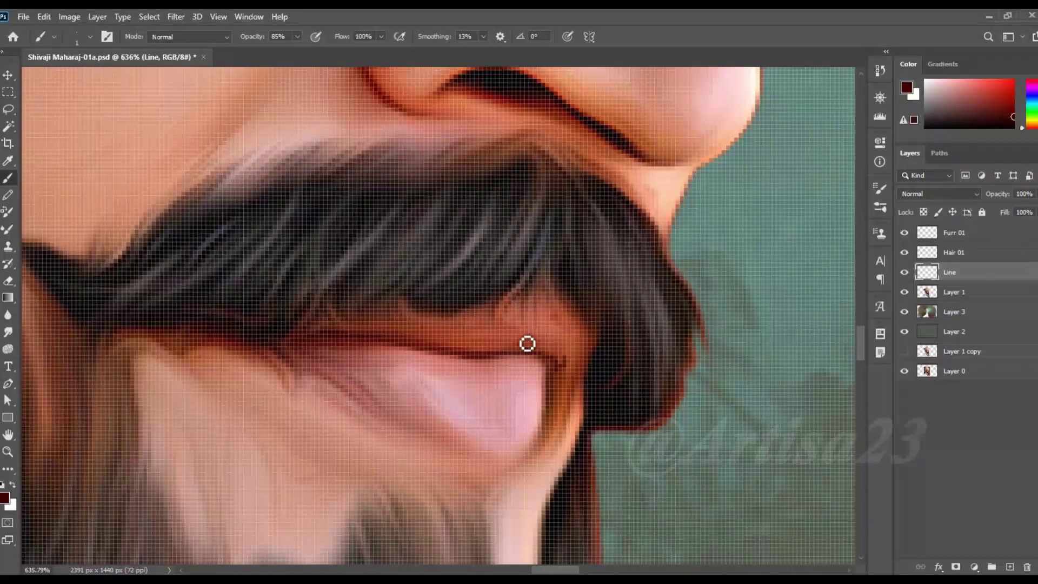
{"action": "left_click_drag", "start_coordinate": [526, 343], "coordinate": [412, 332]}
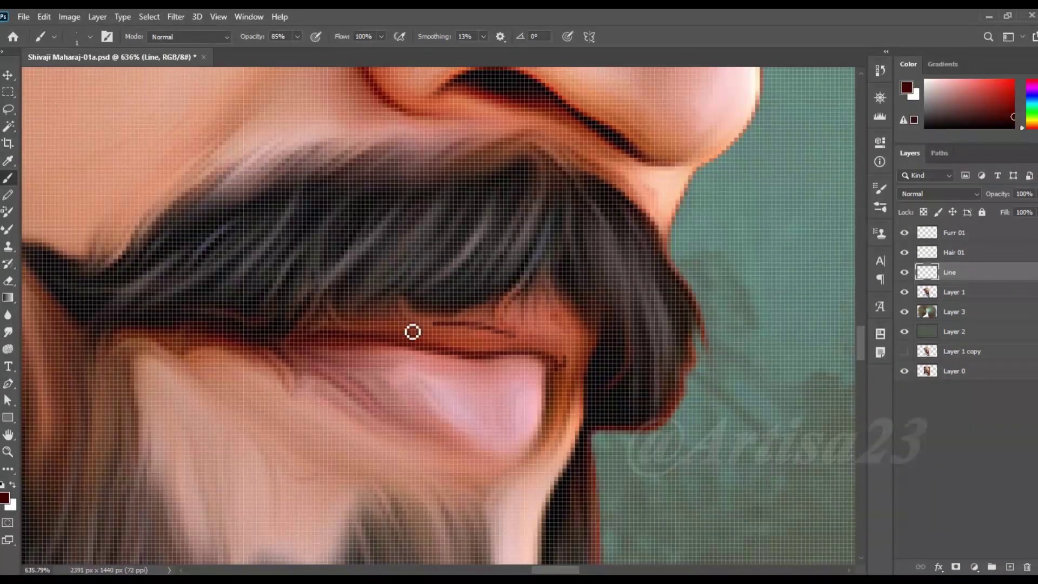
{"action": "scroll", "coordinate": [517, 345], "scroll_direction": "down", "scroll_amount": 3}
{"action": "scroll", "coordinate": [530, 343], "scroll_direction": "up", "scroll_amount": 2}
{"action": "mouse_move", "coordinate": [545, 382]}
{"action": "left_mouse_down"}
{"action": "mouse_move", "coordinate": [470, 417]}
{"action": "mouse_move", "coordinate": [334, 351]}
{"action": "mouse_move", "coordinate": [410, 382]}
{"action": "left_mouse_up"}
{"action": "mouse_move", "coordinate": [457, 351]}
{"action": "left_mouse_down"}
{"action": "mouse_move", "coordinate": [473, 359]}
{"action": "mouse_move", "coordinate": [483, 346]}
{"action": "left_mouse_up"}
Smudge the dark lip lines so they blend softly into the lips.
{"action": "left_click", "coordinate": [8, 332]}
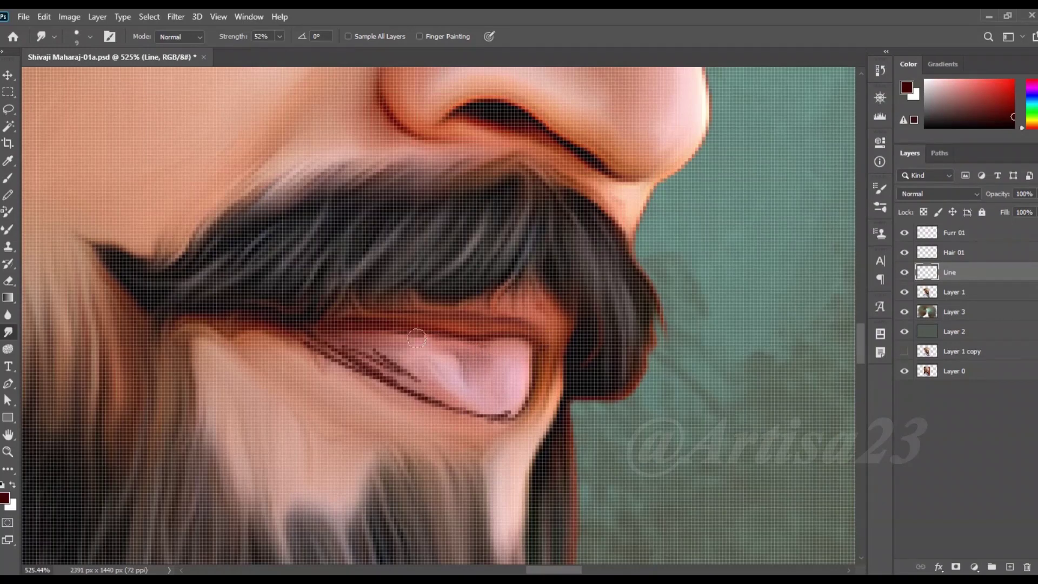
{"action": "left_click_drag", "start_coordinate": [521, 424], "coordinate": [453, 403]}
{"action": "left_click_drag", "start_coordinate": [302, 345], "coordinate": [422, 373]}
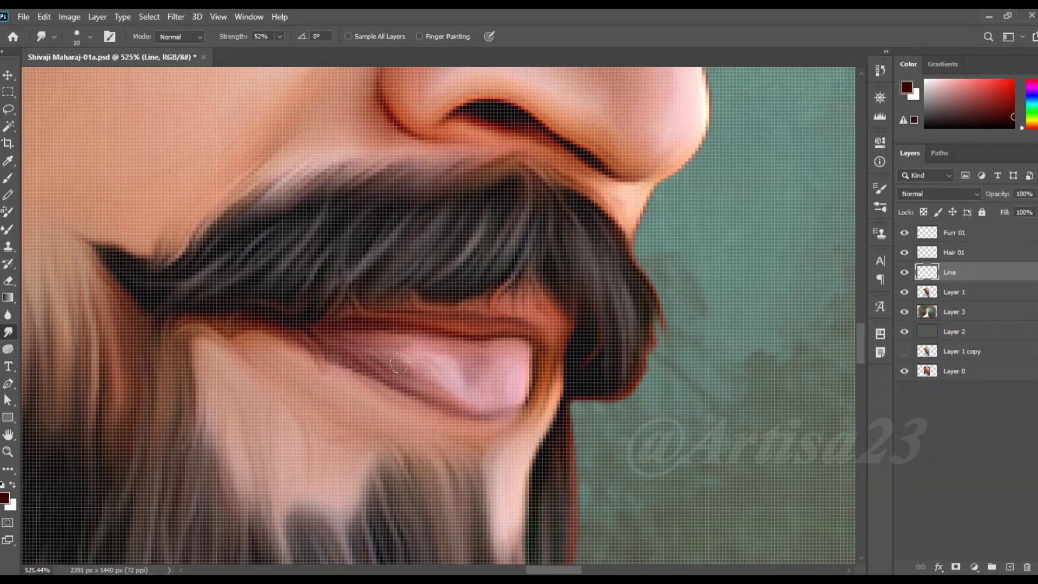
{"action": "scroll", "coordinate": [484, 338], "scroll_direction": "down", "scroll_amount": 2}
{"action": "scroll", "coordinate": [486, 335], "scroll_direction": "down", "scroll_amount": 2}
{"action": "scroll", "coordinate": [519, 331], "scroll_direction": "up", "scroll_amount": 3}
Sample the peach skin colour near the lip corner, then a dark red.
{"action": "key", "text": "b"}
{"action": "scroll", "coordinate": [523, 331], "scroll_direction": "up", "scroll_amount": 3}
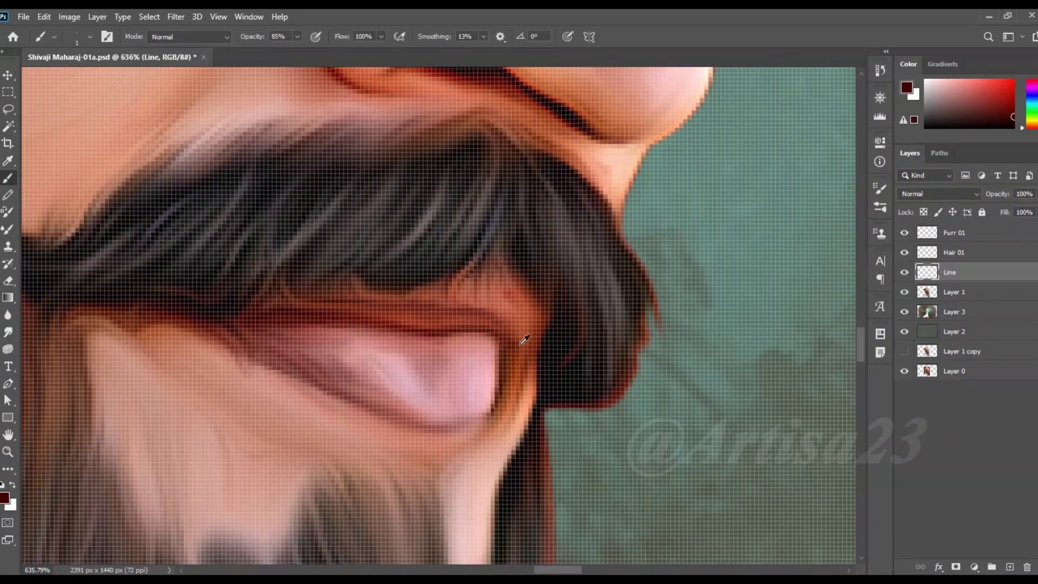
{"action": "left_click", "coordinate": [501, 290], "text": "alt"}
{"action": "scroll", "coordinate": [459, 296], "scroll_direction": "down", "scroll_amount": 3}
{"action": "key", "text": "r"}
{"action": "scroll", "coordinate": [444, 303], "scroll_direction": "up", "scroll_amount": 2}
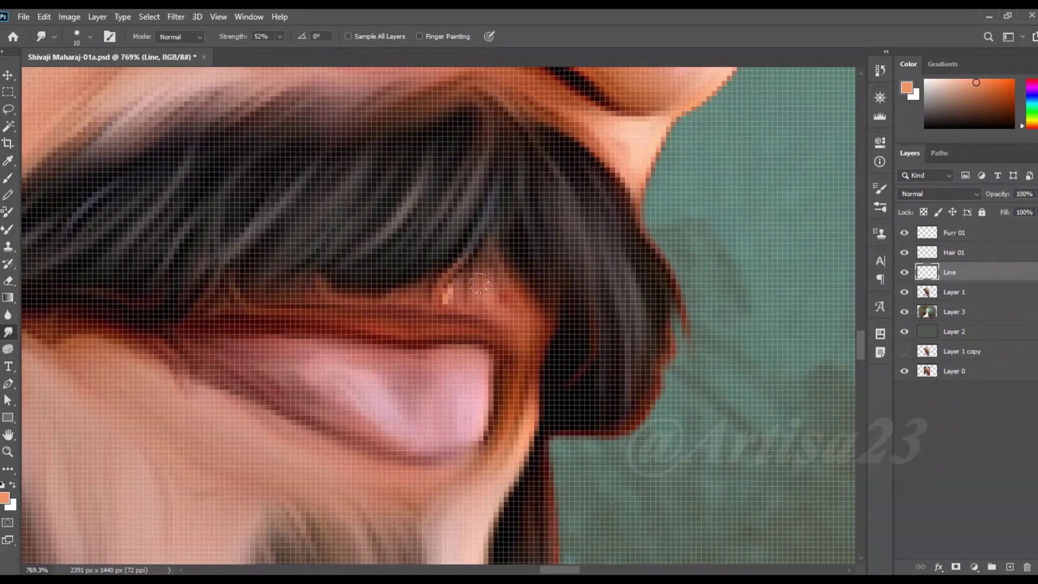
{"action": "scroll", "coordinate": [432, 308], "scroll_direction": "down", "scroll_amount": 2}
{"action": "scroll", "coordinate": [373, 337], "scroll_direction": "down", "scroll_amount": 1}
{"action": "scroll", "coordinate": [399, 359], "scroll_direction": "down", "scroll_amount": 2}
{"action": "scroll", "coordinate": [389, 335], "scroll_direction": "up", "scroll_amount": 3}
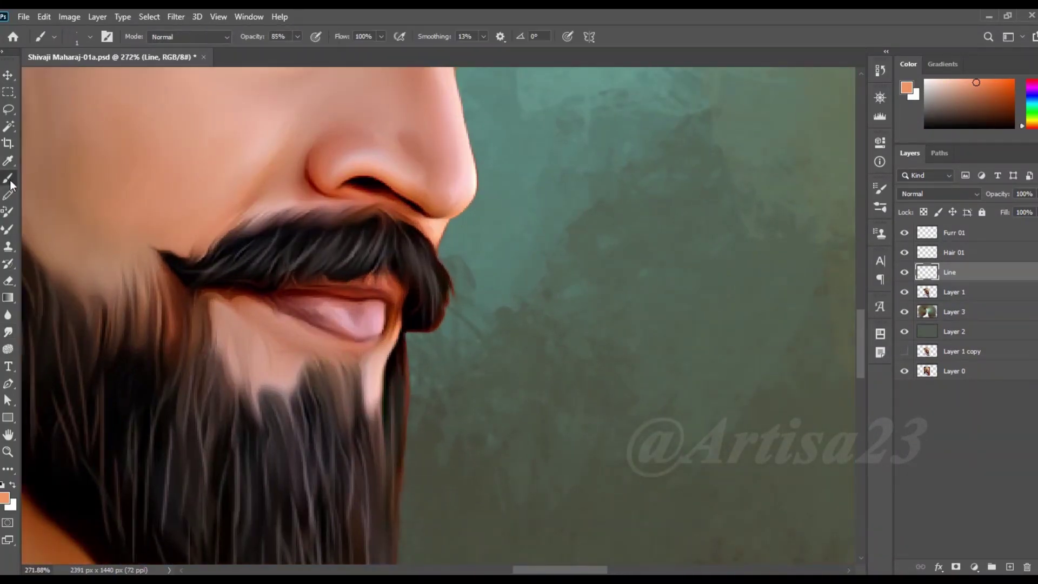
{"action": "key", "text": "b"}
{"action": "scroll", "coordinate": [359, 309], "scroll_direction": "up", "scroll_amount": 2}
{"action": "left_click", "coordinate": [373, 309], "text": "alt"}
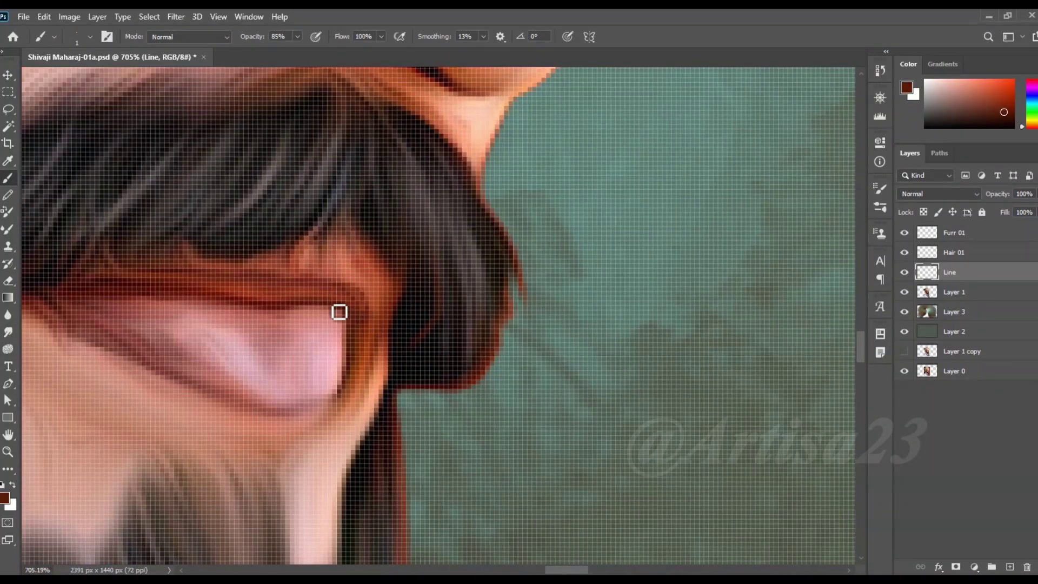
{"action": "scroll", "coordinate": [339, 312], "scroll_direction": "down", "scroll_amount": 2}
{"action": "scroll", "coordinate": [379, 292], "scroll_direction": "down", "scroll_amount": 2}
{"action": "scroll", "coordinate": [411, 276], "scroll_direction": "up", "scroll_amount": 3}
Make Hair 01 the active layer and set the painting colour to black.
{"action": "left_click", "coordinate": [418, 272], "text": "alt"}
{"action": "key", "text": "alt+bracketright"}
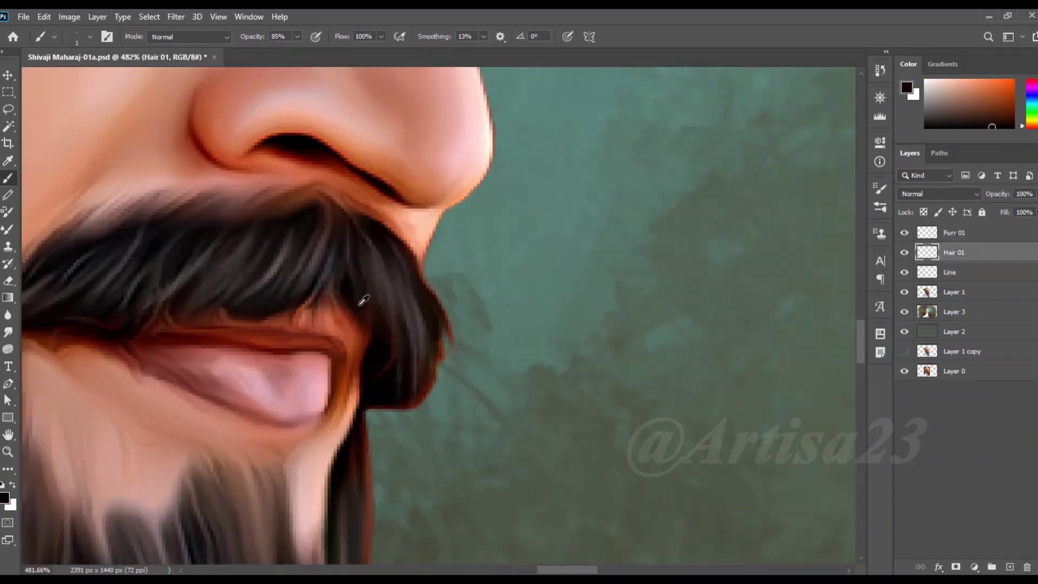
{"action": "scroll", "coordinate": [389, 306], "scroll_direction": "up", "scroll_amount": 1}
{"action": "scroll", "coordinate": [354, 336], "scroll_direction": "down", "scroll_amount": 5}
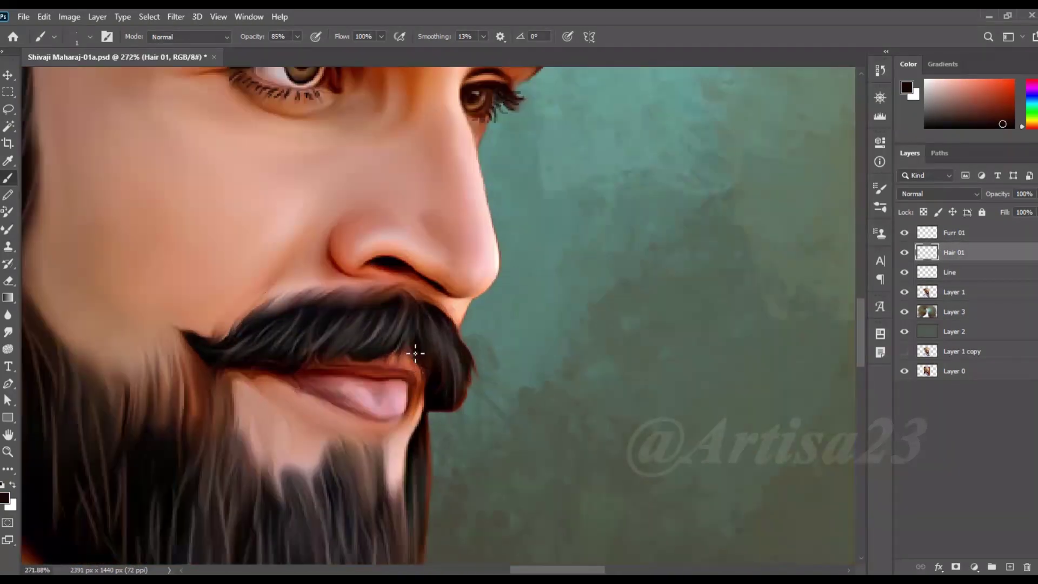
{"action": "scroll", "coordinate": [416, 342], "scroll_direction": "down", "scroll_amount": 1}
{"action": "scroll", "coordinate": [487, 356], "scroll_direction": "down", "scroll_amount": 3}
{"action": "scroll", "coordinate": [498, 363], "scroll_direction": "up", "scroll_amount": 2}
{"action": "scroll", "coordinate": [476, 373], "scroll_direction": "down", "scroll_amount": 2}
{"action": "scroll", "coordinate": [465, 384], "scroll_direction": "up", "scroll_amount": 2}
{"action": "scroll", "coordinate": [446, 403], "scroll_direction": "down", "scroll_amount": 2}
{"action": "scroll", "coordinate": [446, 403], "scroll_direction": "up", "scroll_amount": 1}
Add a new empty layer named Color 01 above Furr 01.
{"action": "left_click", "coordinate": [955, 232]}
{"action": "key", "text": "ctrl+shift+alt+n"}
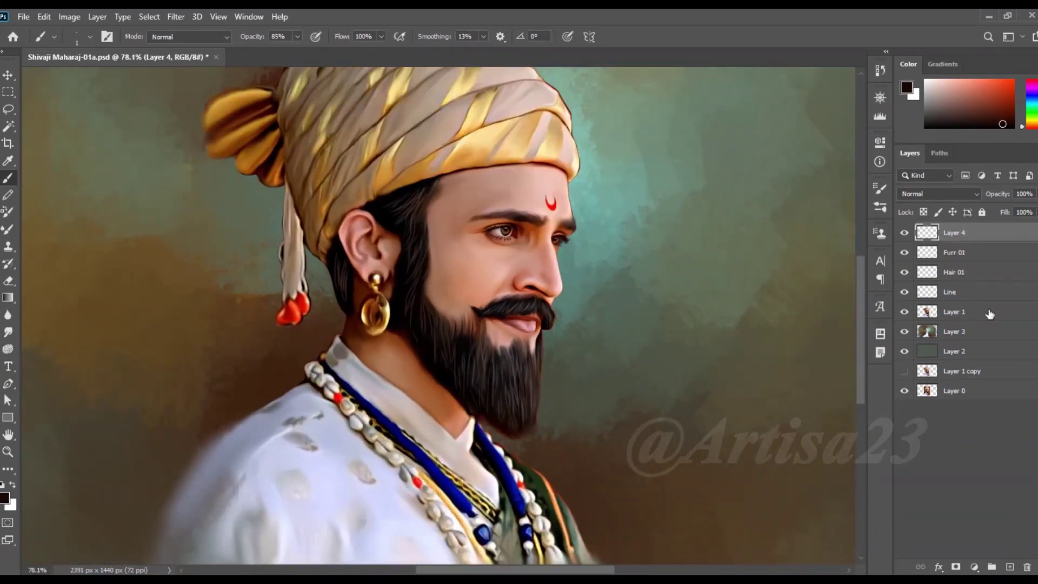
{"action": "key", "text": "Return"}
{"action": "left_click", "coordinate": [954, 292]}
Sample a pale near-white and paint dotted pearl highlights down the tassel's left edge.
{"action": "scroll", "coordinate": [298, 296], "scroll_direction": "up", "scroll_amount": 2}
{"action": "scroll", "coordinate": [298, 295], "scroll_direction": "up", "scroll_amount": 3}
{"action": "scroll", "coordinate": [292, 303], "scroll_direction": "down", "scroll_amount": 2}
{"action": "left_click", "coordinate": [298, 319], "text": "alt"}
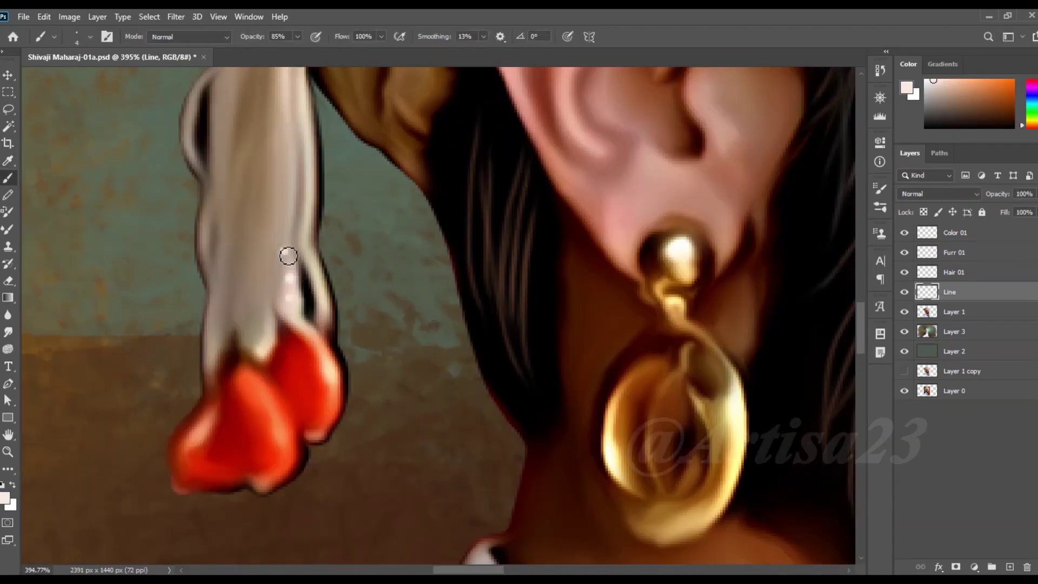
{"action": "scroll", "coordinate": [316, 160], "scroll_direction": "up", "scroll_amount": 2}
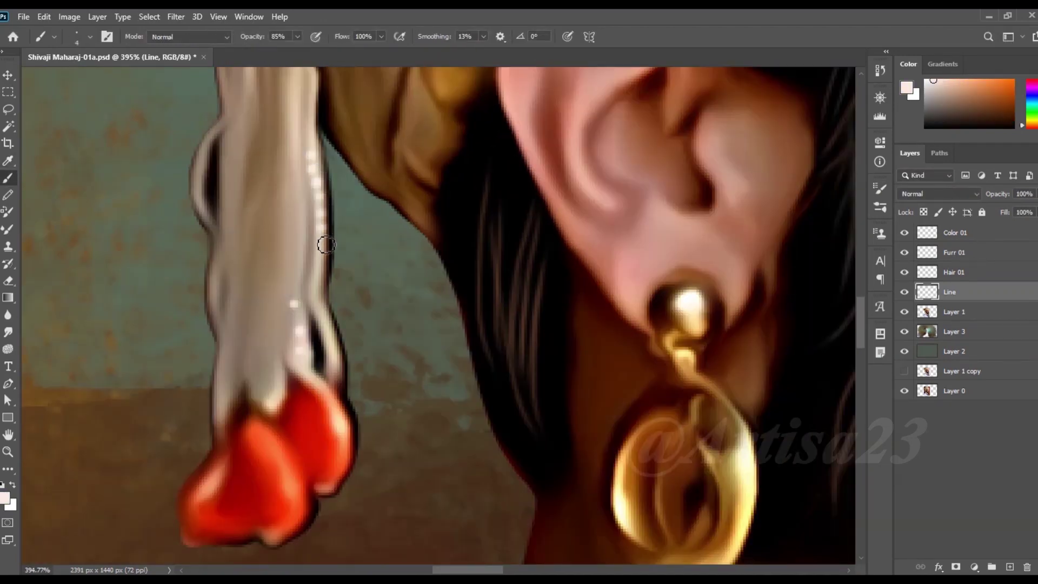
{"action": "scroll", "coordinate": [335, 363], "scroll_direction": "down", "scroll_amount": 1}
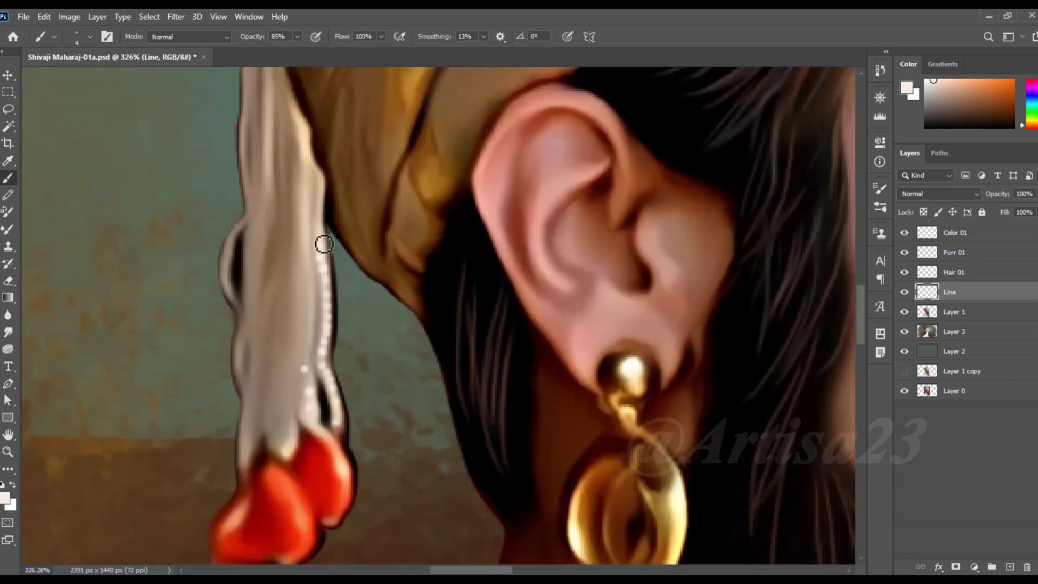
{"action": "scroll", "coordinate": [323, 215], "scroll_direction": "up", "scroll_amount": 2}
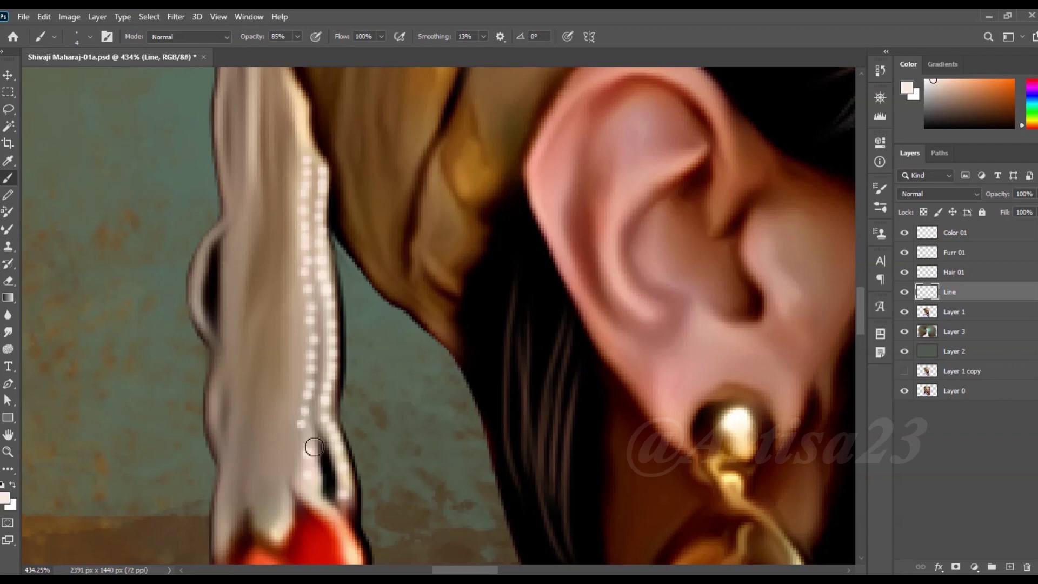
{"action": "scroll", "coordinate": [314, 447], "scroll_direction": "down", "scroll_amount": 3}
{"action": "scroll", "coordinate": [313, 324], "scroll_direction": "down", "scroll_amount": 2}
{"action": "scroll", "coordinate": [311, 203], "scroll_direction": "up", "scroll_amount": 3}
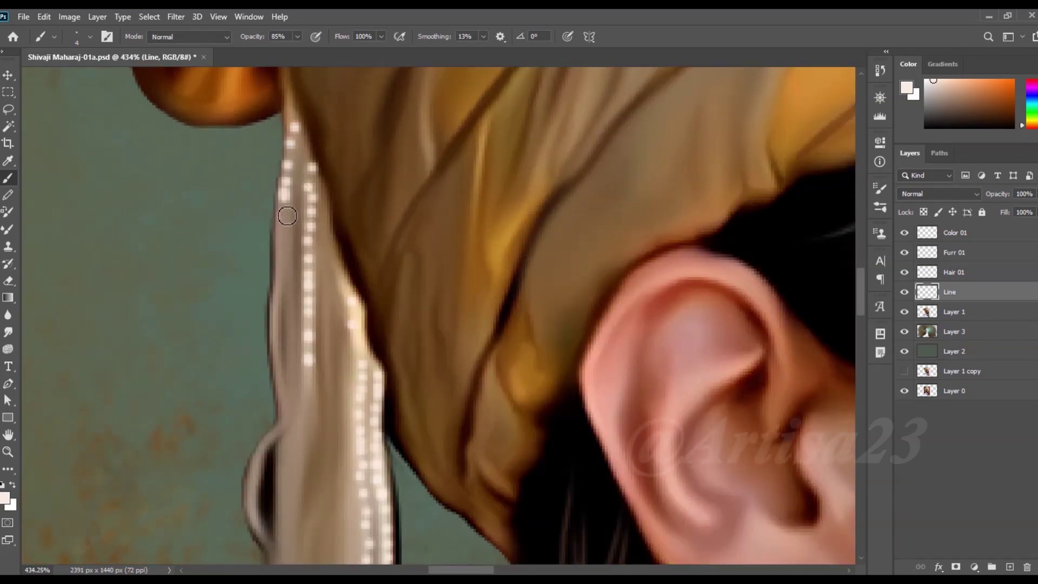
{"action": "scroll", "coordinate": [277, 324], "scroll_direction": "down", "scroll_amount": 2}
{"action": "scroll", "coordinate": [313, 263], "scroll_direction": "up", "scroll_amount": 2}
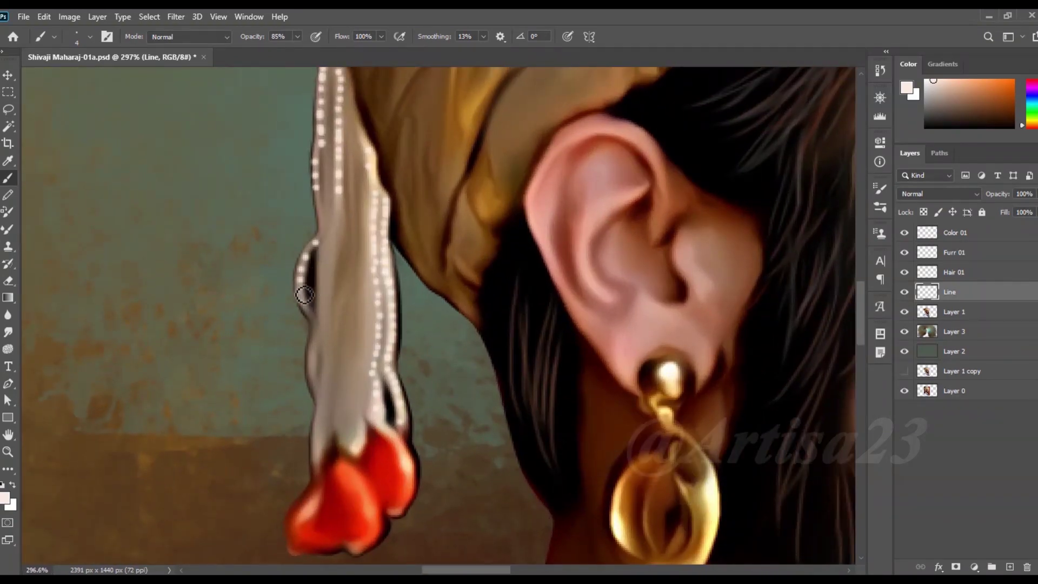
{"action": "scroll", "coordinate": [313, 254], "scroll_direction": "down", "scroll_amount": 2}
{"action": "scroll", "coordinate": [315, 298], "scroll_direction": "up", "scroll_amount": 2}
{"action": "left_click_drag", "start_coordinate": [316, 300], "coordinate": [319, 357]}
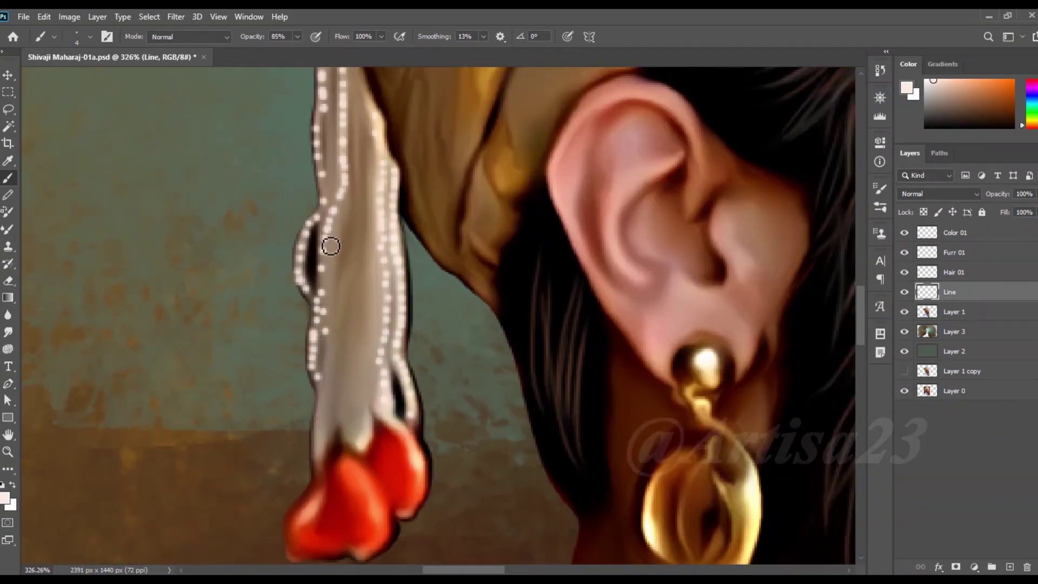
{"action": "scroll", "coordinate": [330, 348], "scroll_direction": "down", "scroll_amount": 1}
{"action": "scroll", "coordinate": [341, 317], "scroll_direction": "down", "scroll_amount": 2}
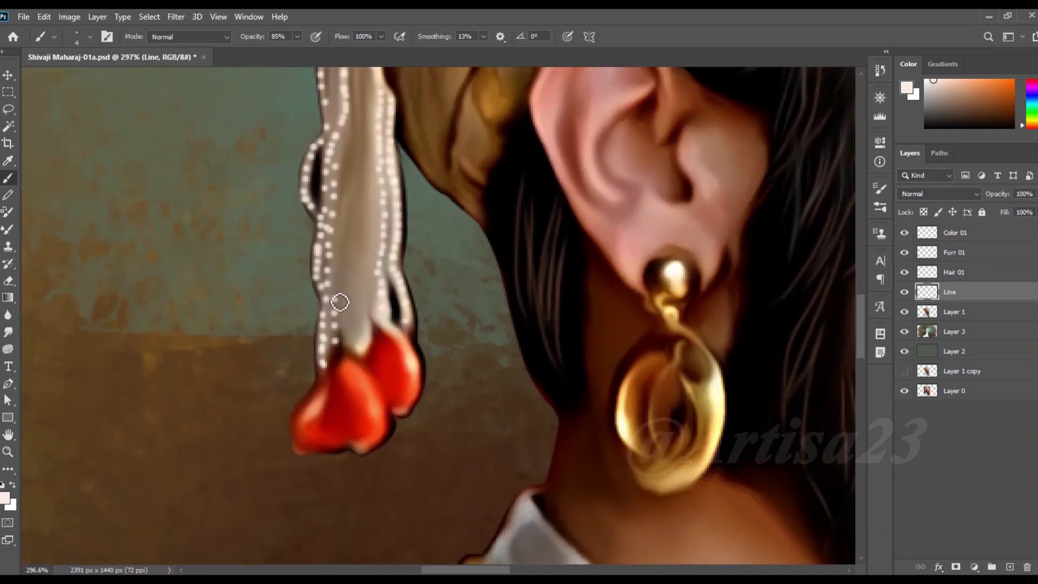
{"action": "scroll", "coordinate": [341, 195], "scroll_direction": "up", "scroll_amount": 1}
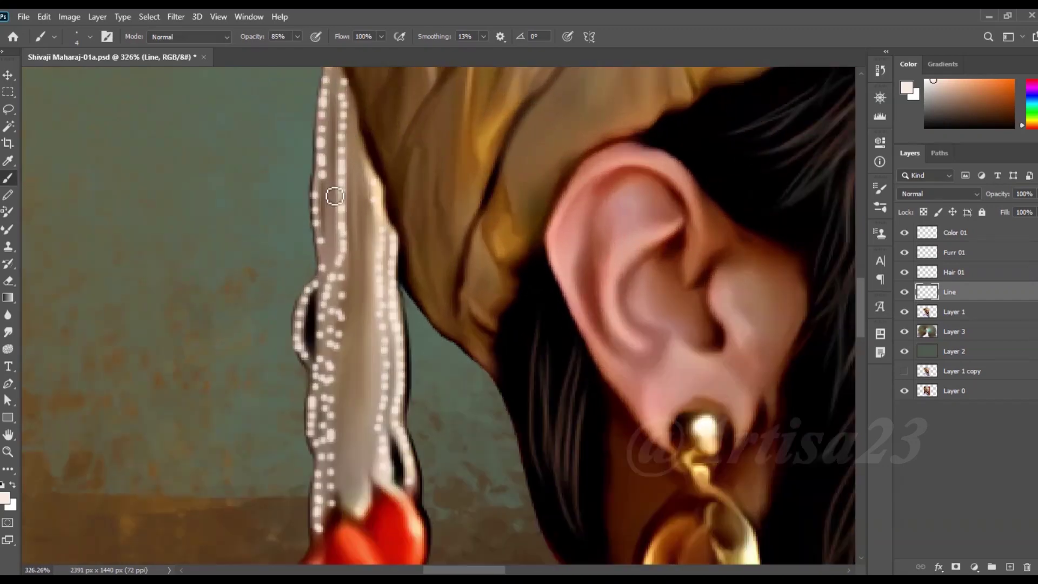
{"action": "scroll", "coordinate": [336, 263], "scroll_direction": "up", "scroll_amount": 2}
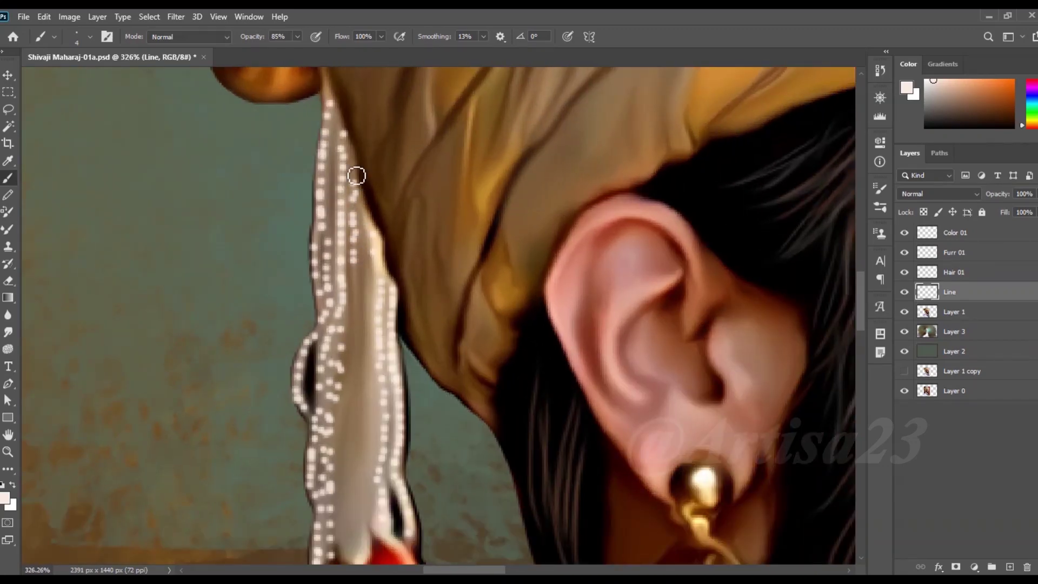
{"action": "scroll", "coordinate": [357, 186], "scroll_direction": "down", "scroll_amount": 1}
{"action": "scroll", "coordinate": [356, 231], "scroll_direction": "down", "scroll_amount": 1}
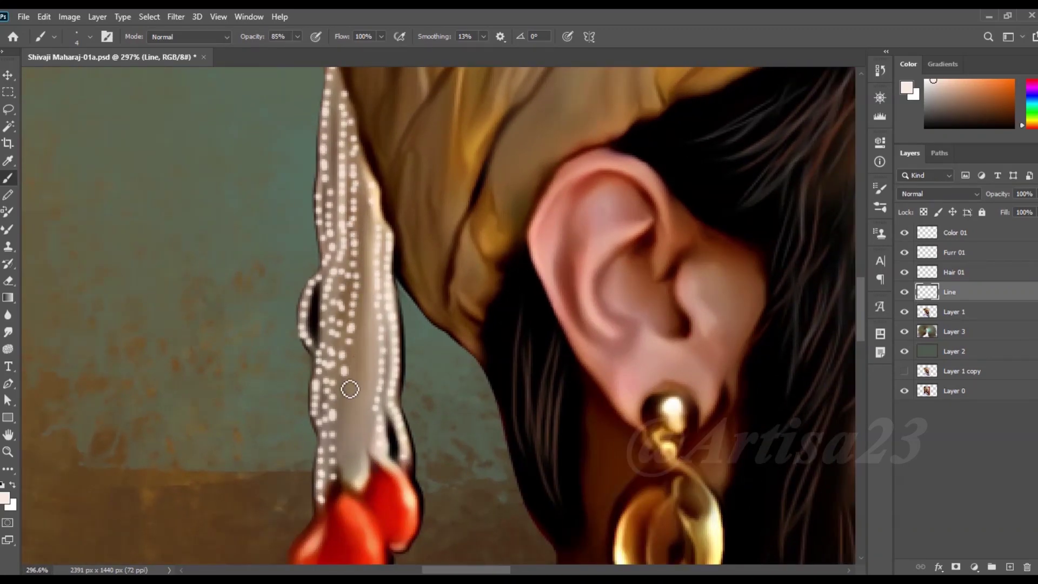
{"action": "scroll", "coordinate": [365, 379], "scroll_direction": "down", "scroll_amount": 2}
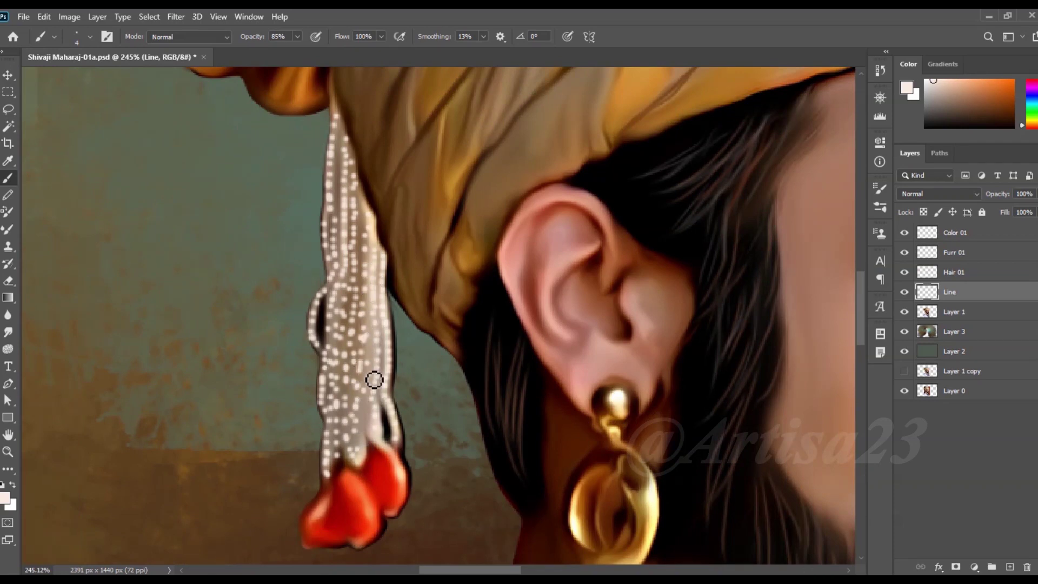
{"action": "scroll", "coordinate": [373, 370], "scroll_direction": "down", "scroll_amount": 2}
{"action": "scroll", "coordinate": [371, 216], "scroll_direction": "down", "scroll_amount": 2}
{"action": "scroll", "coordinate": [371, 216], "scroll_direction": "down", "scroll_amount": 2}
Set up a small, low-strength Eraser to soften the pearl dots.
{"action": "key", "text": "e"}
{"action": "key", "text": "0"}
{"action": "key", "text": "8"}
{"action": "key", "text": "bracketleft"}
{"action": "key", "text": "bracketleft"}
{"action": "key", "text": "bracketleft"}
{"action": "scroll", "coordinate": [347, 169], "scroll_direction": "up", "scroll_amount": 1}
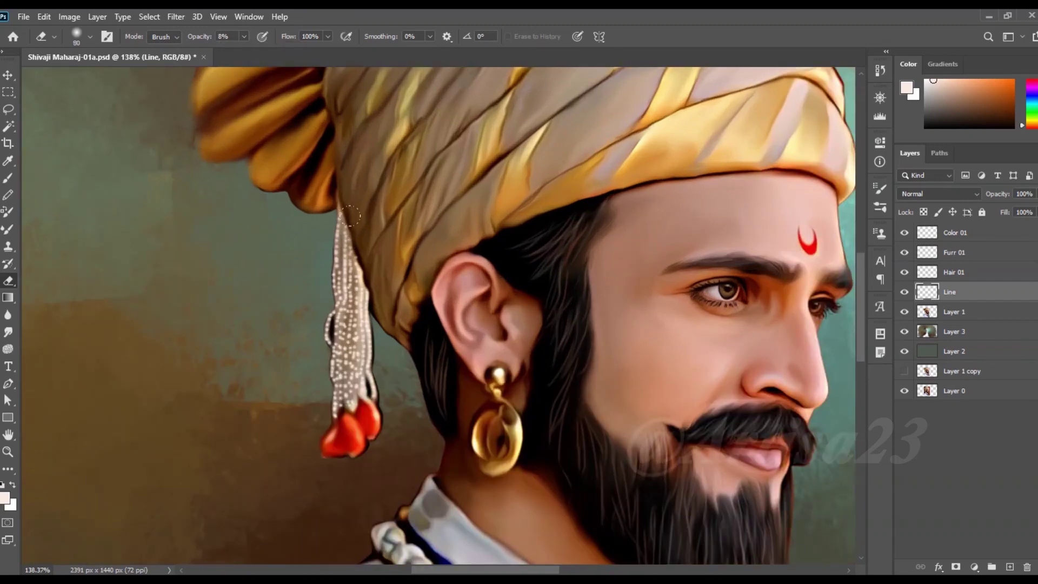
{"action": "key", "text": "3"}
{"action": "key", "text": "8"}
{"action": "key", "text": "bracketleft"}
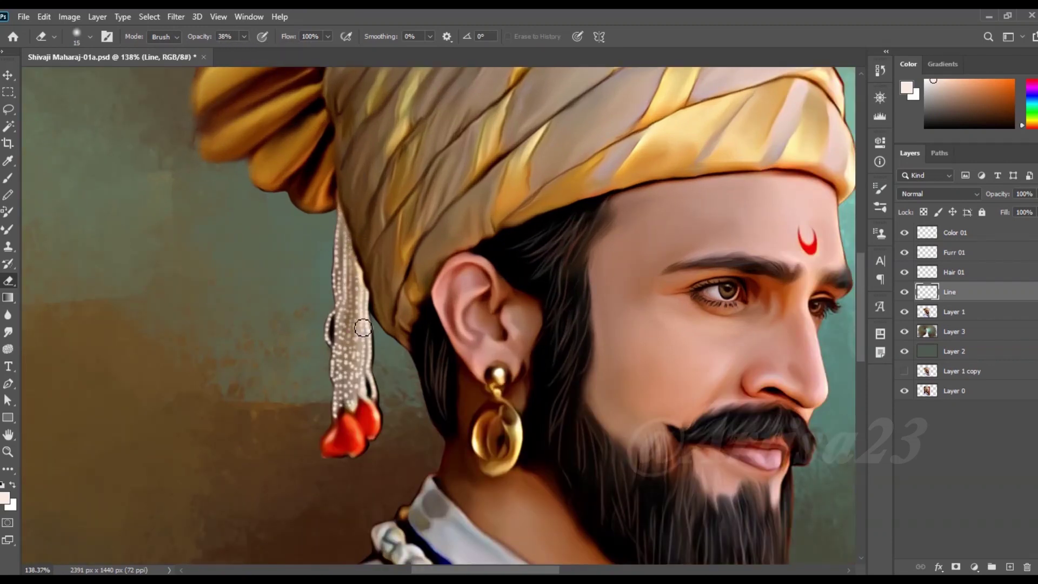
{"action": "scroll", "coordinate": [365, 356], "scroll_direction": "down", "scroll_amount": 2}
{"action": "scroll", "coordinate": [365, 356], "scroll_direction": "down", "scroll_amount": 2}
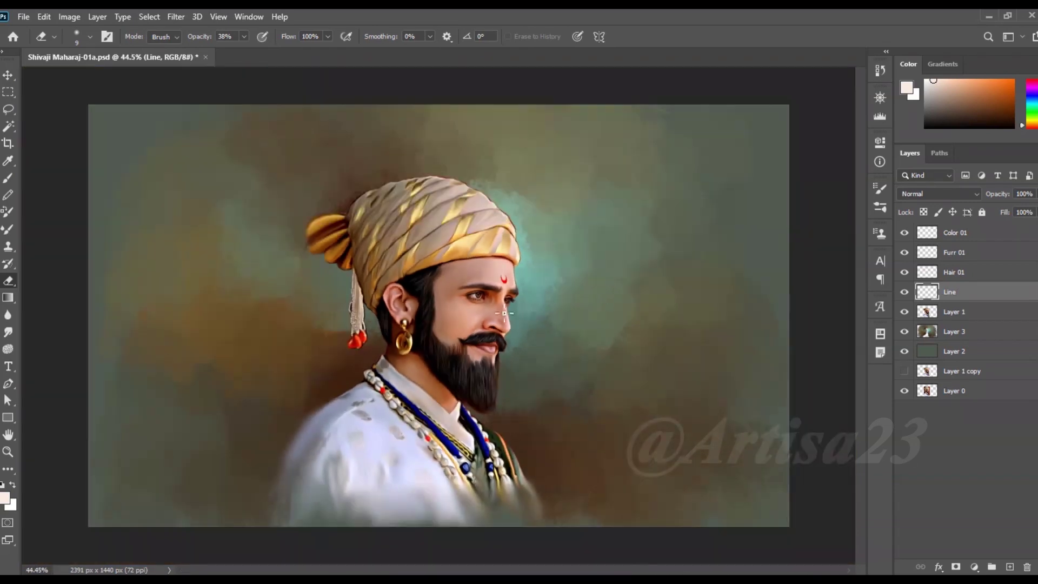
Sample the beige-grey of the necklace beads with a slightly smaller brush.
{"action": "scroll", "coordinate": [417, 227], "scroll_direction": "up", "scroll_amount": 2}
{"action": "scroll", "coordinate": [414, 460], "scroll_direction": "up", "scroll_amount": 1}
{"action": "key", "text": "b"}
{"action": "scroll", "coordinate": [414, 460], "scroll_direction": "up", "scroll_amount": 2}
{"action": "scroll", "coordinate": [390, 410], "scroll_direction": "up", "scroll_amount": 2}
{"action": "left_click", "coordinate": [389, 411], "text": "alt"}
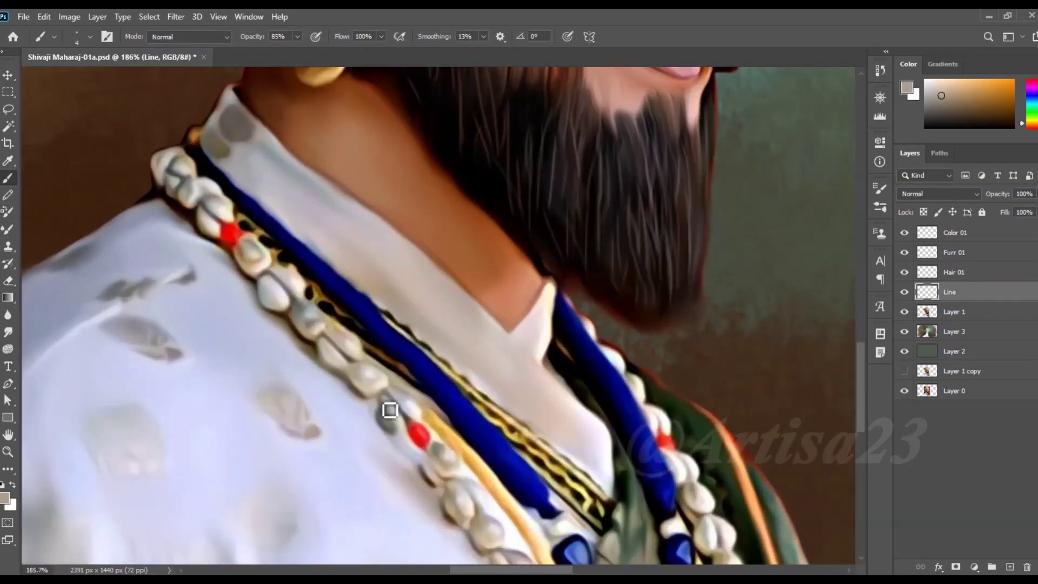
{"action": "scroll", "coordinate": [383, 418], "scroll_direction": "up", "scroll_amount": 1}
{"action": "left_click", "coordinate": [408, 441], "text": "alt"}
{"action": "key", "text": "bracketleft"}
{"action": "scroll", "coordinate": [427, 464], "scroll_direction": "down", "scroll_amount": 2}
{"action": "scroll", "coordinate": [442, 471], "scroll_direction": "down", "scroll_amount": 4}
Shrink the Smudge tool on Layer 1 and pick a deep dark red painting colour.
{"action": "key", "text": "alt+bracketleft"}
{"action": "key", "text": "r"}
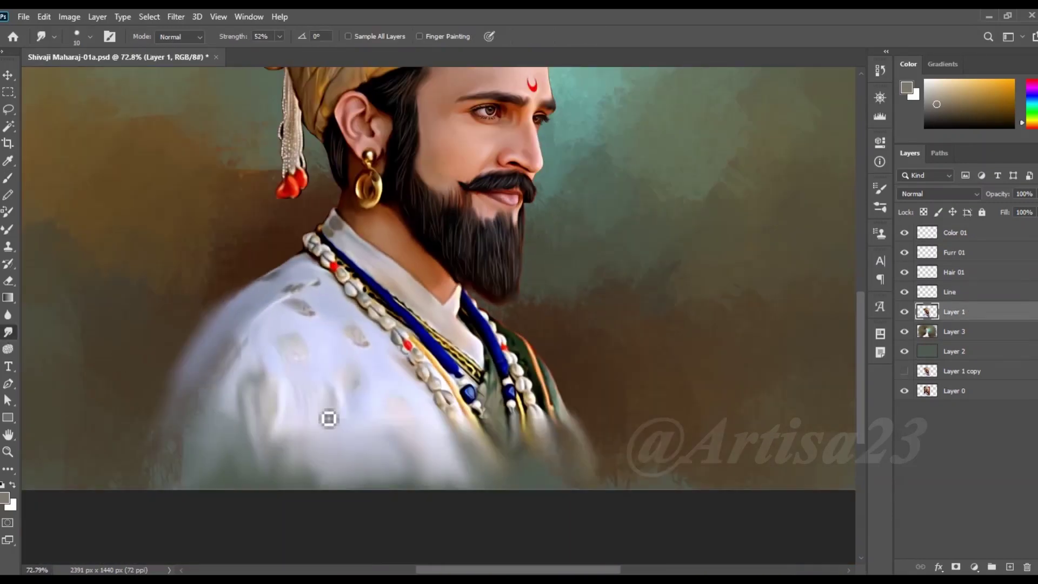
{"action": "key", "text": "bracketleft"}
{"action": "key", "text": "bracketleft"}
{"action": "scroll", "coordinate": [352, 427], "scroll_direction": "up", "scroll_amount": 1}
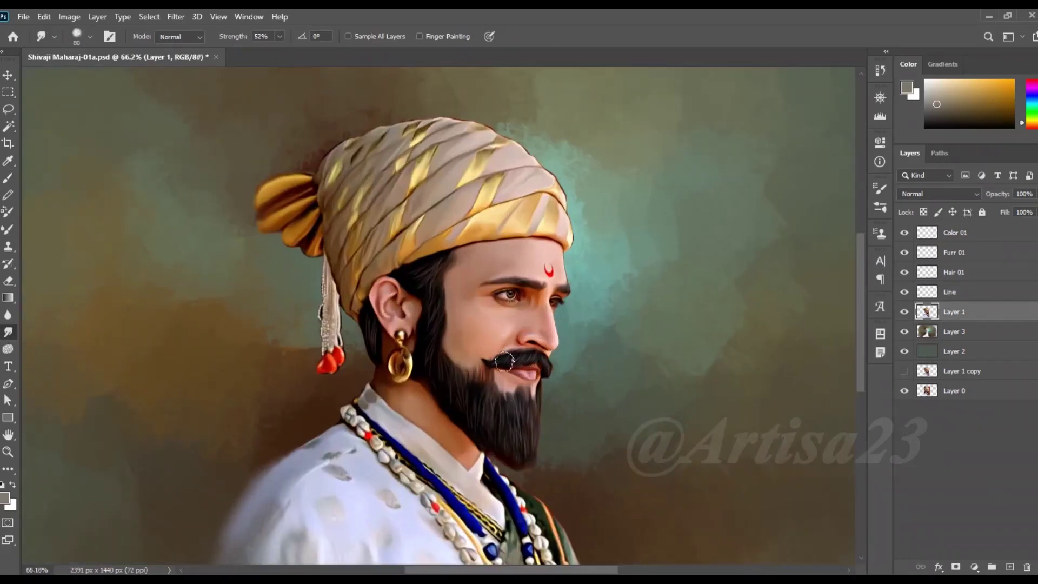
{"action": "scroll", "coordinate": [384, 440], "scroll_direction": "up", "scroll_amount": 3}
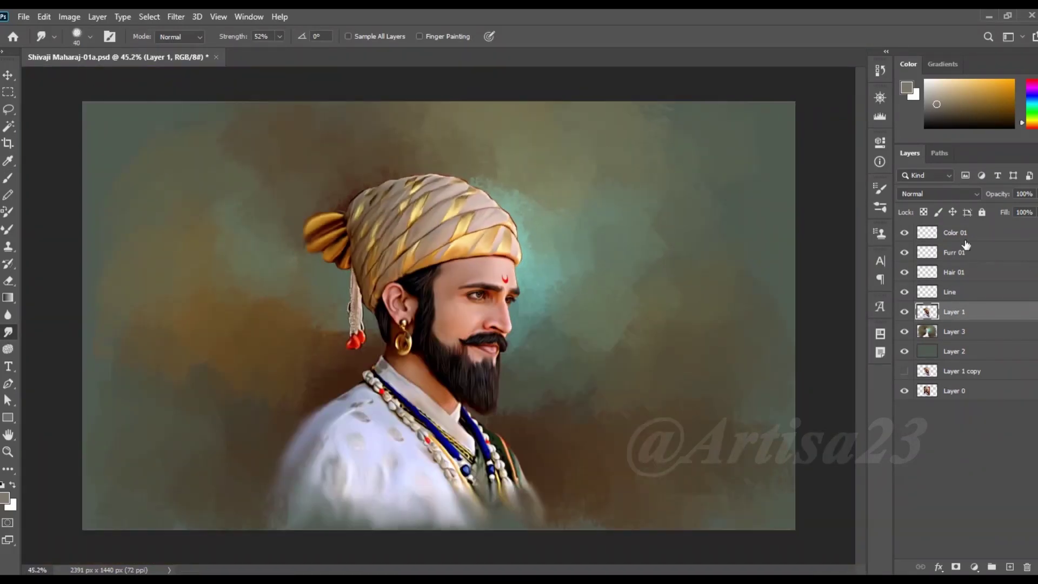
{"action": "left_click_drag", "start_coordinate": [560, 342], "coordinate": [565, 425]}
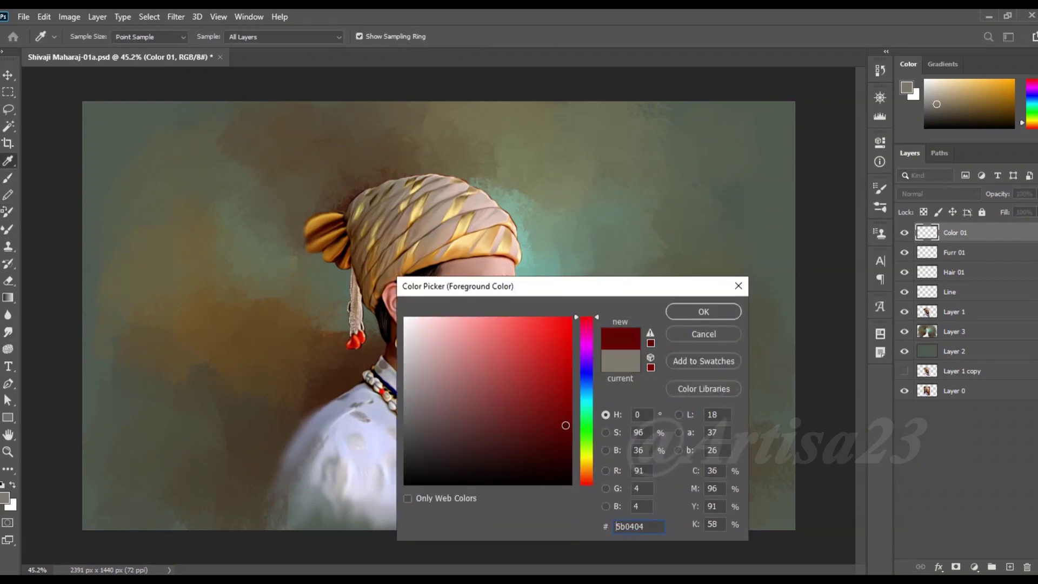
Confirm the dark red and choose a small soft brush tip for the cheeks.
{"action": "left_click", "coordinate": [692, 321]}
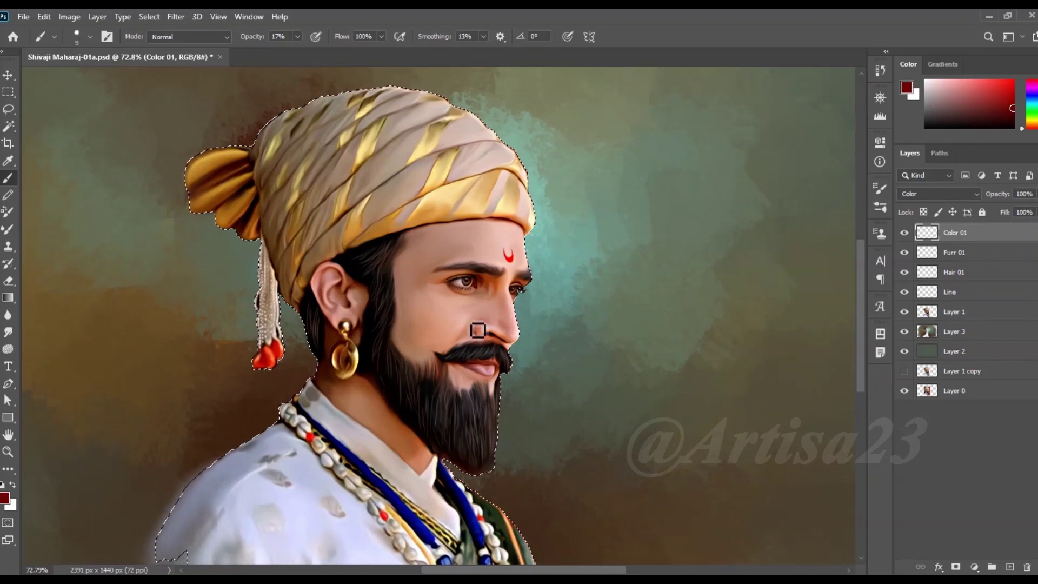
{"action": "left_click", "coordinate": [107, 36]}
{"action": "left_click", "coordinate": [758, 211]}
{"action": "left_click", "coordinate": [107, 37]}
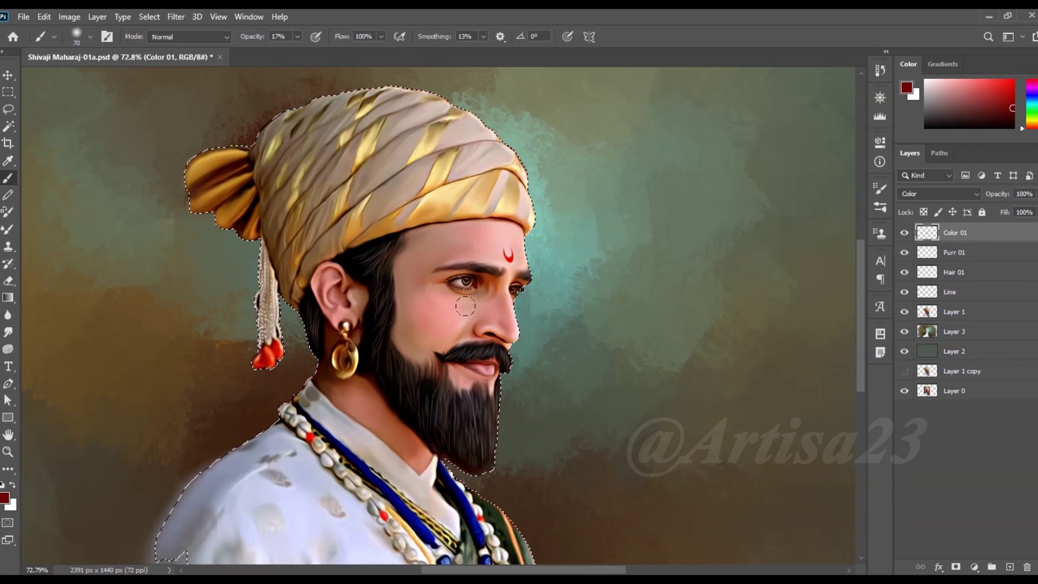
Smudge the red cheek tint into the skin and add a new layer above Color 01.
{"action": "key", "text": "r"}
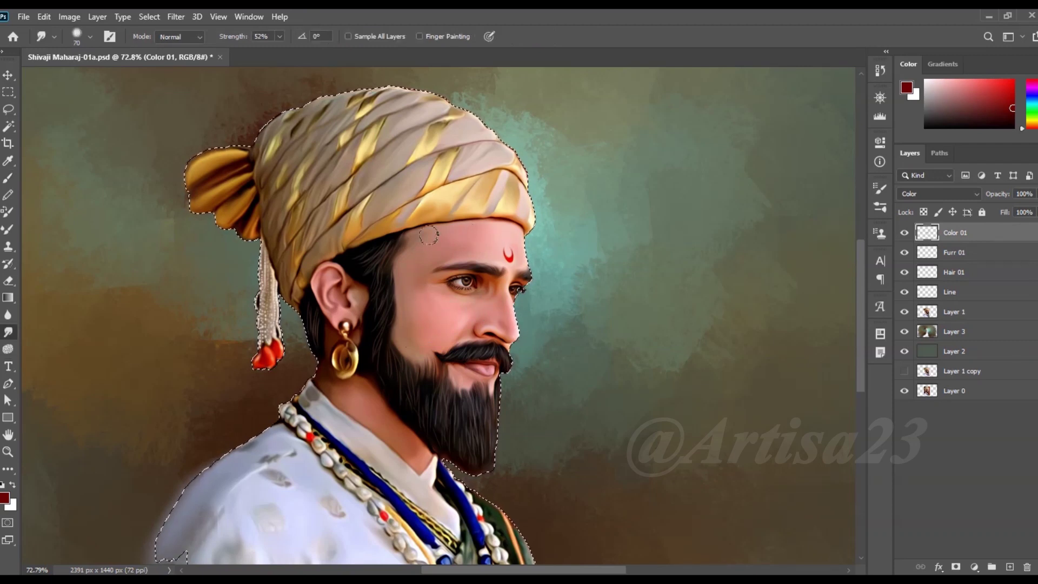
{"action": "scroll", "coordinate": [349, 304], "scroll_direction": "down", "scroll_amount": 1}
{"action": "scroll", "coordinate": [349, 304], "scroll_direction": "down", "scroll_amount": 1}
{"action": "key", "text": "ctrl+shift+alt+n"}
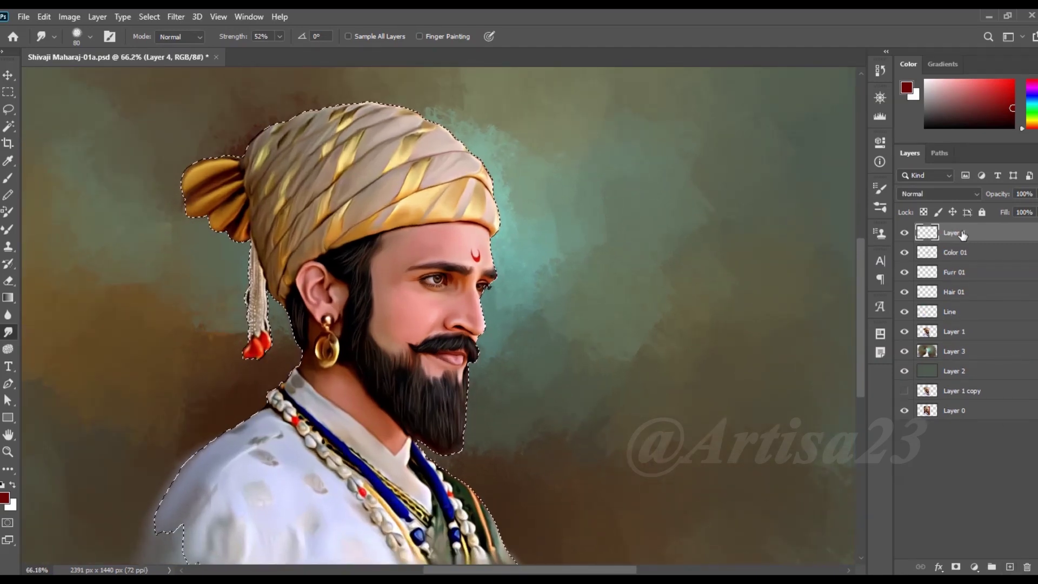
Name the layer Color 02, pick a light orange, and set its blend mode to Color.
{"action": "left_click", "coordinate": [907, 88]}
{"action": "left_click", "coordinate": [586, 470]}
{"action": "left_click", "coordinate": [543, 351]}
{"action": "key", "text": "Return"}
{"action": "left_click", "coordinate": [938, 194]}
{"action": "left_click", "coordinate": [930, 507]}
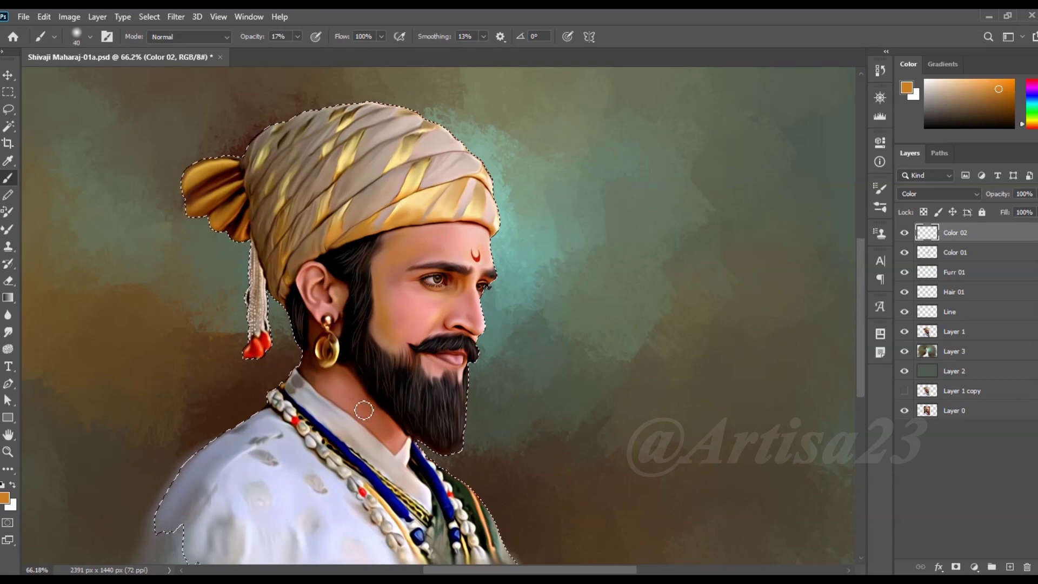
Smudge the orange tint across the face, ears and neck.
{"action": "scroll", "coordinate": [454, 378], "scroll_direction": "up", "scroll_amount": 2}
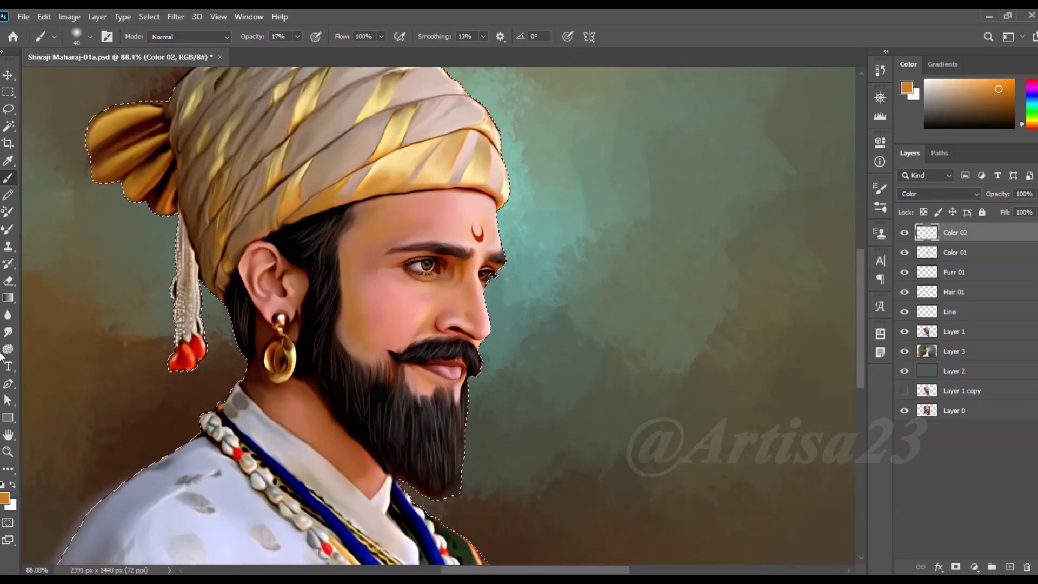
{"action": "key", "text": "r"}
{"action": "scroll", "coordinate": [421, 292], "scroll_direction": "up", "scroll_amount": 2}
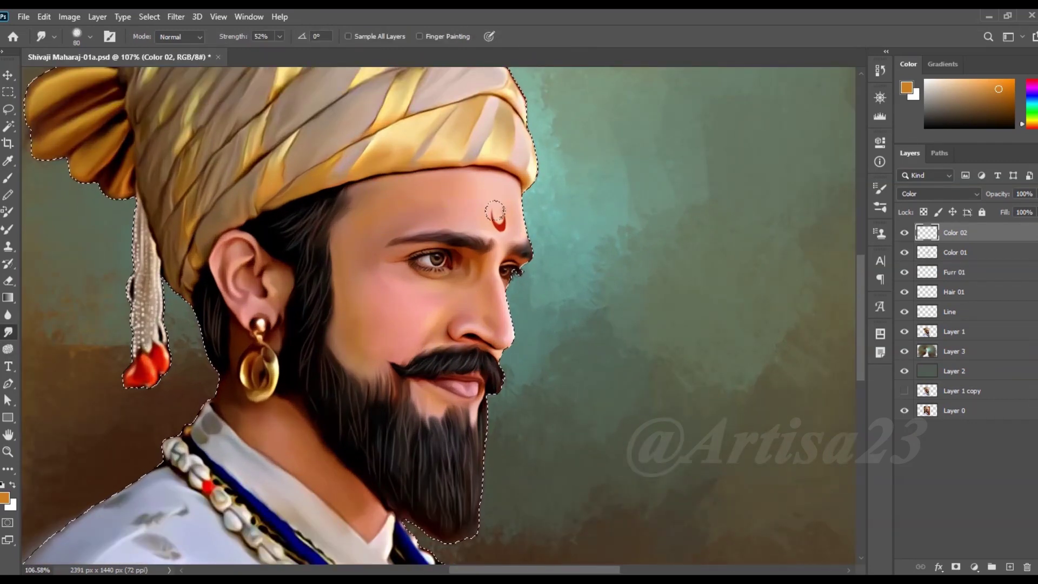
{"action": "scroll", "coordinate": [358, 297], "scroll_direction": "down", "scroll_amount": 2}
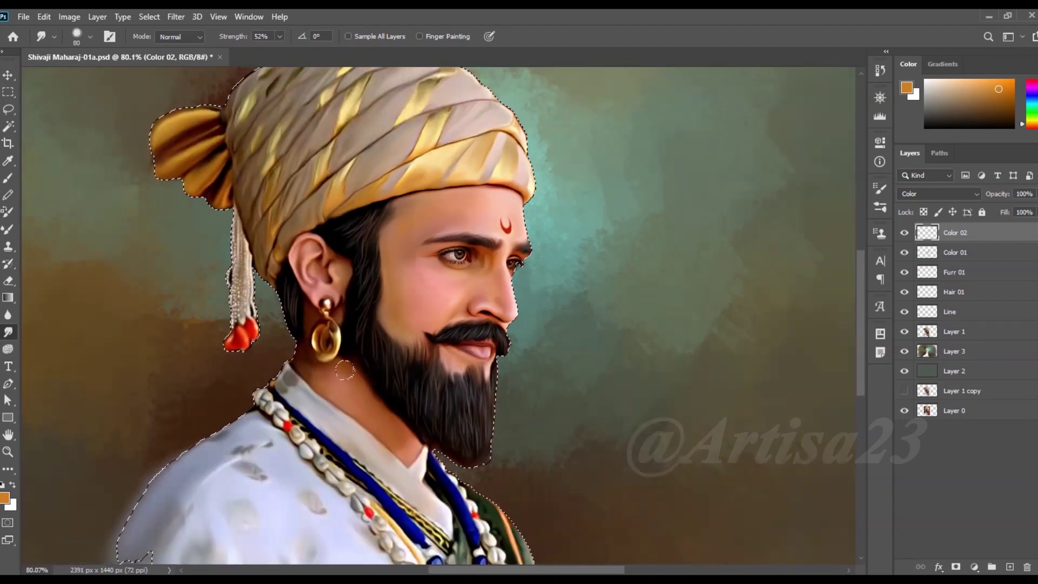
{"action": "scroll", "coordinate": [331, 267], "scroll_direction": "up", "scroll_amount": 1}
{"action": "scroll", "coordinate": [423, 290], "scroll_direction": "down", "scroll_amount": 3}
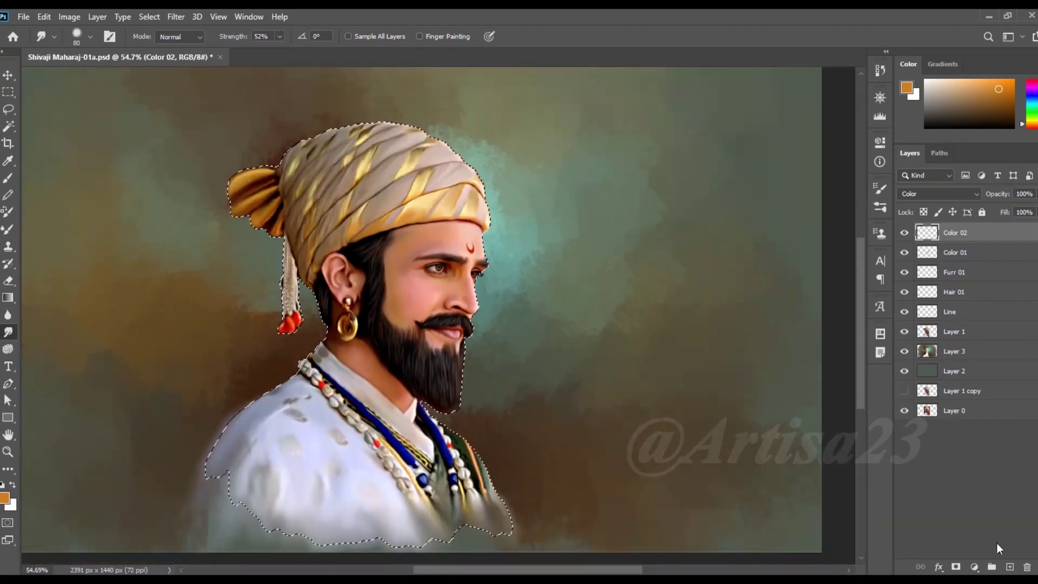
Add a new layer named 'Lips'.
{"action": "left_click", "coordinate": [1009, 566]}
{"action": "double_click", "coordinate": [955, 233]}
{"action": "type", "text": "Lips"}
{"action": "key", "text": "Return"}
Paint the lips with #7f0000 and set the Lips layer to Soft Light.
{"action": "key", "text": "i"}
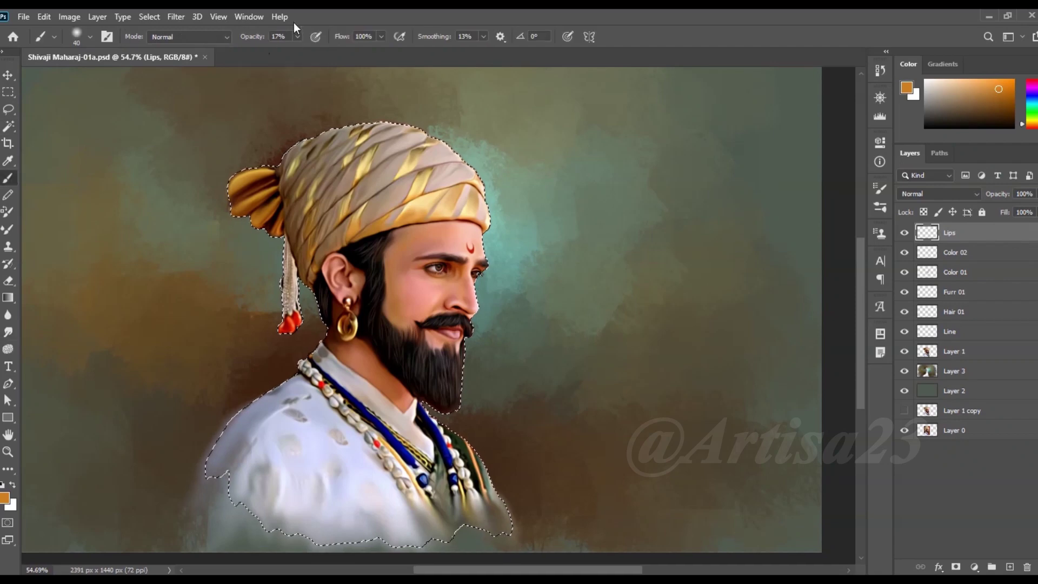
{"action": "scroll", "coordinate": [441, 319], "scroll_direction": "up", "scroll_amount": 1}
{"action": "left_click", "coordinate": [4, 497]}
{"action": "type", "text": "7f0000"}
{"action": "key", "text": "Return"}
{"action": "key", "text": "b"}
{"action": "scroll", "coordinate": [451, 349], "scroll_direction": "up", "scroll_amount": 3}
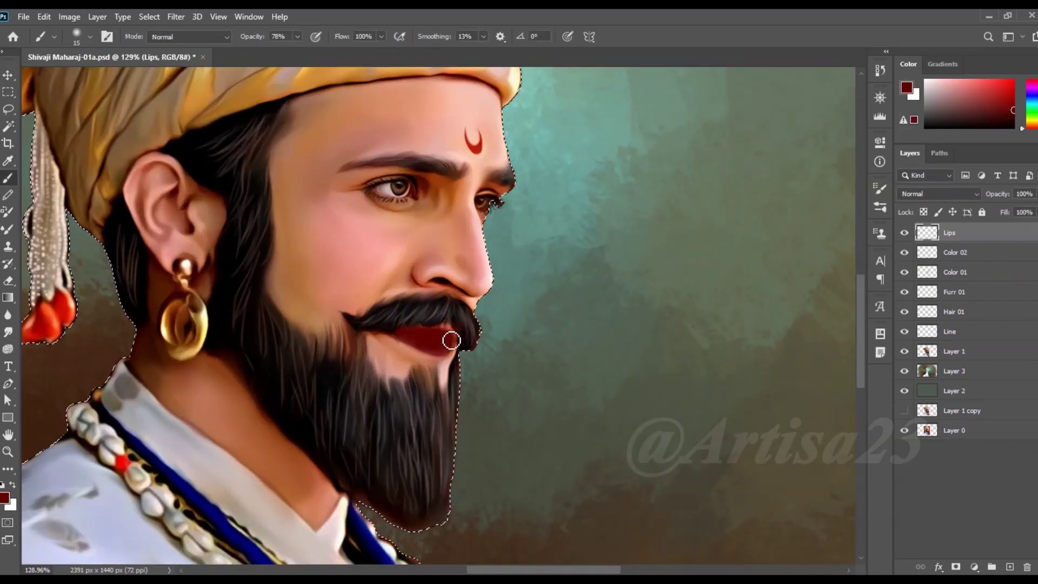
{"action": "left_click", "coordinate": [938, 194]}
{"action": "left_click", "coordinate": [913, 362]}
Shift the lip hue toward pink, lower opacity to 61%, and add another new layer.
{"action": "key", "text": "v"}
{"action": "key", "text": "ctrl+minus"}
{"action": "key", "text": "ctrl+minus"}
{"action": "key", "text": "ctrl+u"}
{"action": "left_click_drag", "start_coordinate": [827, 390], "coordinate": [797, 391]}
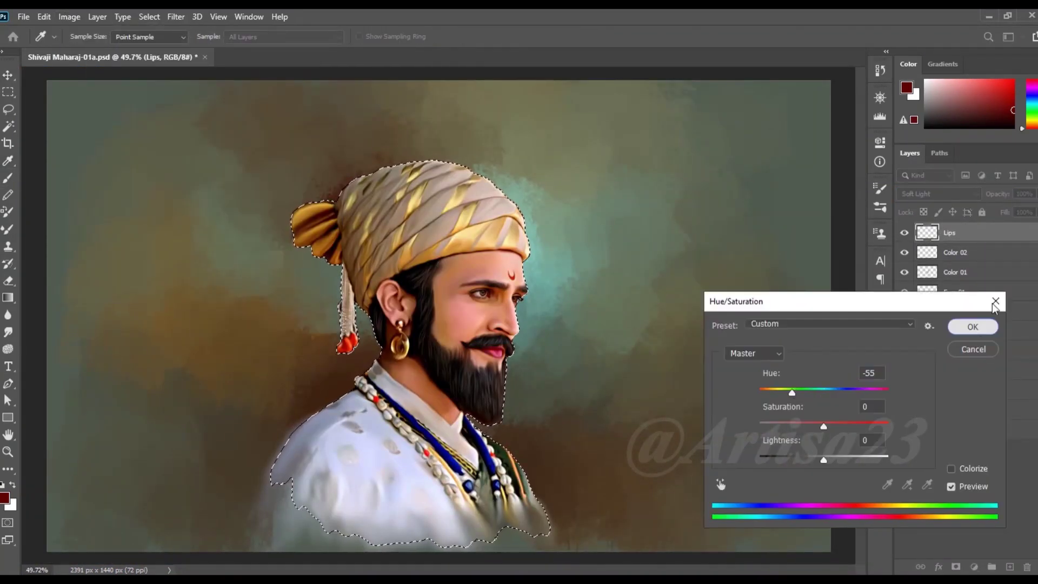
{"action": "left_click", "coordinate": [971, 324]}
{"action": "left_click_drag", "start_coordinate": [1032, 212], "coordinate": [1032, 210]}
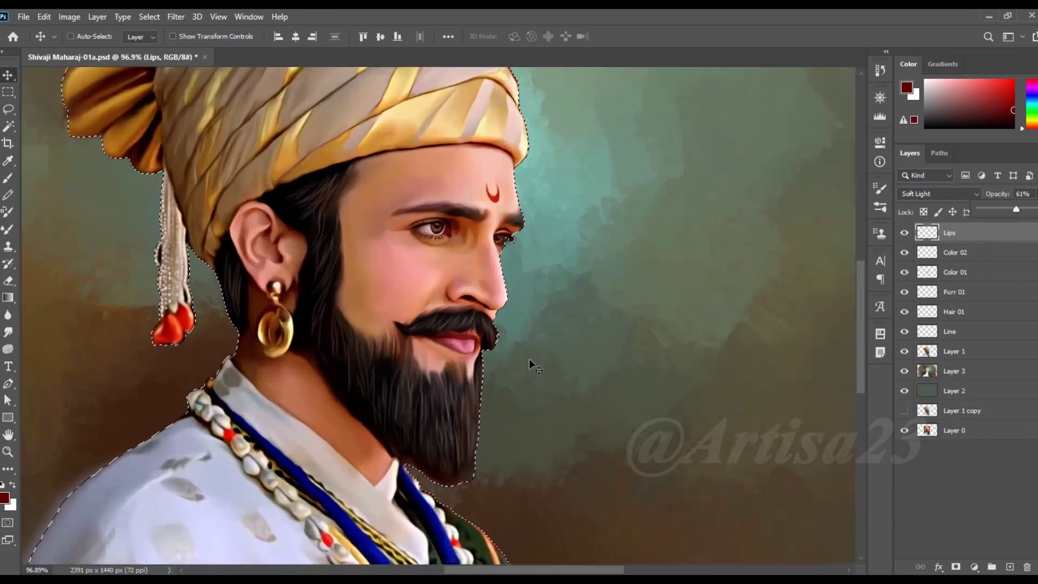
{"action": "scroll", "coordinate": [470, 277], "scroll_direction": "down", "scroll_amount": 3}
{"action": "key", "text": "ctrl+shift+alt+n"}
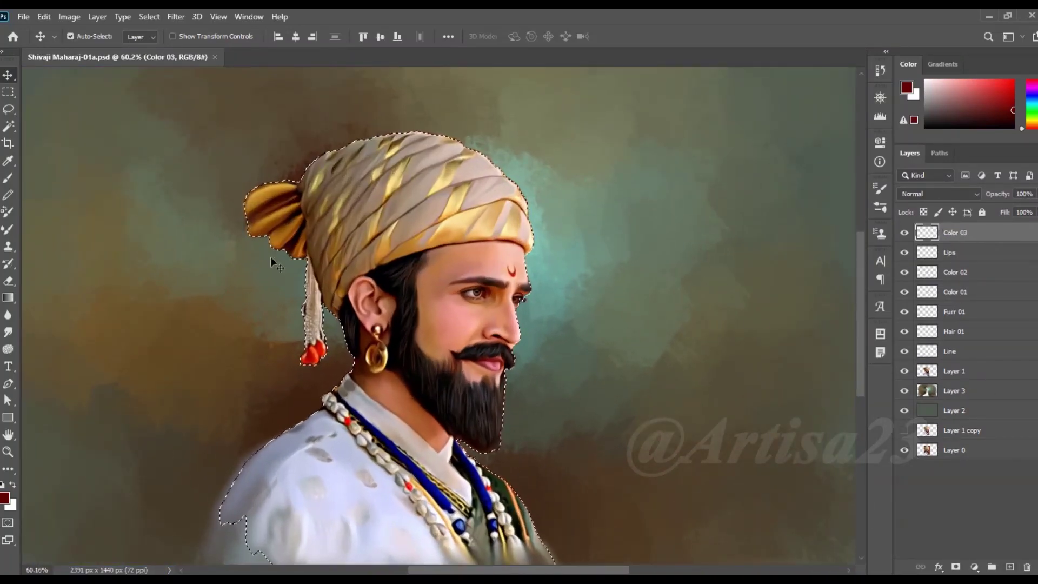
Pick a teal foreground colour and set the Color 03 layer to Color blend mode.
{"action": "key", "text": "b"}
{"action": "left_click", "coordinate": [5, 497]}
{"action": "left_click_drag", "start_coordinate": [586, 420], "coordinate": [585, 409]}
{"action": "left_click", "coordinate": [703, 312]}
{"action": "left_click", "coordinate": [938, 194]}
{"action": "left_click", "coordinate": [915, 498]}
{"action": "left_click", "coordinate": [297, 37]}
Paint faint teal at about 19% brush opacity over forehead, nose and cheeks.
{"action": "left_click_drag", "start_coordinate": [313, 51], "coordinate": [255, 51]}
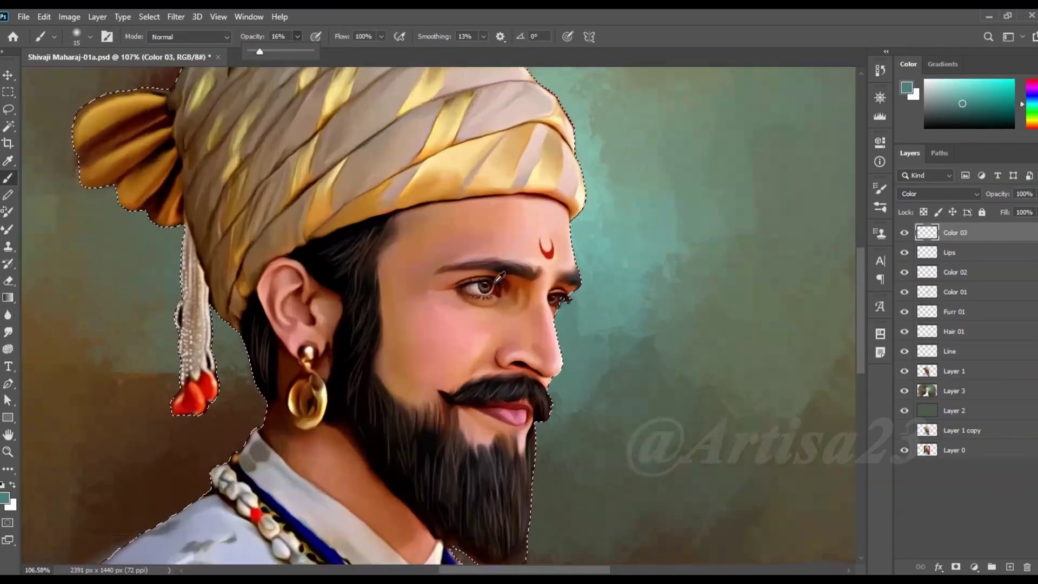
{"action": "scroll", "coordinate": [363, 266], "scroll_direction": "up", "scroll_amount": 5}
{"action": "mouse_move", "coordinate": [364, 266]}
{"action": "left_mouse_down"}
{"action": "mouse_move", "coordinate": [432, 410]}
{"action": "mouse_move", "coordinate": [546, 325]}
{"action": "mouse_move", "coordinate": [477, 326]}
{"action": "mouse_move", "coordinate": [443, 283]}
{"action": "mouse_move", "coordinate": [514, 213]}
{"action": "mouse_move", "coordinate": [549, 375]}
{"action": "left_mouse_up"}
{"action": "key", "text": "bracketright"}
{"action": "key", "text": "bracketright"}
{"action": "key", "text": "bracketright"}
{"action": "key", "text": "bracketright"}
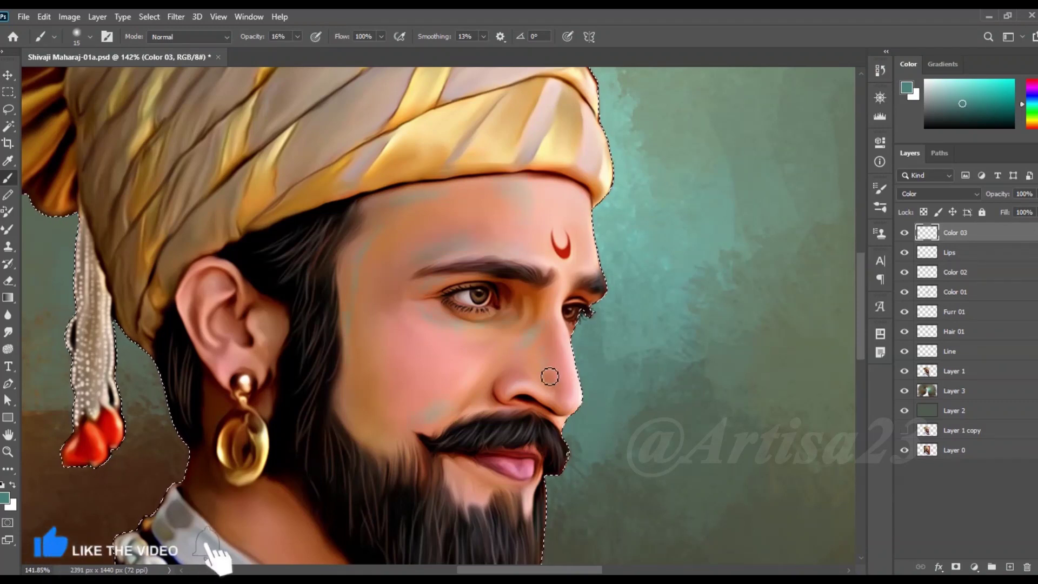
{"action": "left_click_drag", "start_coordinate": [461, 407], "coordinate": [376, 435]}
{"action": "key", "text": "bracketleft"}
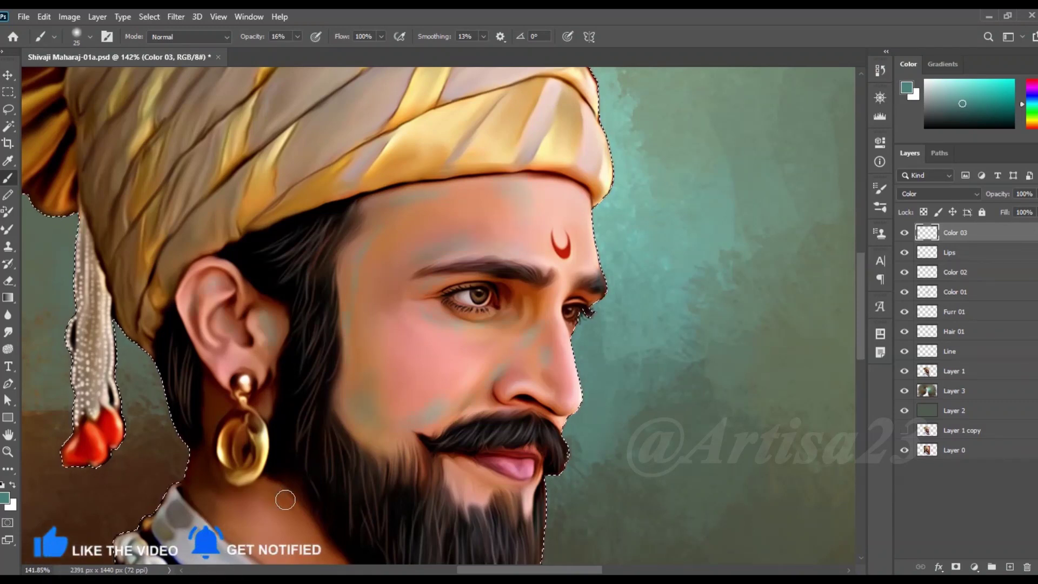
{"action": "scroll", "coordinate": [283, 496], "scroll_direction": "down", "scroll_amount": 2}
Smudge the teal tints with a size-70 brush and add a new layer on top.
{"action": "key", "text": "r"}
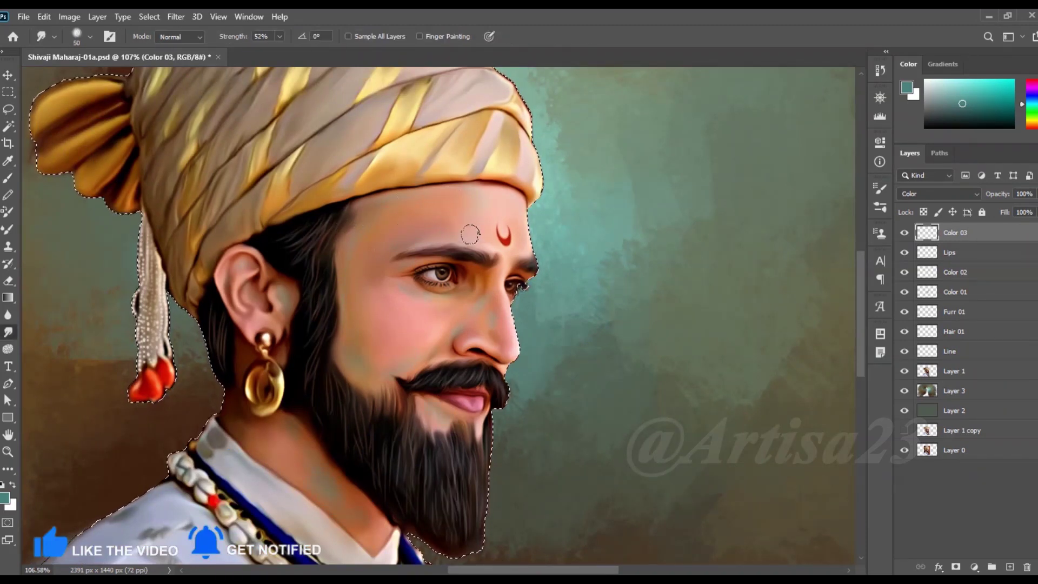
{"action": "key", "text": "bracketleft"}
{"action": "key", "text": "bracketright"}
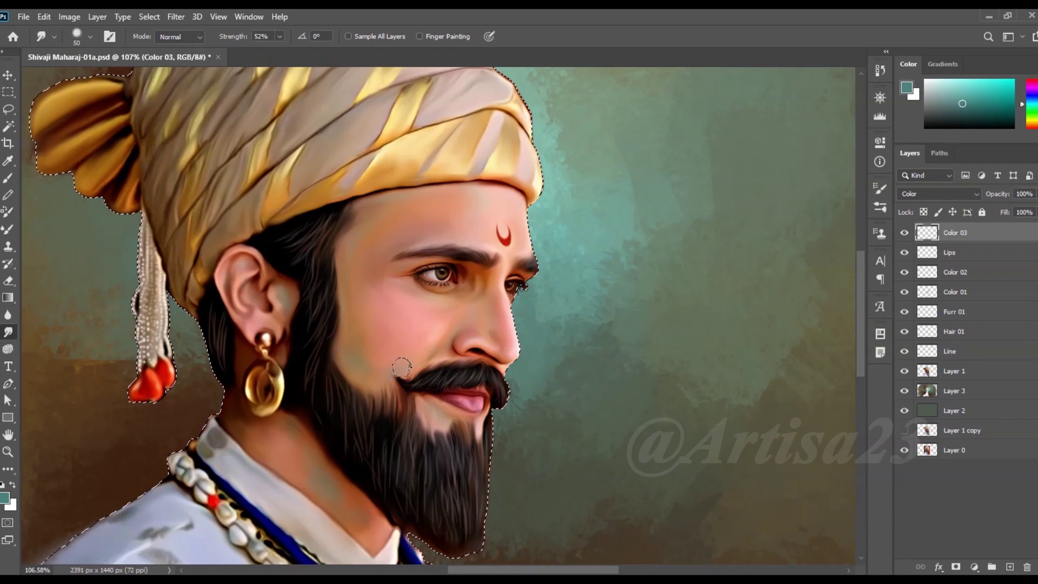
{"action": "key", "text": "bracketright"}
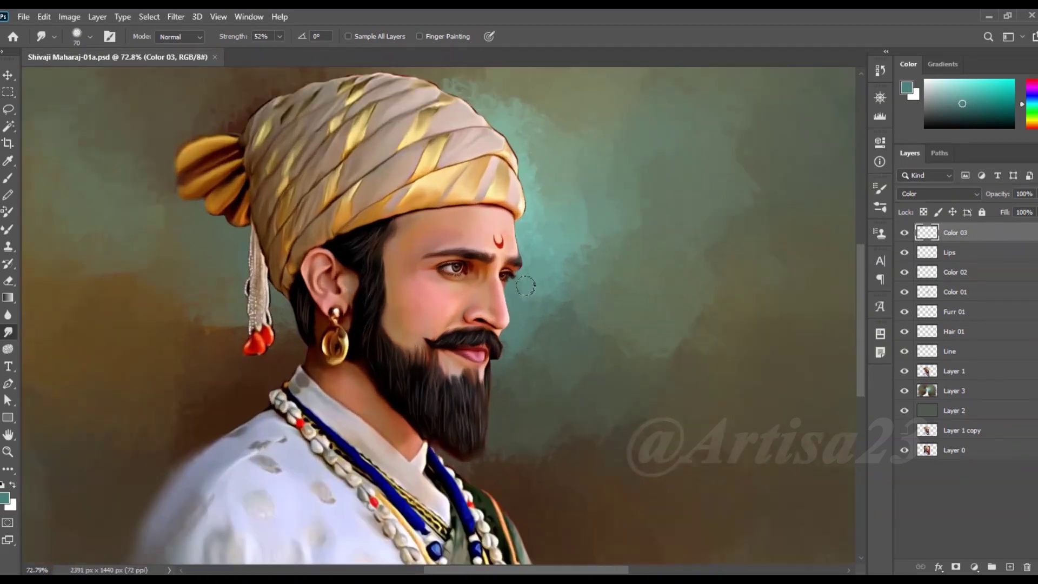
{"action": "left_click", "coordinate": [1009, 567]}
{"action": "double_click", "coordinate": [955, 232]}
{"action": "type", "text": "Light"}
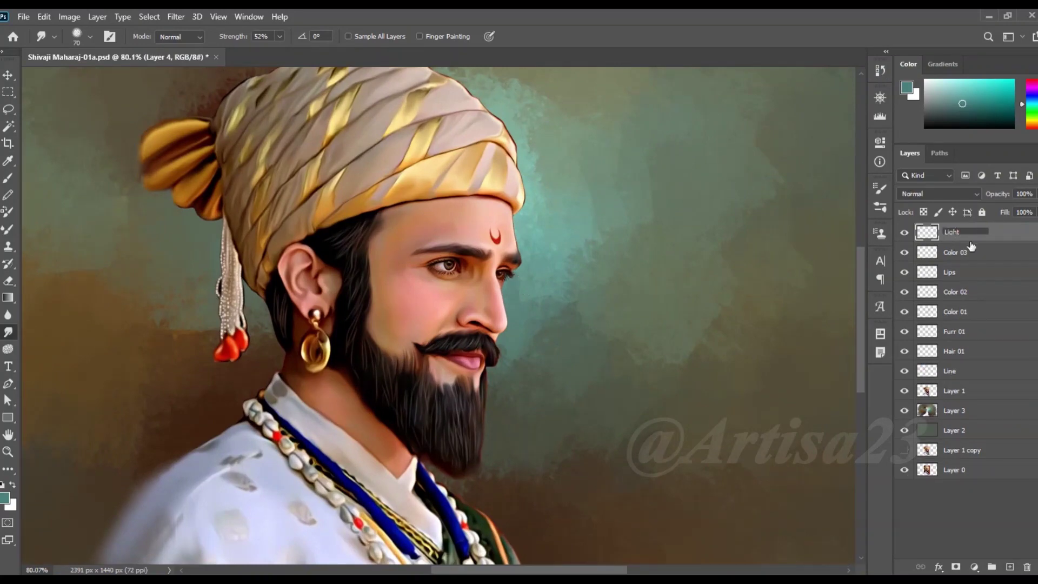
Name the layer Light and paint white highlights at about 67% opacity.
{"action": "key", "text": "Return"}
{"action": "key", "text": "b"}
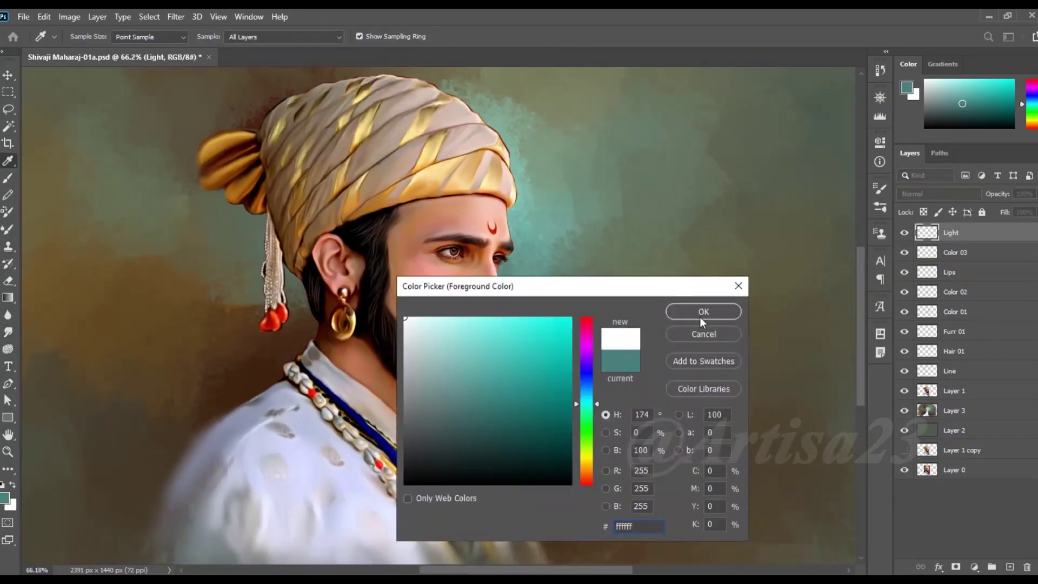
{"action": "left_click", "coordinate": [701, 309]}
{"action": "left_click_drag", "start_coordinate": [297, 36], "coordinate": [328, 51]}
{"action": "scroll", "coordinate": [494, 275], "scroll_direction": "down", "scroll_amount": 5}
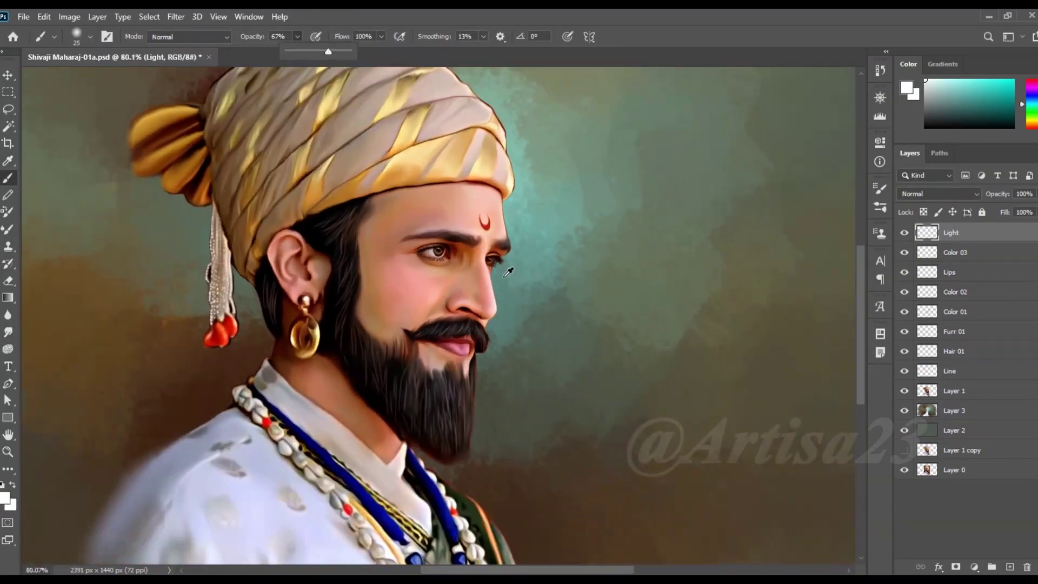
{"action": "scroll", "coordinate": [582, 285], "scroll_direction": "down", "scroll_amount": 1}
{"action": "scroll", "coordinate": [563, 342], "scroll_direction": "up", "scroll_amount": 1}
{"action": "scroll", "coordinate": [520, 236], "scroll_direction": "up", "scroll_amount": 5}
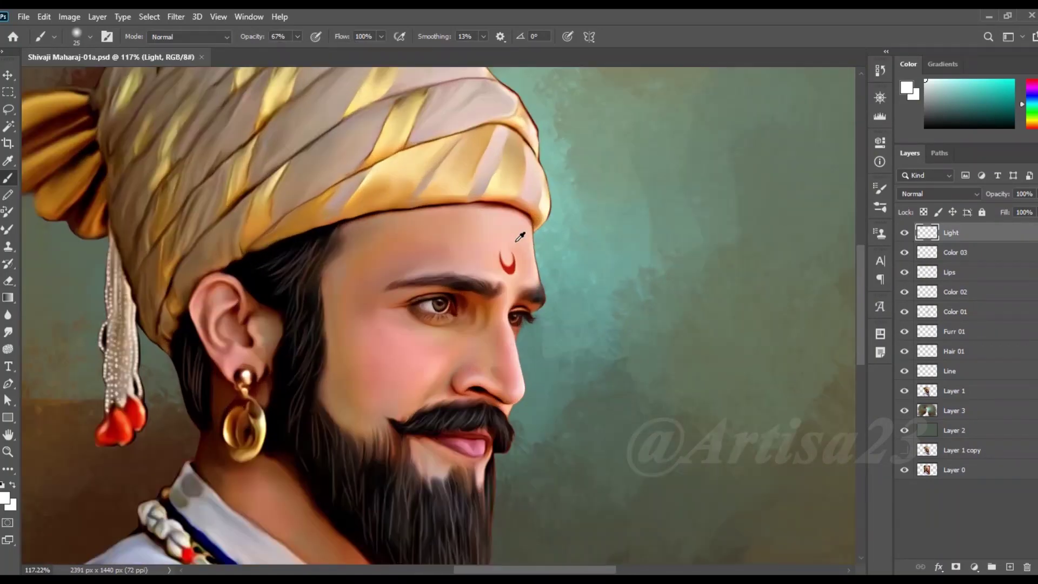
{"action": "scroll", "coordinate": [522, 244], "scroll_direction": "up", "scroll_amount": 3}
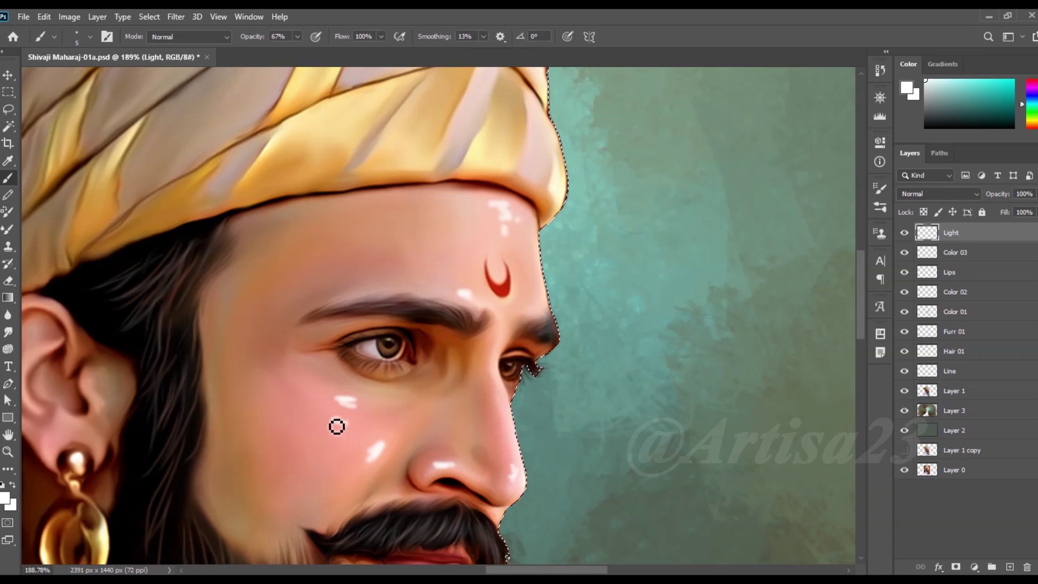
{"action": "scroll", "coordinate": [507, 324], "scroll_direction": "down", "scroll_amount": 2}
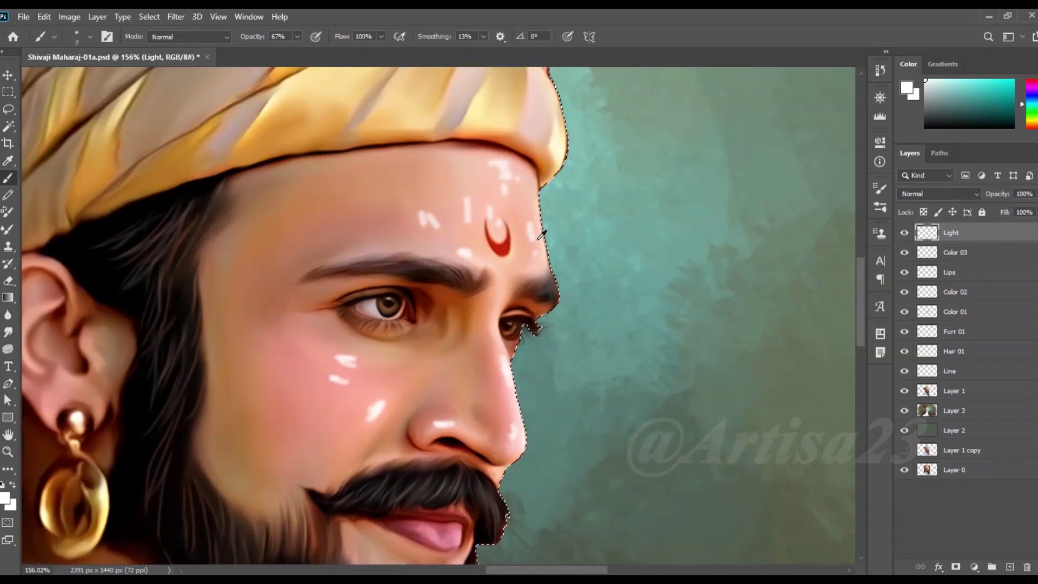
{"action": "scroll", "coordinate": [506, 410], "scroll_direction": "up", "scroll_amount": 1}
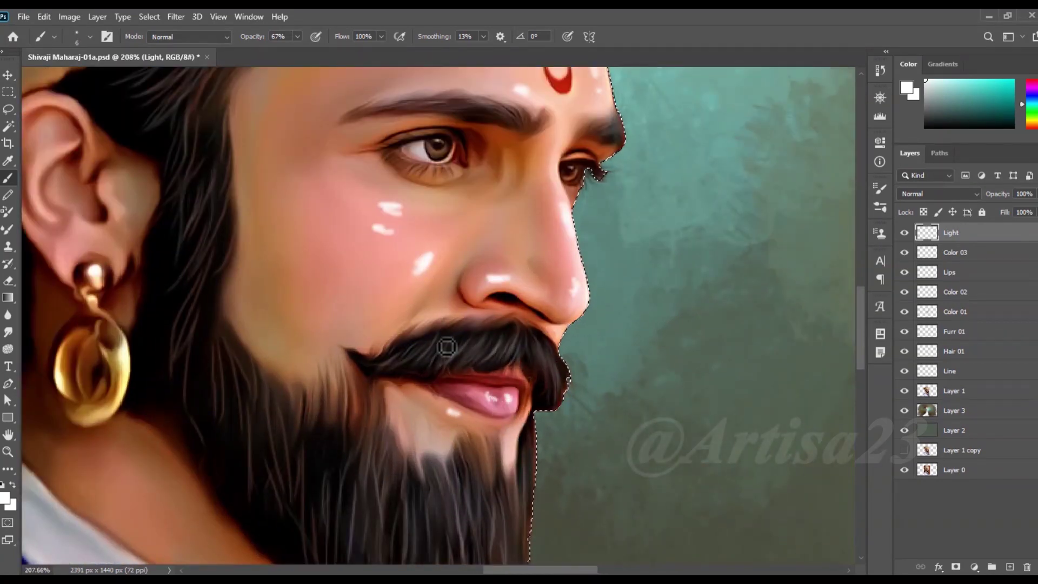
{"action": "scroll", "coordinate": [441, 338], "scroll_direction": "down", "scroll_amount": 3}
Smudge the highlights soft, deselect the figure outline, and save with Ctrl+S.
{"action": "left_click", "coordinate": [9, 335]}
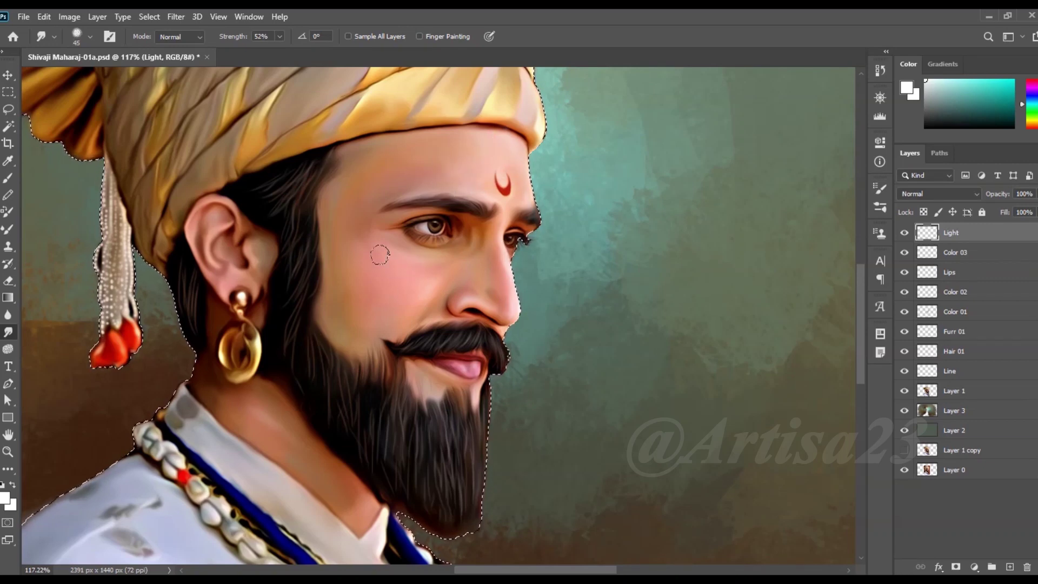
{"action": "key", "text": "ctrl+d"}
{"action": "scroll", "coordinate": [487, 271], "scroll_direction": "down", "scroll_amount": 5}
{"action": "key", "text": "ctrl+s"}
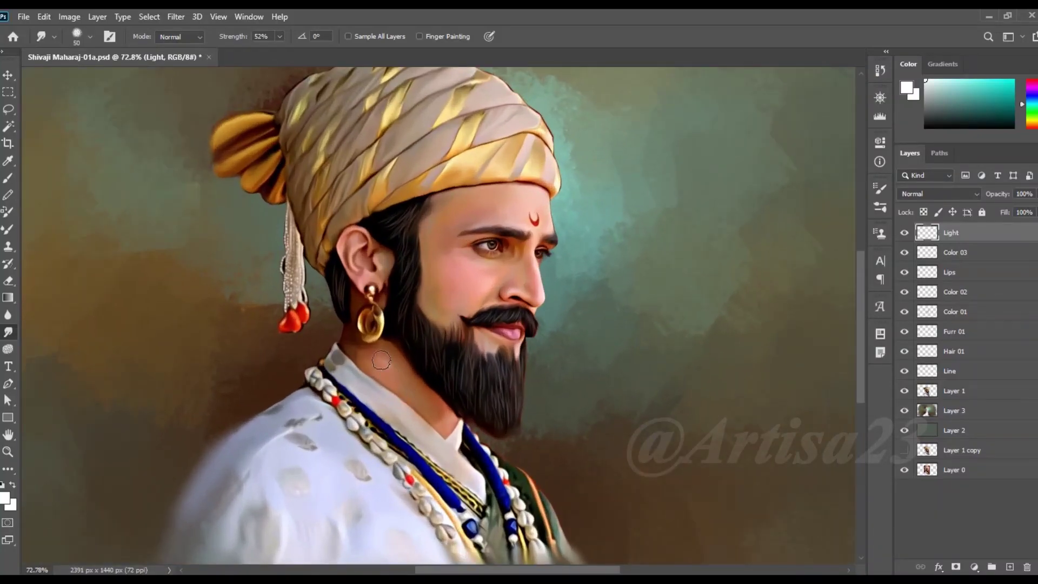
Save As Shivaji Maharaj-01.psd, replacing the existing file.
{"action": "scroll", "coordinate": [465, 373], "scroll_direction": "down", "scroll_amount": 2}
{"action": "scroll", "coordinate": [546, 372], "scroll_direction": "down", "scroll_amount": 2}
{"action": "key", "text": "v"}
{"action": "left_click", "coordinate": [23, 16]}
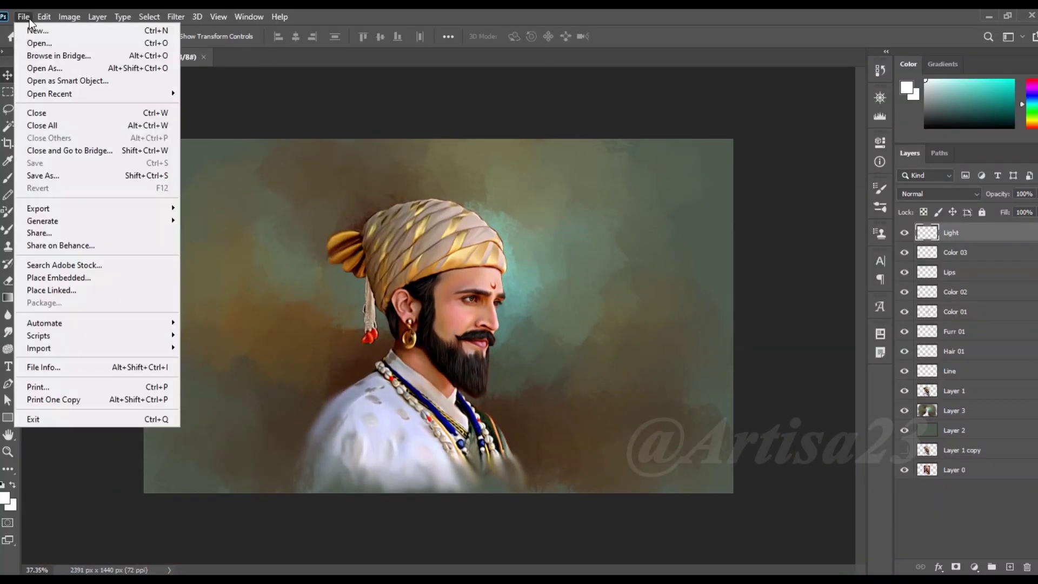
{"action": "left_click", "coordinate": [32, 173]}
{"action": "key", "text": "Return"}
{"action": "left_click", "coordinate": [552, 299]}
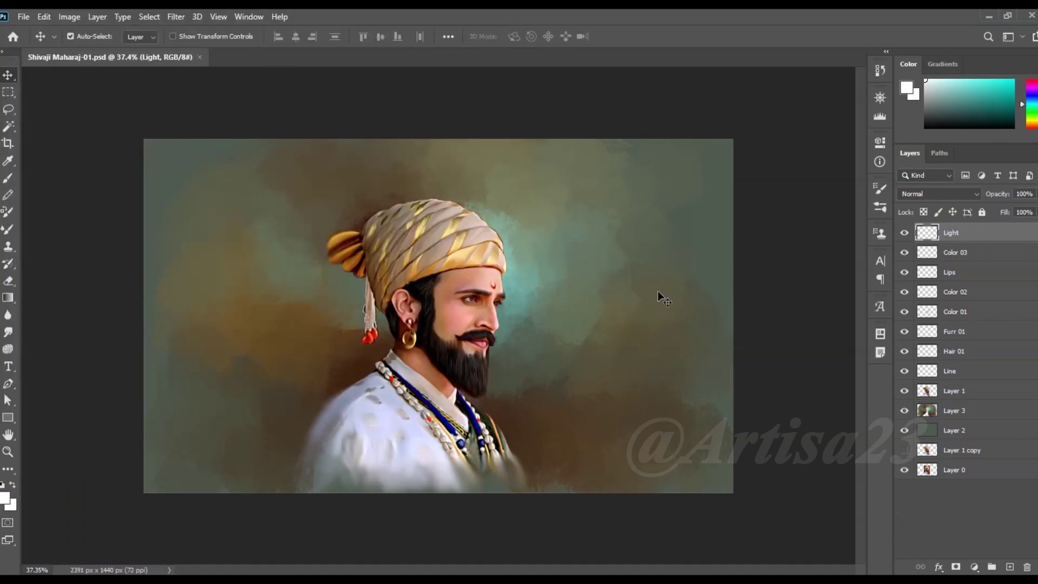